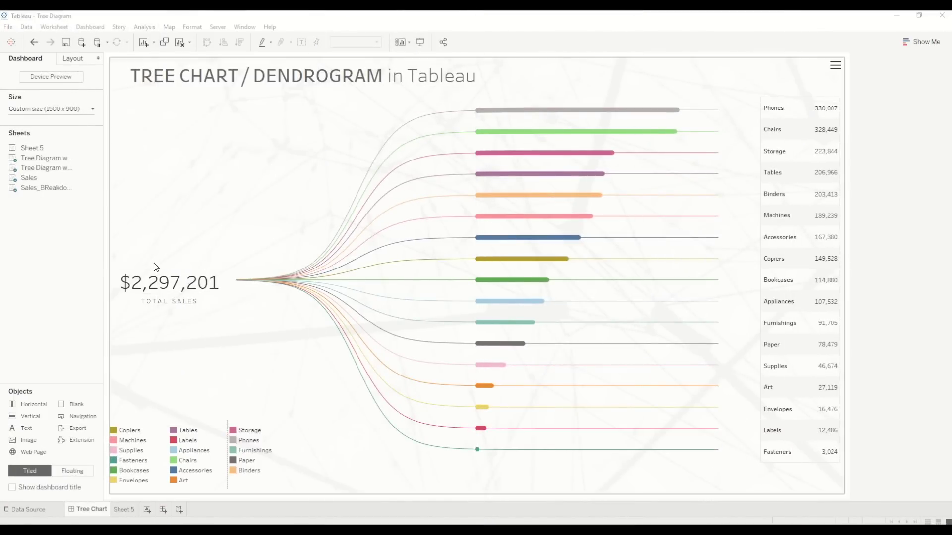
Examine the finished tree chart dashboard, including the total sales figure, the branches and the sub-category sales list.
{"action": "left_click", "coordinate": [226, 310]}
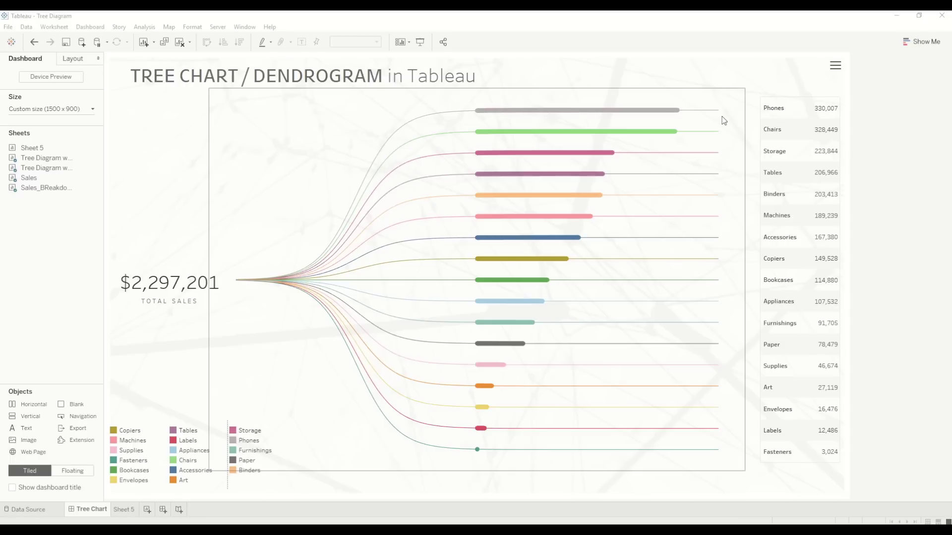
{"action": "left_click", "coordinate": [765, 118]}
{"action": "mouse_move", "coordinate": [823, 118]}
{"action": "mouse_move", "coordinate": [558, 455]}
{"action": "mouse_move", "coordinate": [827, 444]}
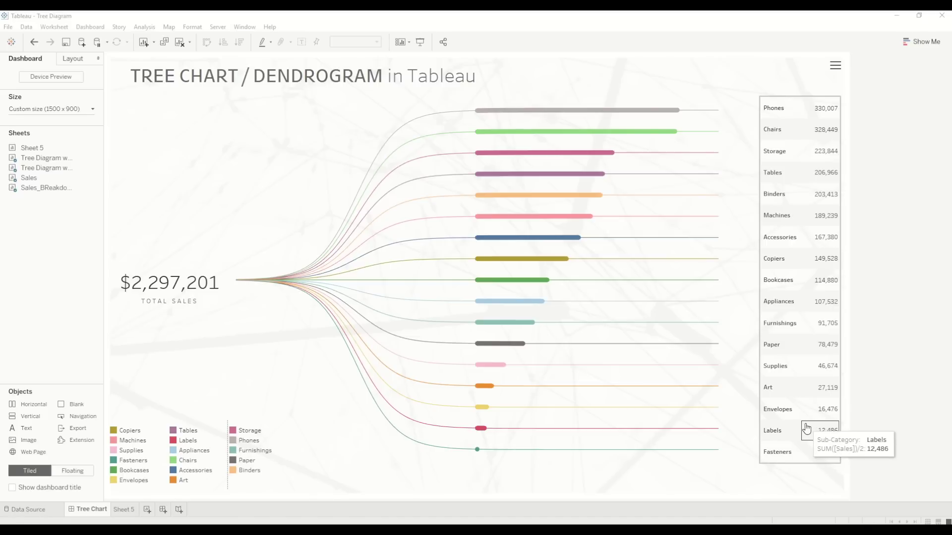
Switch to the blank Book1 workbook, connect it to the saved Sample - Superstore data source and show its data source page.
{"action": "key", "text": "alt+Tab"}
{"action": "key", "text": "alt+Tab"}
{"action": "key", "text": "alt+Tab"}
{"action": "key", "text": "alt+Tab"}
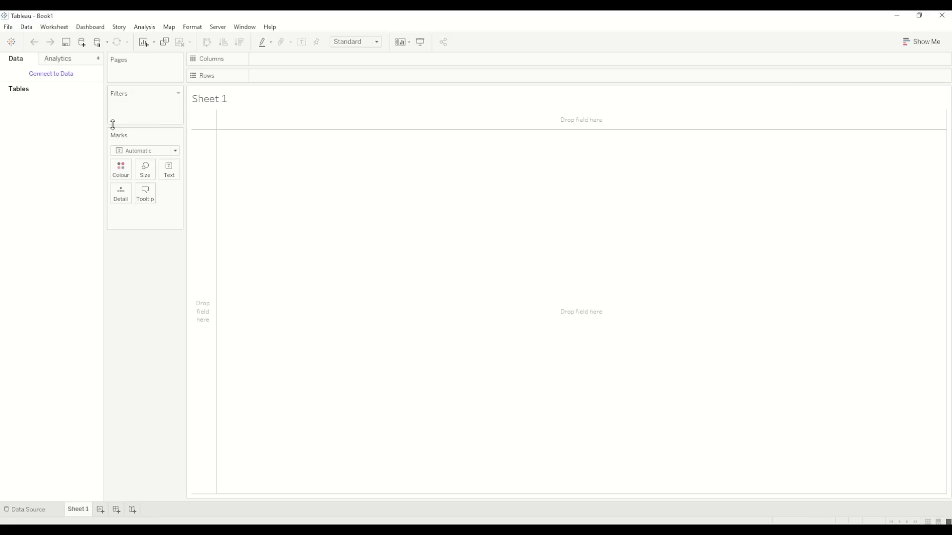
{"action": "left_click", "coordinate": [59, 75]}
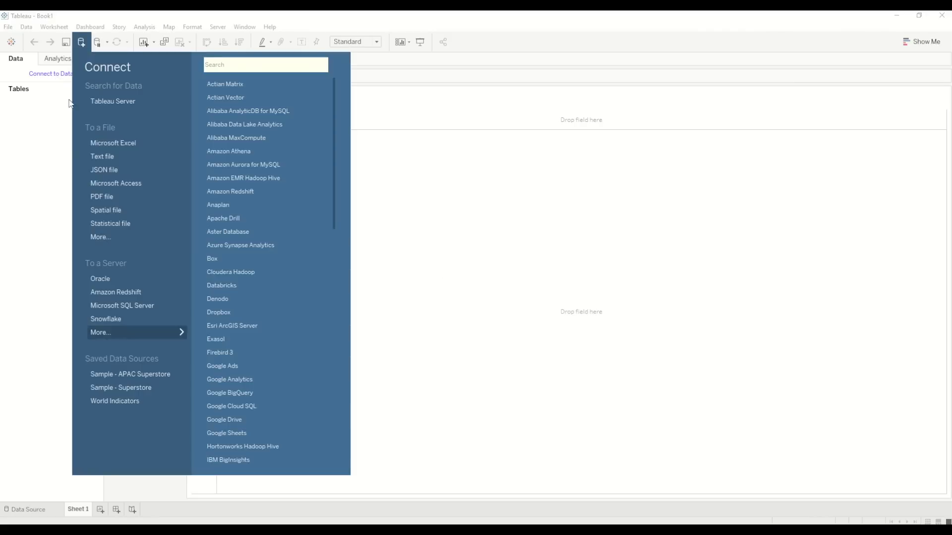
{"action": "left_click", "coordinate": [131, 389]}
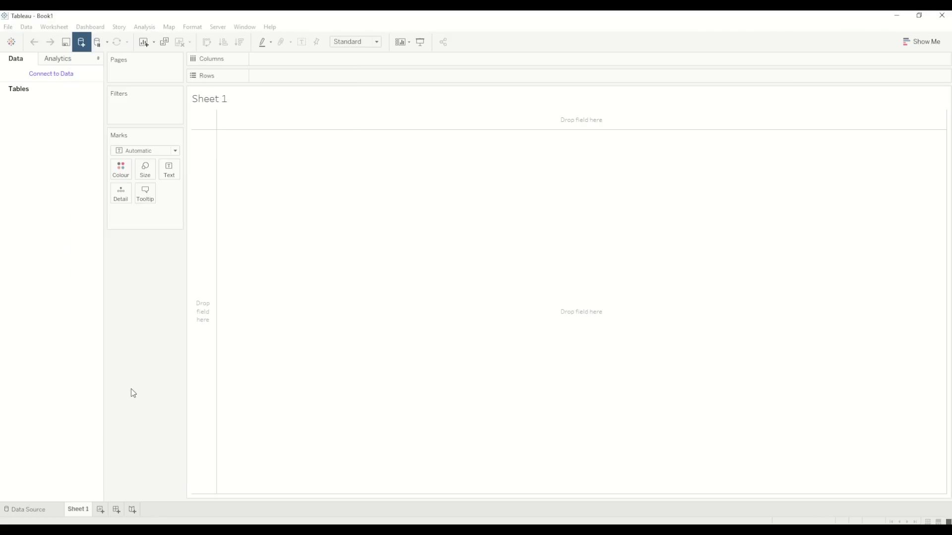
{"action": "left_click", "coordinate": [66, 128]}
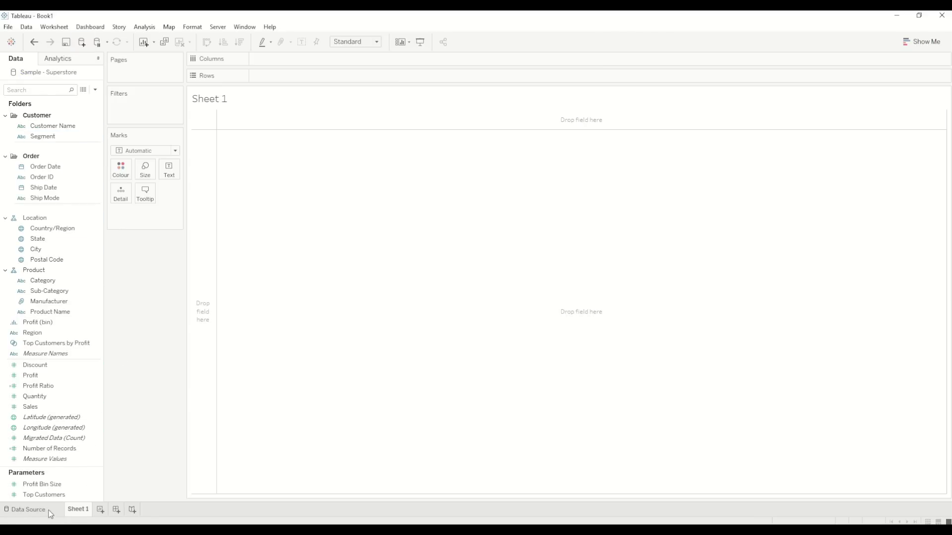
{"action": "left_click", "coordinate": [29, 509]}
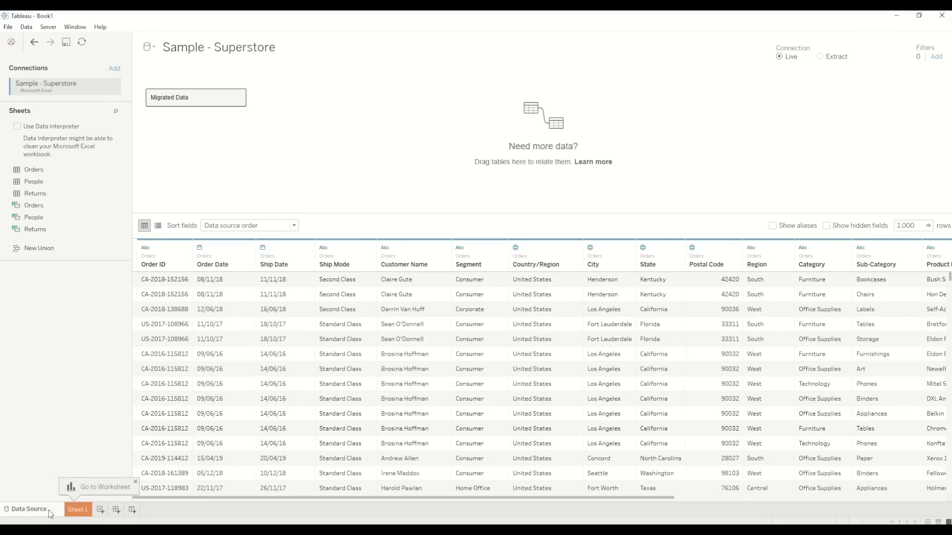
Switch to the Excel workbook, copy the Path column in cells A1:A3, and return to the Tableau data source page.
{"action": "key", "text": "alt+Tab"}
{"action": "key", "text": "alt+Tab"}
{"action": "key", "text": "alt+Tab"}
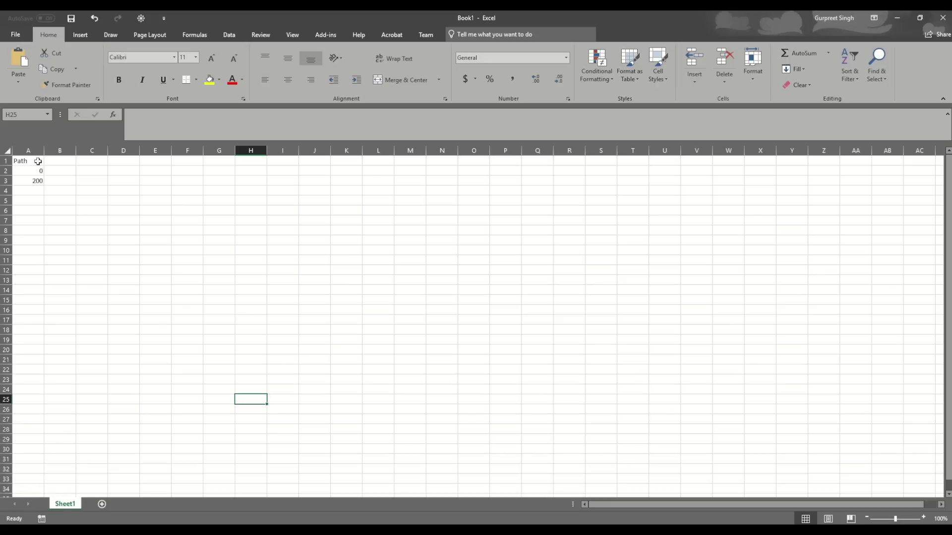
{"action": "left_click_drag", "start_coordinate": [29, 160], "coordinate": [36, 179]}
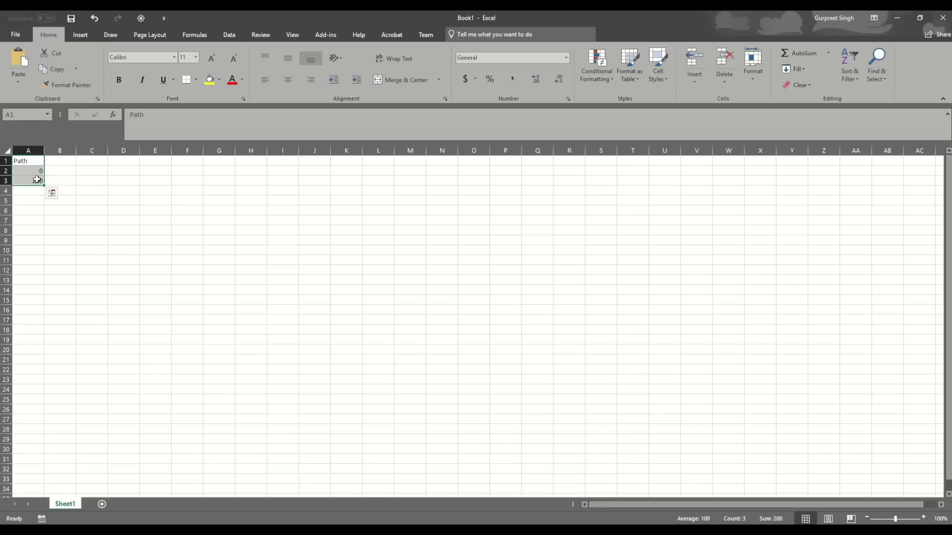
{"action": "key", "text": "ctrl+c"}
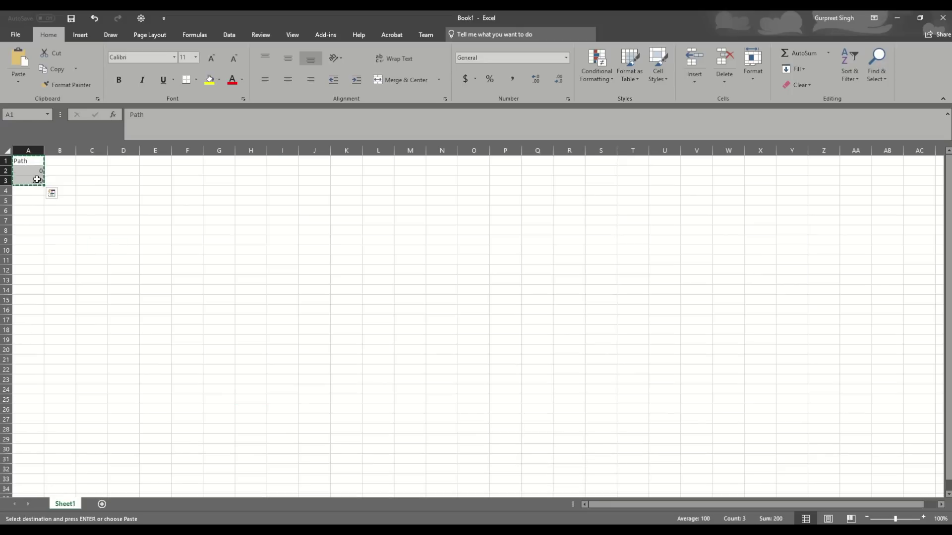
{"action": "key", "text": "alt+Tab"}
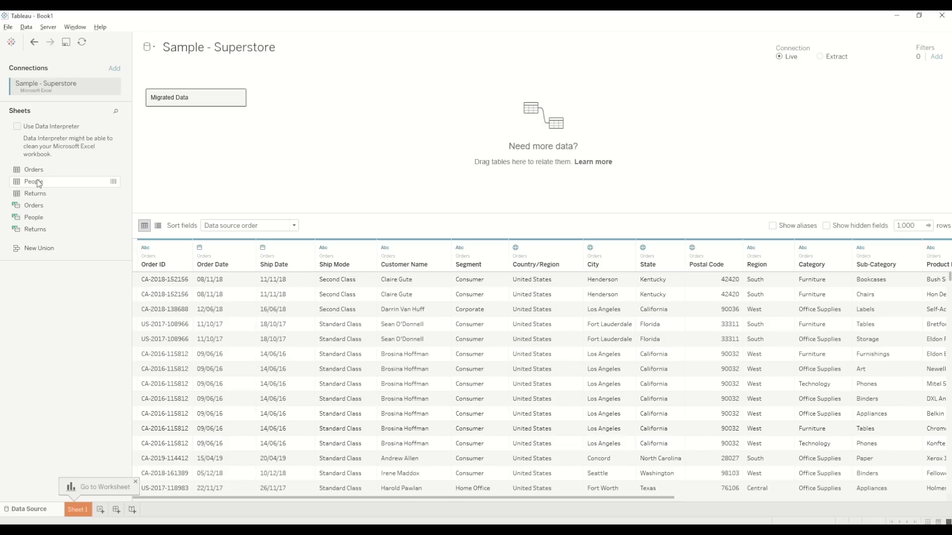
Open the Migrated Data table and add the copied Path data as a second table beside Orders.
{"action": "mouse_move", "coordinate": [241, 100]}
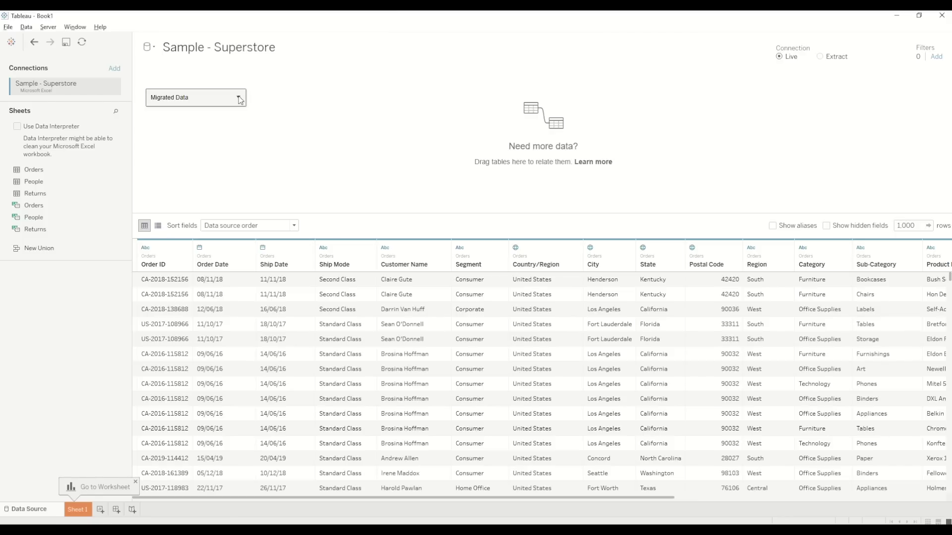
{"action": "left_click", "coordinate": [239, 100]}
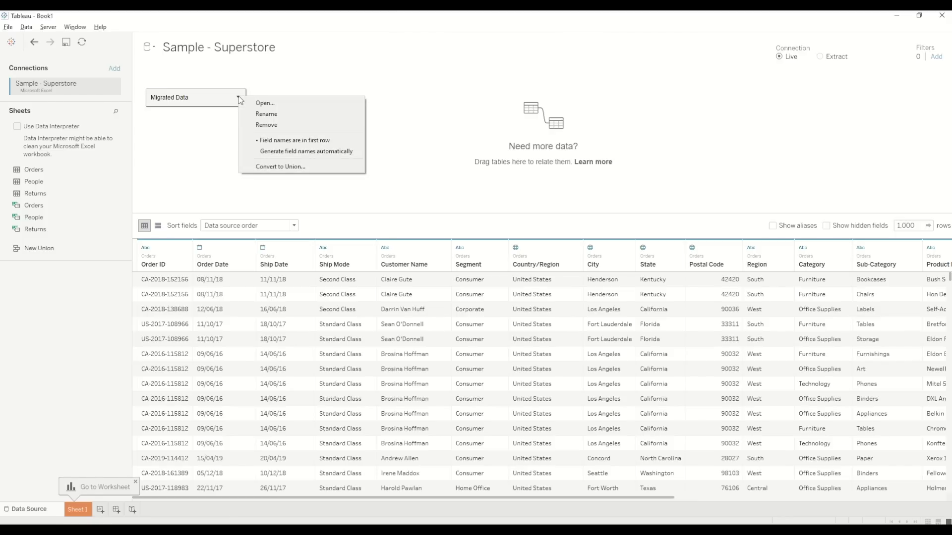
{"action": "left_click", "coordinate": [265, 103]}
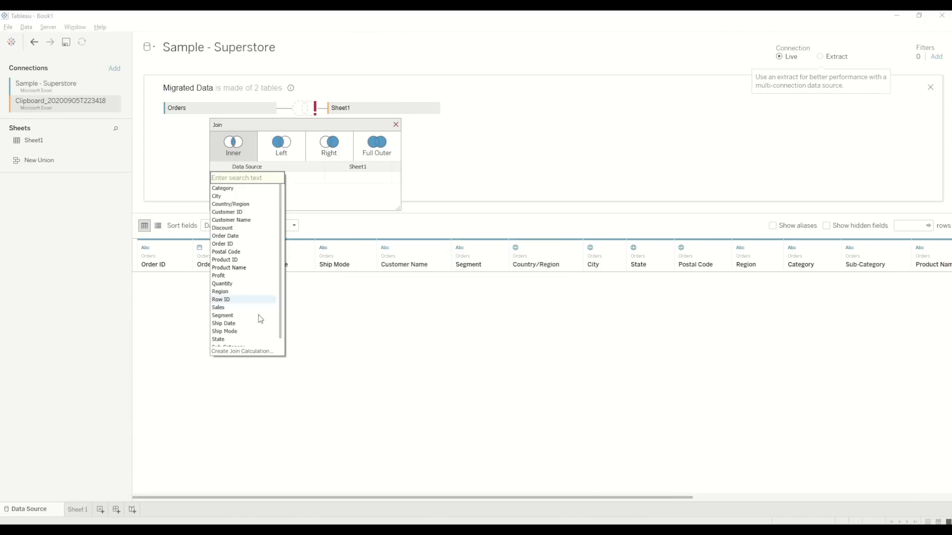
Inner-join Orders and Sheet1 using the join calculation 1 = 1, and check the Path column in the joined rows.
{"action": "left_click", "coordinate": [263, 351]}
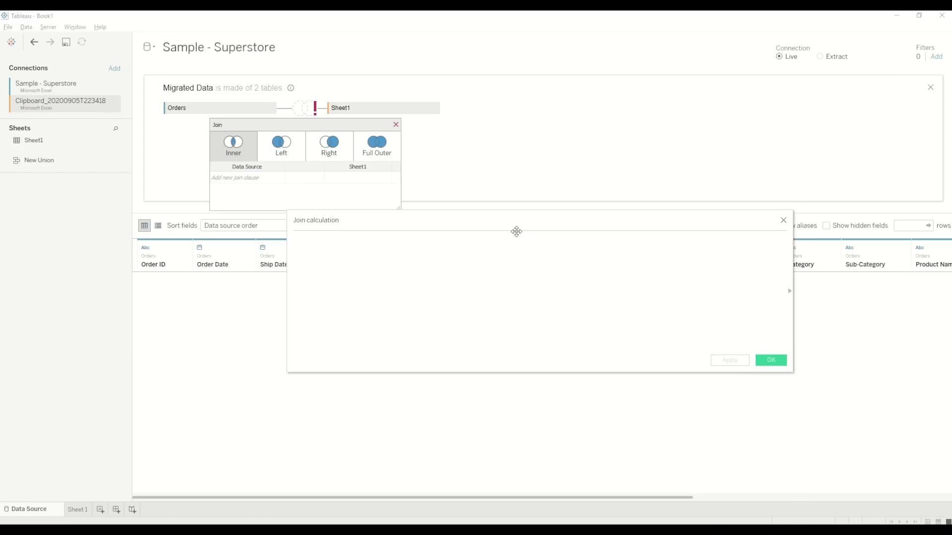
{"action": "type", "text": "1"}
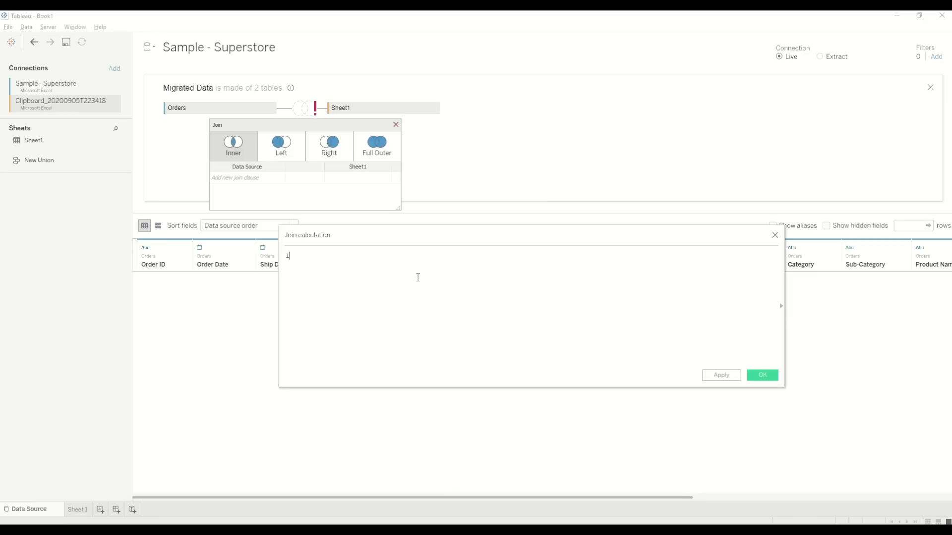
{"action": "left_click", "coordinate": [762, 375]}
{"action": "left_click", "coordinate": [387, 179]}
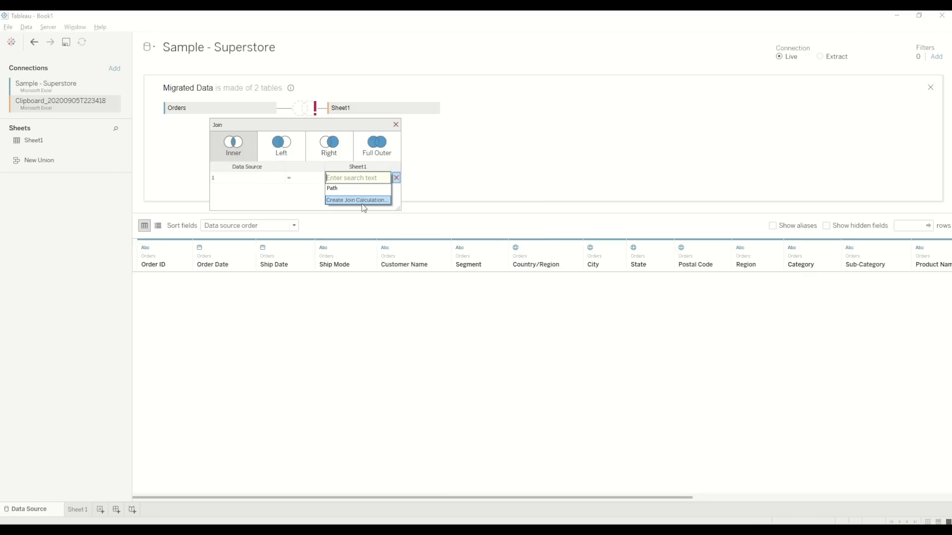
{"action": "left_click", "coordinate": [364, 200]}
{"action": "type", "text": "1"}
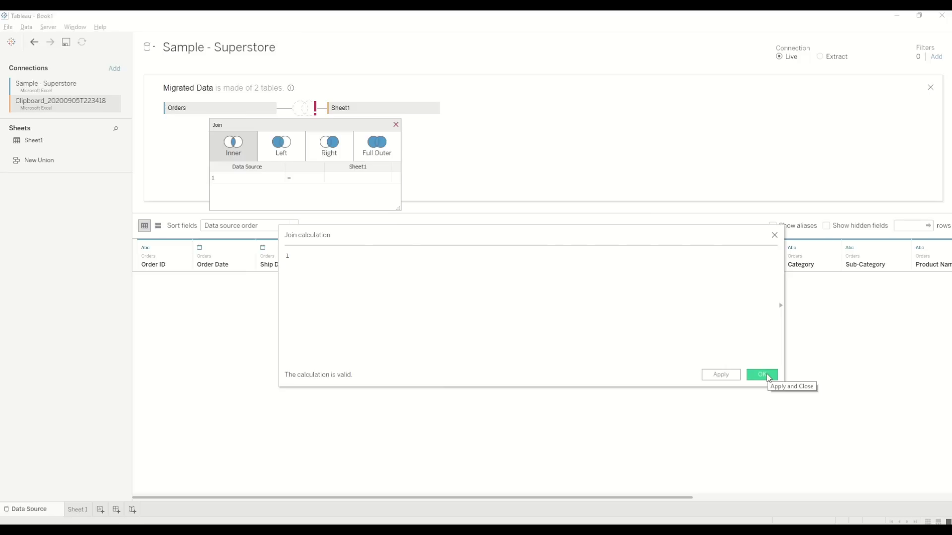
{"action": "left_click", "coordinate": [768, 377]}
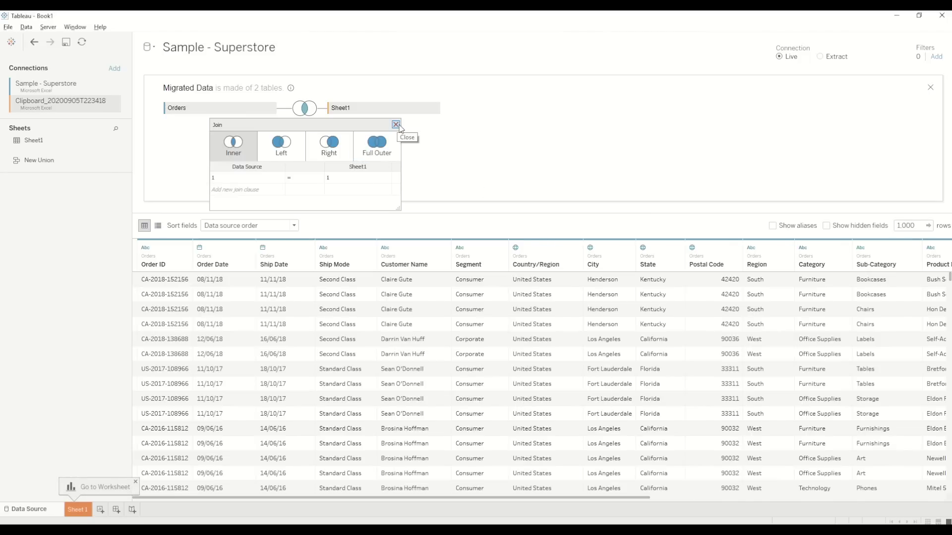
{"action": "left_click", "coordinate": [396, 124]}
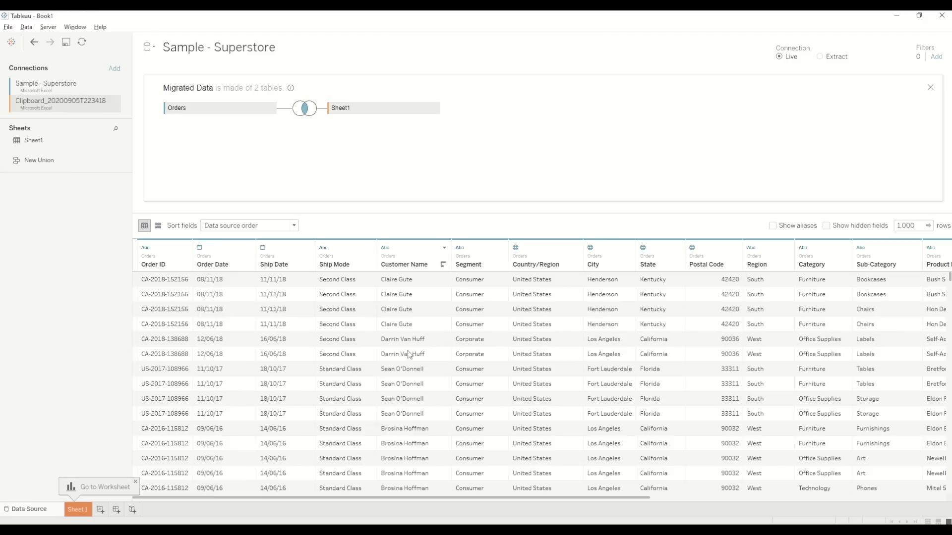
{"action": "left_click_drag", "start_coordinate": [568, 498], "coordinate": [745, 505]}
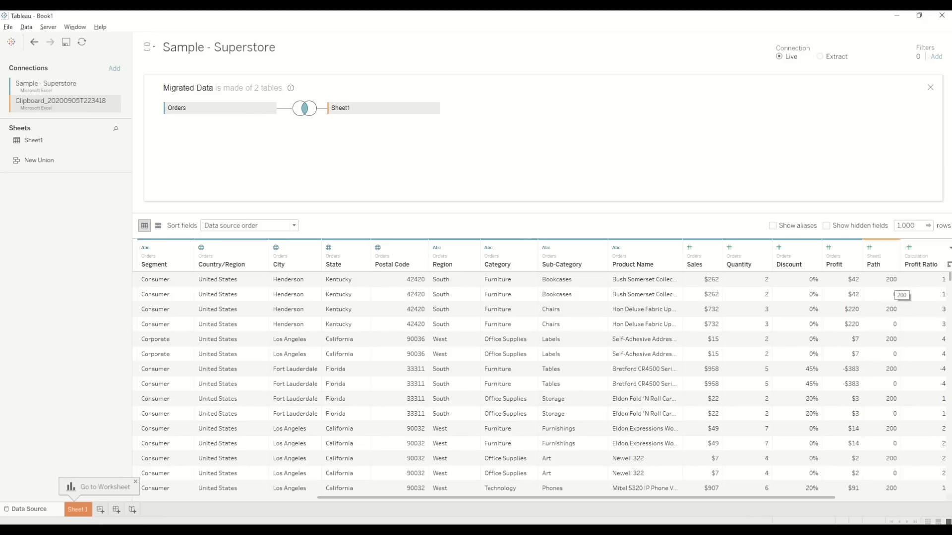
On worksheet Sheet 1, create bins from the Path field with a bin size of 1.
{"action": "left_click", "coordinate": [81, 512]}
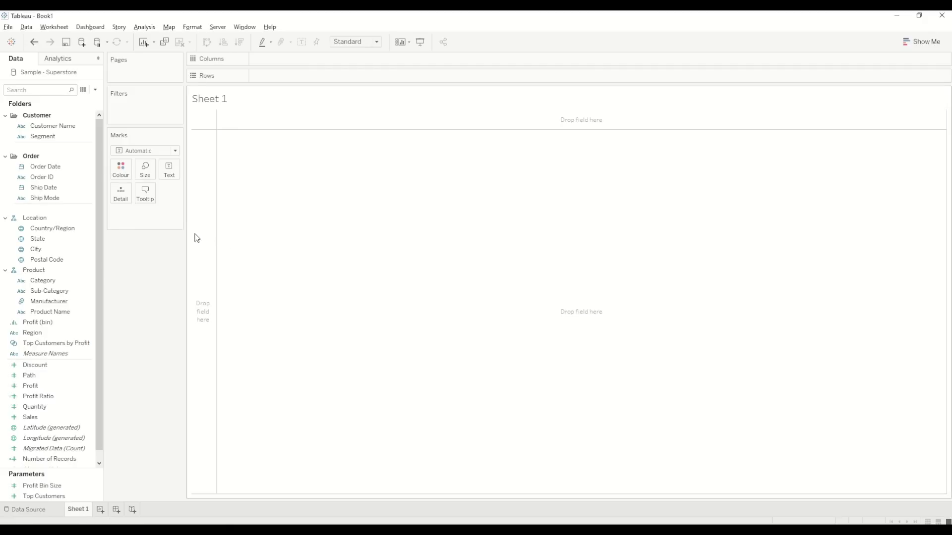
{"action": "right_click", "coordinate": [44, 377]}
{"action": "mouse_move", "coordinate": [88, 247]}
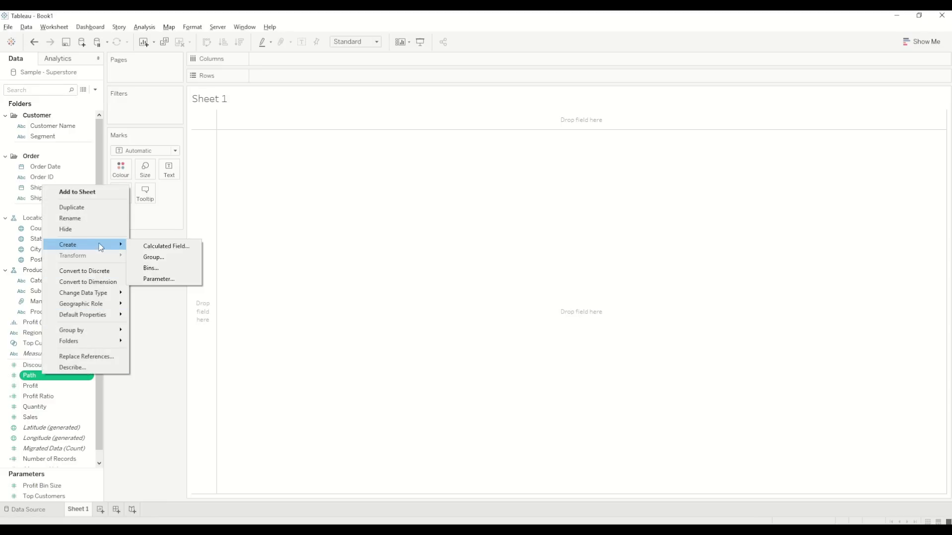
{"action": "left_click", "coordinate": [154, 268]}
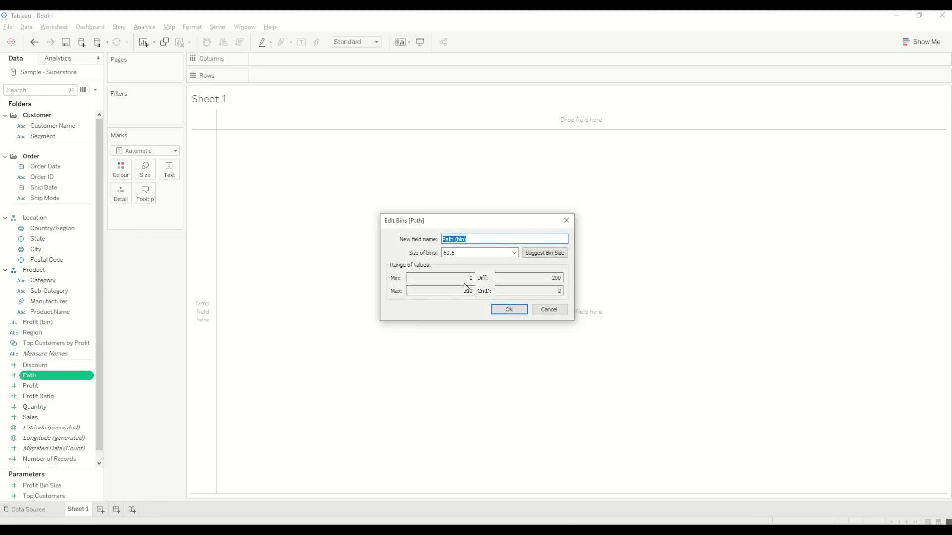
{"action": "left_click_drag", "start_coordinate": [471, 253], "coordinate": [416, 256]}
{"action": "type", "text": "1"}
{"action": "left_click", "coordinate": [513, 311]}
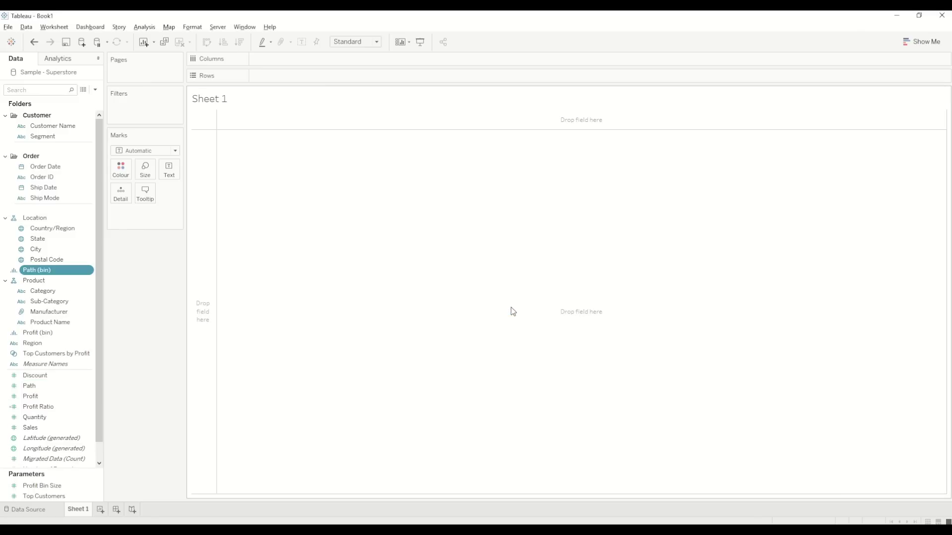
{"action": "left_click", "coordinate": [95, 89]}
{"action": "left_click", "coordinate": [84, 105]}
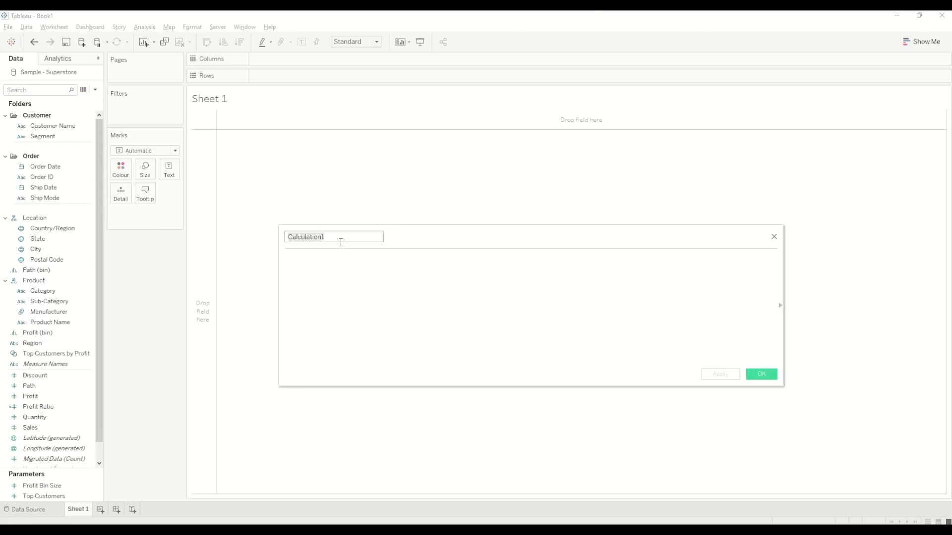
{"action": "type", "text": "@"}
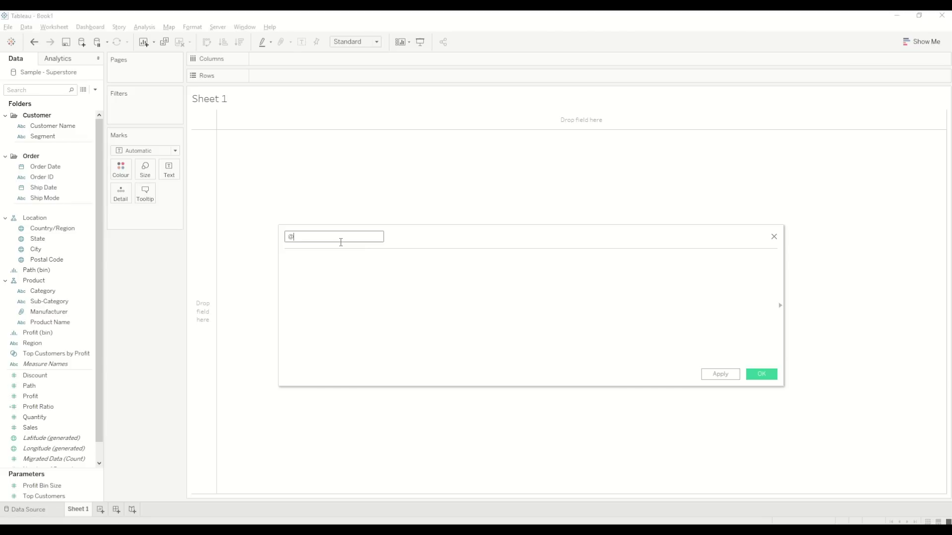
{"action": "type", "text": "Sales"}
{"action": "left_click", "coordinate": [343, 290]}
{"action": "type", "text": "windo"}
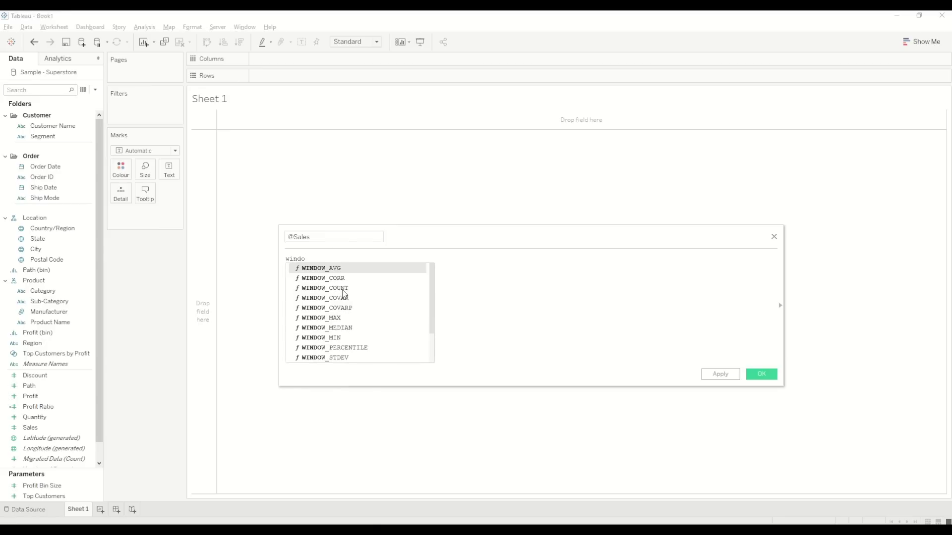
{"action": "key", "text": "Down"}
{"action": "key", "text": "Down"}
{"action": "key", "text": "Down"}
{"action": "key", "text": "Down"}
{"action": "key", "text": "Down"}
{"action": "key", "text": "Down"}
{"action": "key", "text": "Down"}
{"action": "key", "text": "Down"}
{"action": "key", "text": "Down"}
{"action": "key", "text": "Down"}
{"action": "key", "text": "Down"}
{"action": "key", "text": "Return"}
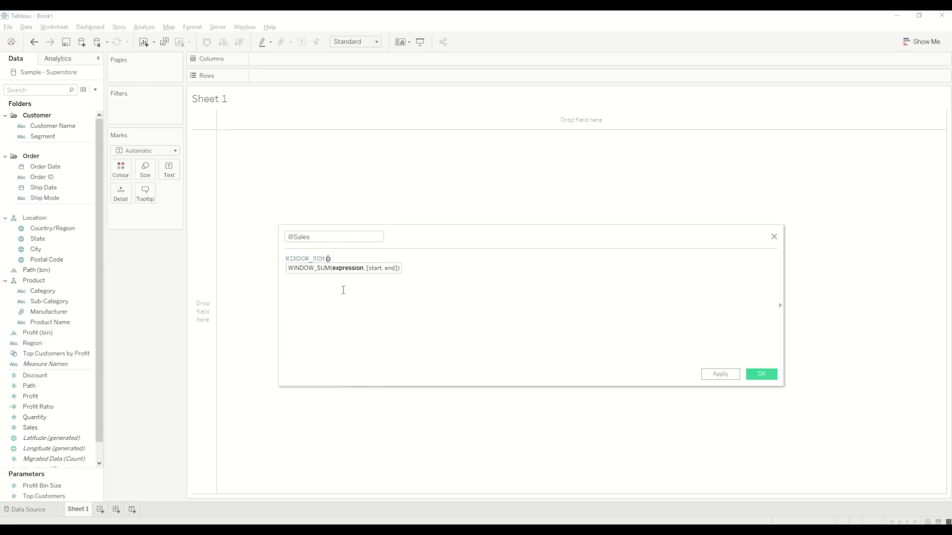
{"action": "type", "text": "sum"}
{"action": "key", "text": "Return"}
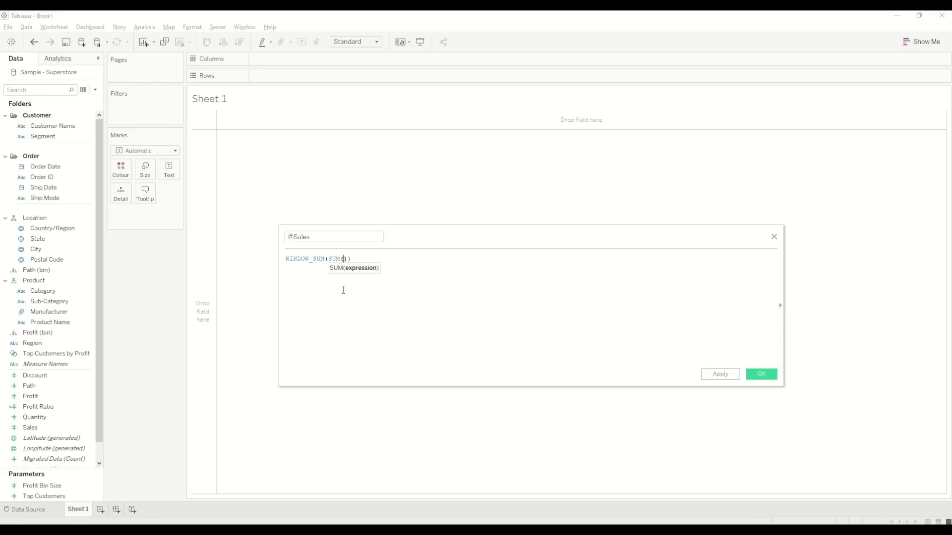
{"action": "type", "text": "Sales"}
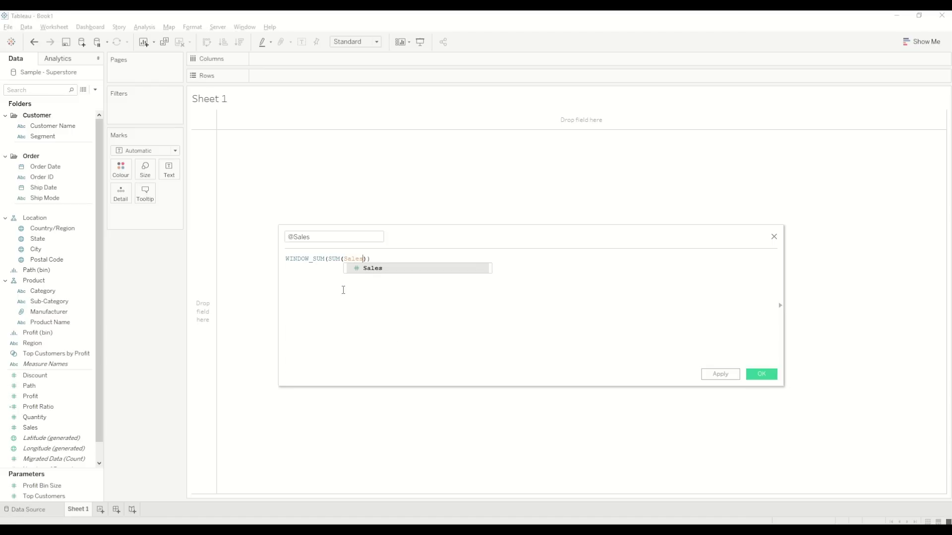
{"action": "key", "text": "End"}
{"action": "type", "text": "/2"}
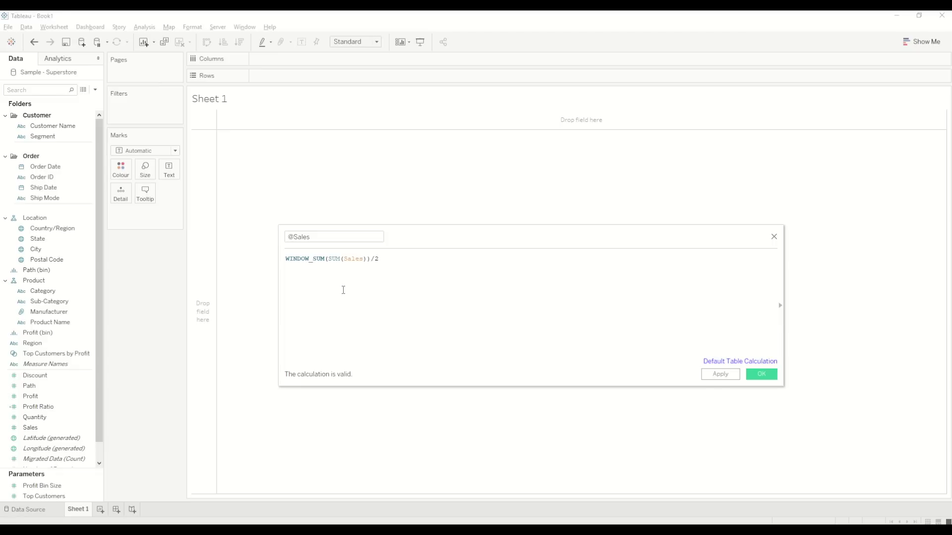
{"action": "left_click", "coordinate": [762, 375]}
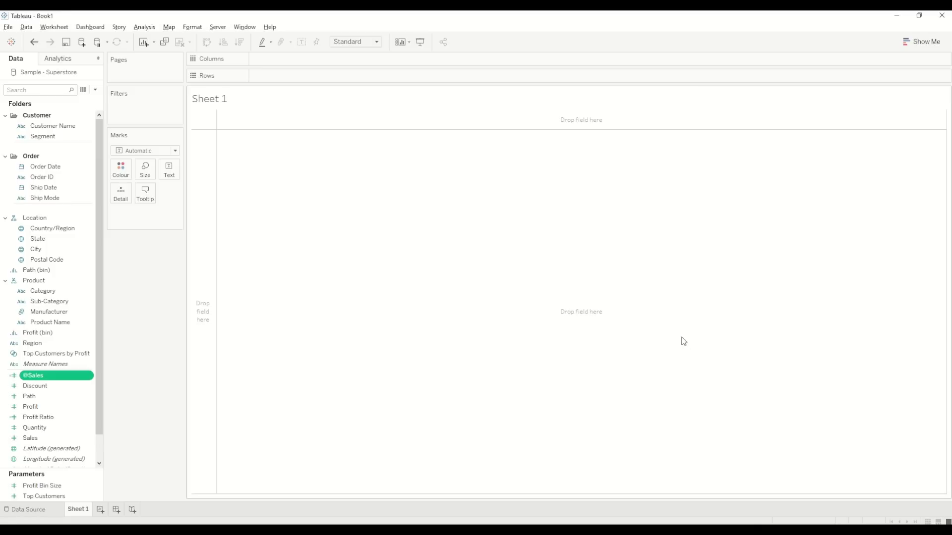
{"action": "left_click", "coordinate": [95, 90]}
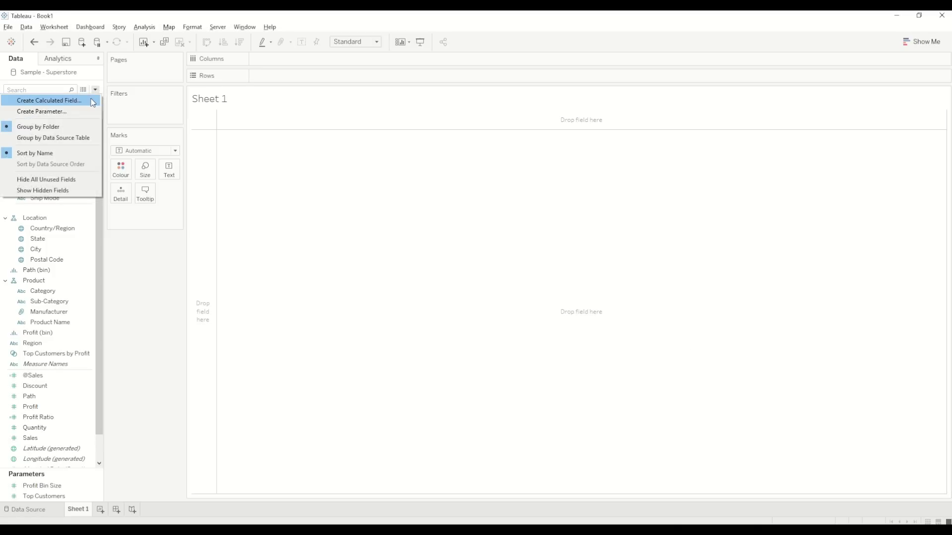
{"action": "left_click", "coordinate": [49, 100]}
{"action": "type", "text": "@"}
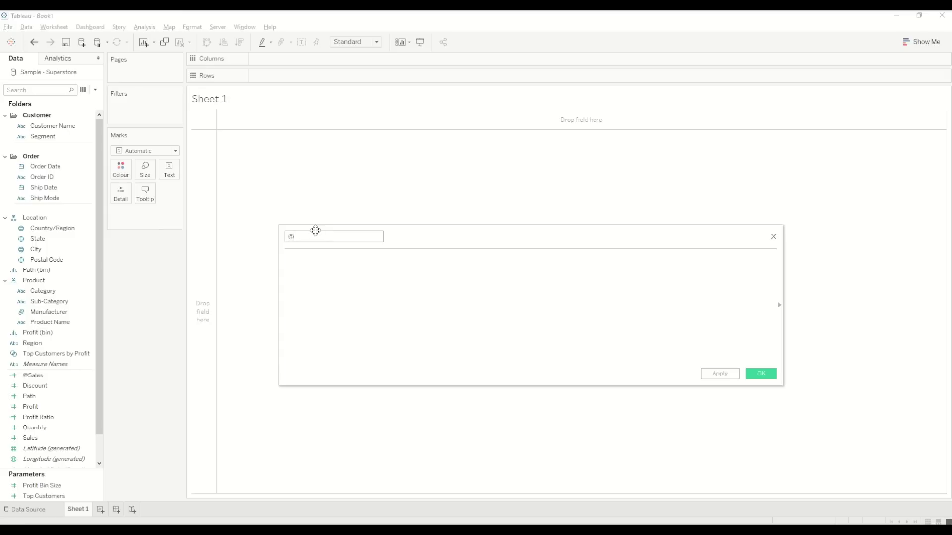
{"action": "type", "text": "Total Sales"}
{"action": "key", "text": "Tab"}
{"action": "type", "text": "windo"}
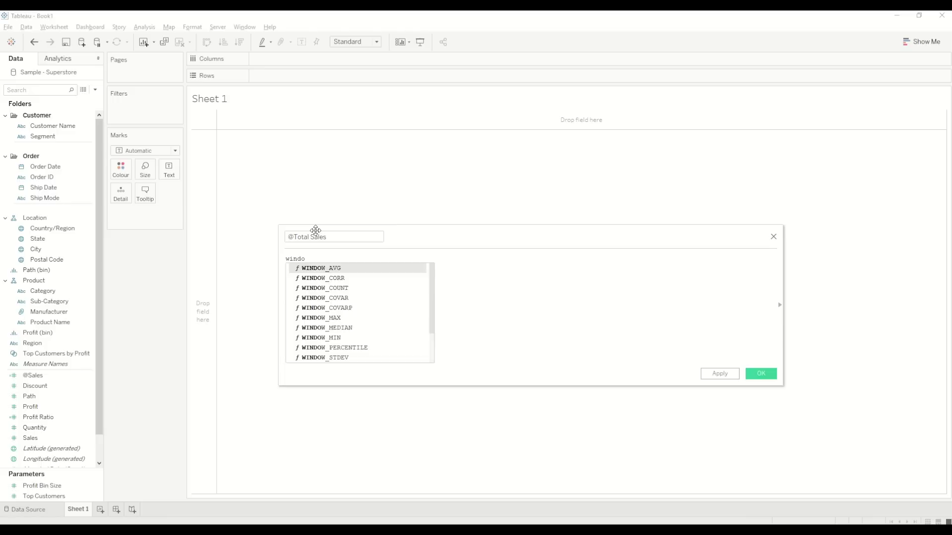
{"action": "key", "text": "Down"}
{"action": "key", "text": "Down"}
{"action": "key", "text": "Down"}
{"action": "key", "text": "Down"}
{"action": "key", "text": "Down"}
{"action": "key", "text": "Down"}
{"action": "key", "text": "Down"}
{"action": "key", "text": "Down"}
{"action": "key", "text": "Down"}
{"action": "key", "text": "Down"}
{"action": "key", "text": "Down"}
{"action": "key", "text": "Return"}
{"action": "type", "text": "sum"}
{"action": "key", "text": "Return"}
{"action": "type", "text": "Sale"}
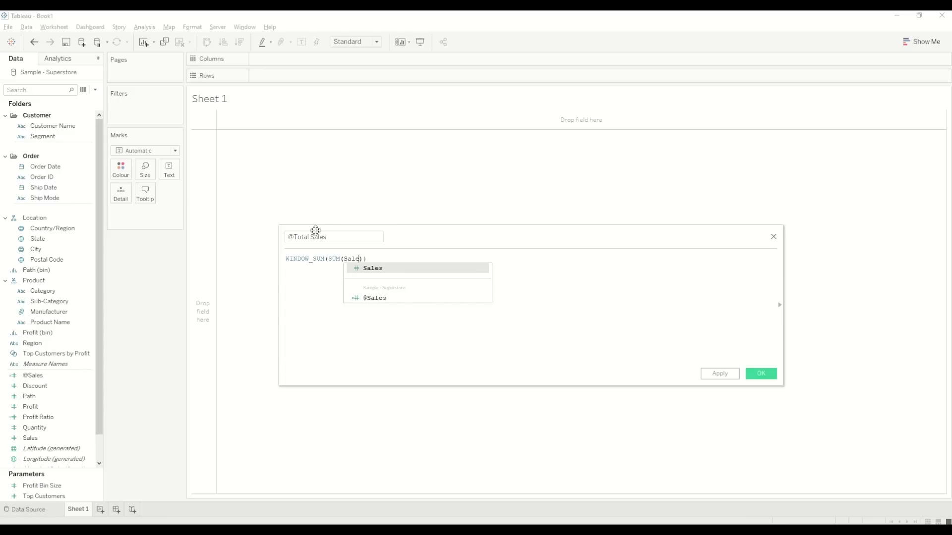
{"action": "key", "text": "Return"}
{"action": "type", "text": "))/2"}
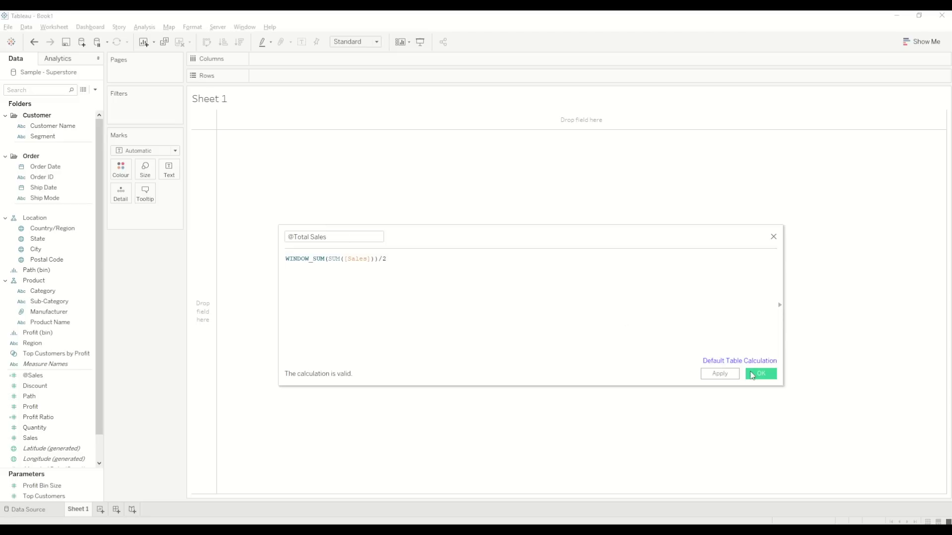
{"action": "left_click", "coordinate": [758, 375]}
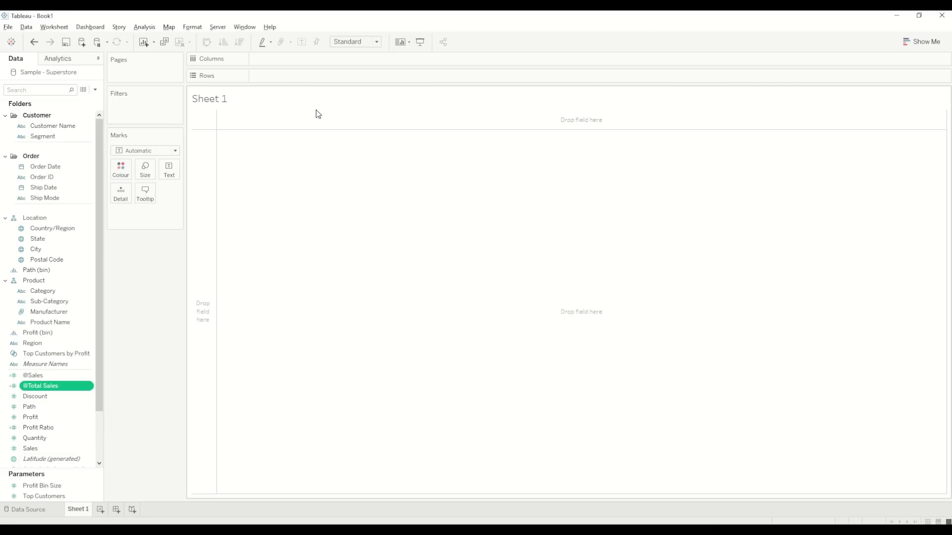
{"action": "left_click", "coordinate": [95, 89]}
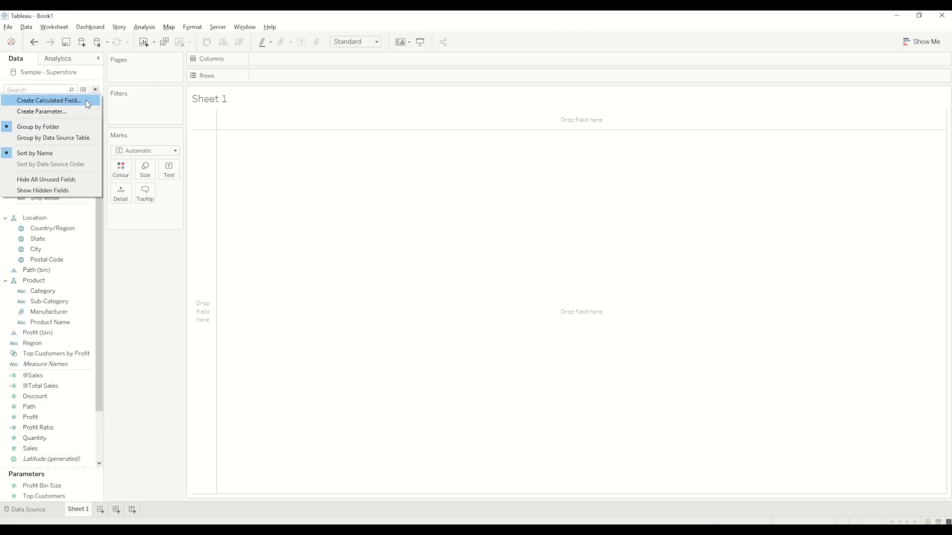
{"action": "left_click", "coordinate": [88, 101]}
{"action": "type", "text": "@P"}
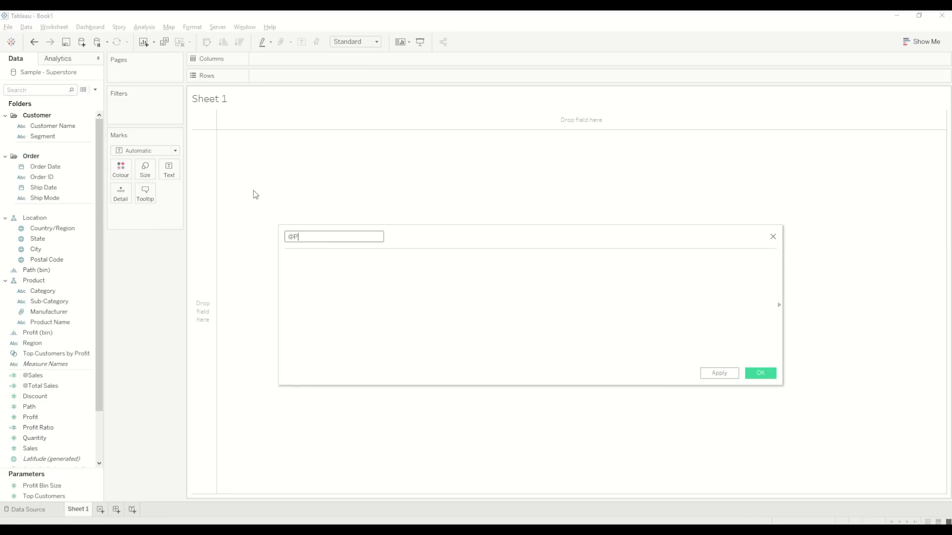
{"action": "type", "text": "ercentage"}
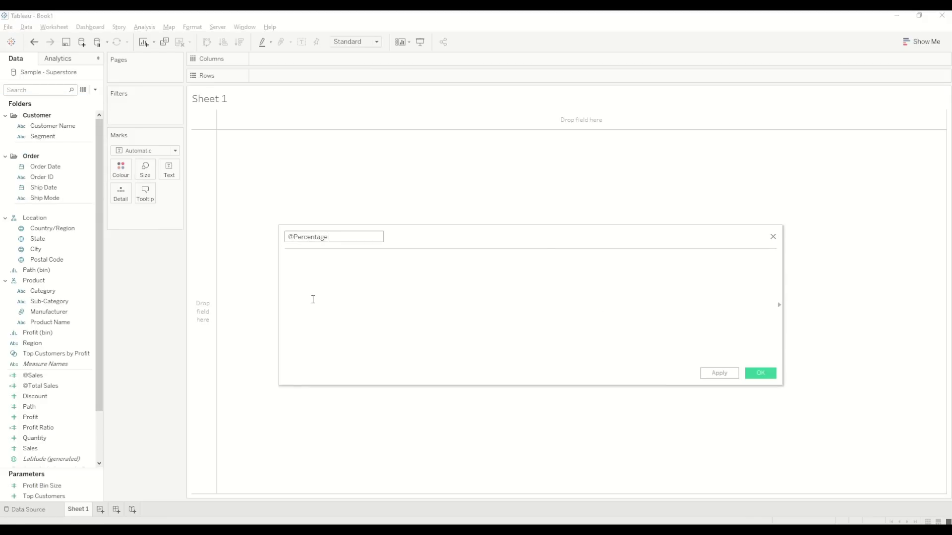
{"action": "left_click", "coordinate": [341, 278]}
{"action": "type", "text": "@Sal"}
{"action": "key", "text": "Return"}
{"action": "type", "text": "/@tot"}
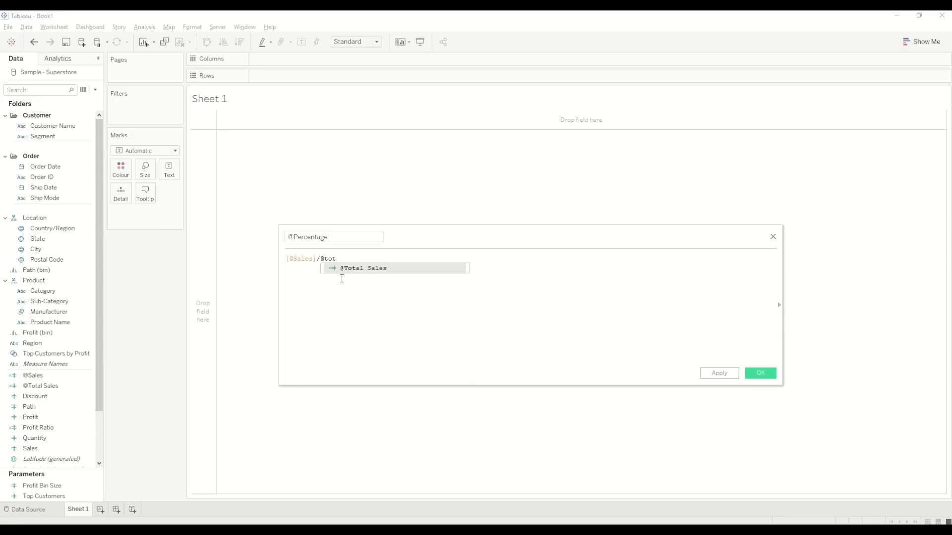
{"action": "key", "text": "Return"}
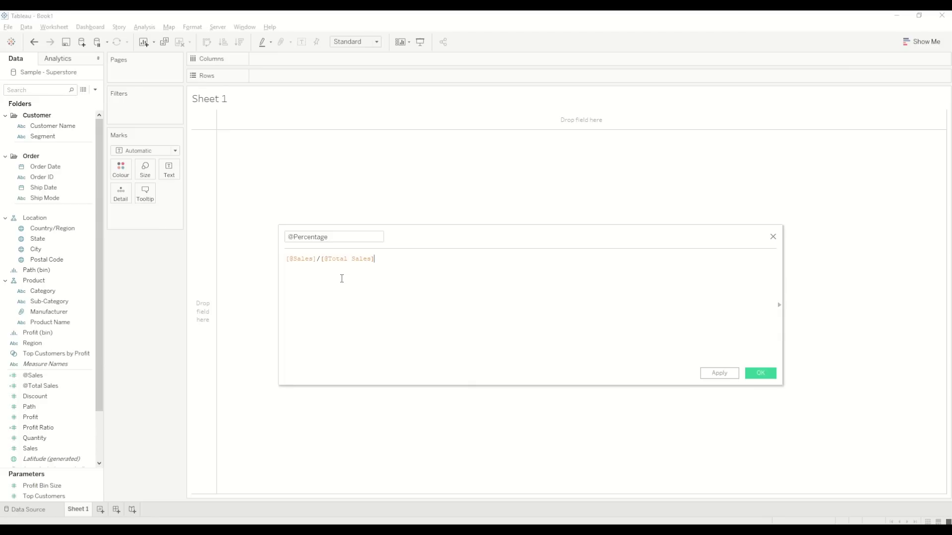
{"action": "left_click", "coordinate": [761, 374]}
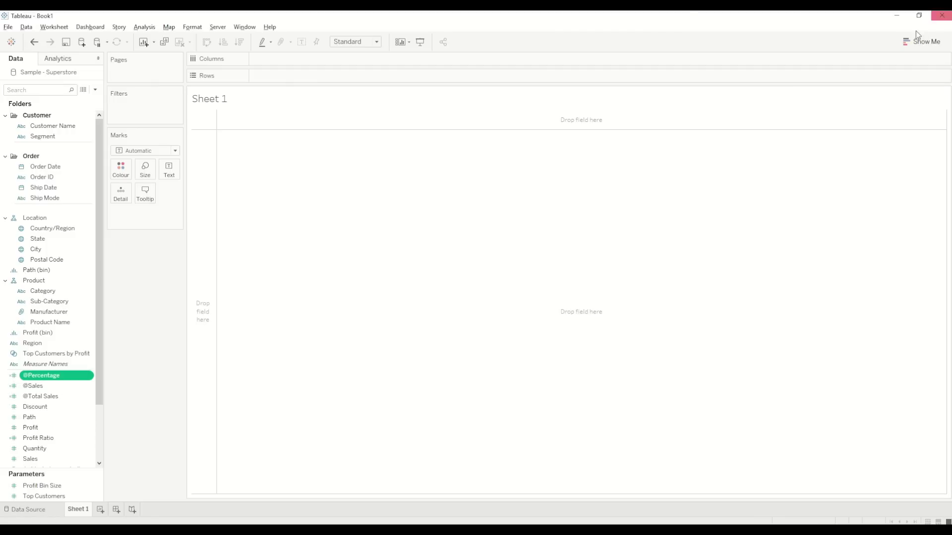
{"action": "left_click", "coordinate": [96, 91]}
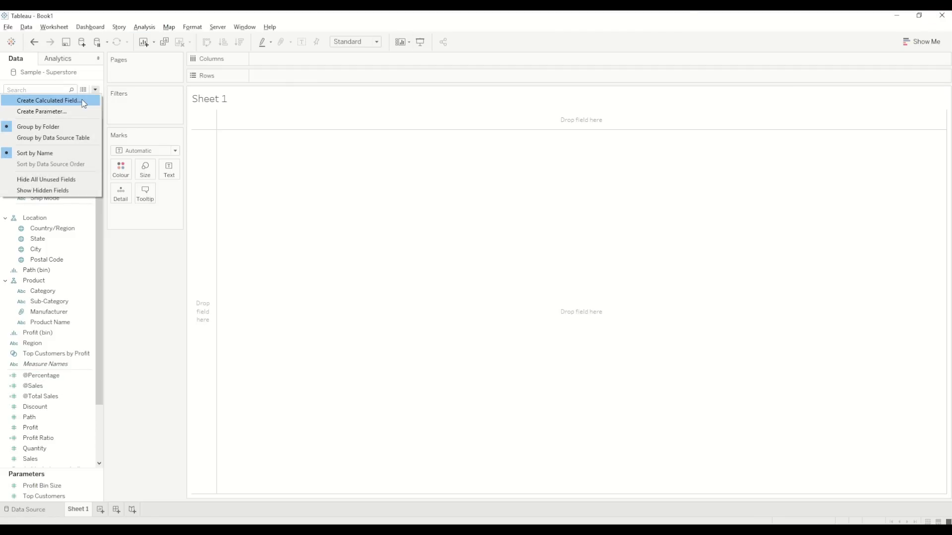
{"action": "left_click", "coordinate": [84, 102]}
{"action": "type", "text": "@Percnetage"}
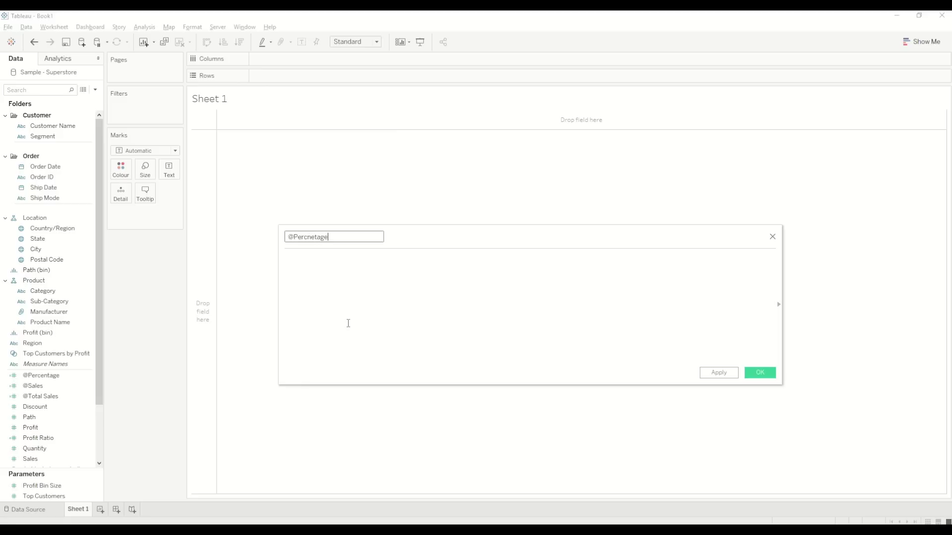
{"action": "type", "text": " Adjusted"}
{"action": "left_click", "coordinate": [348, 324]}
{"action": "type", "text": "@per"}
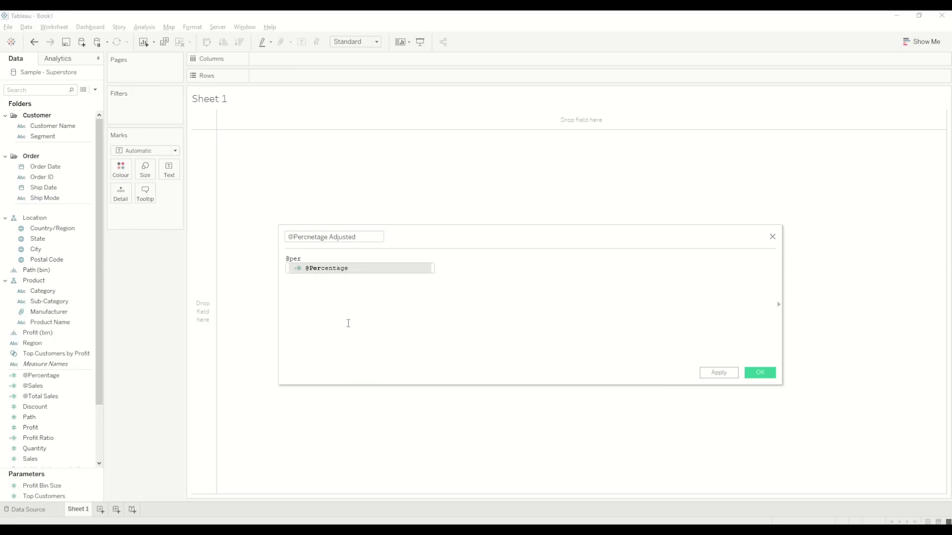
{"action": "key", "text": "Return"}
{"action": "type", "text": "/windo"}
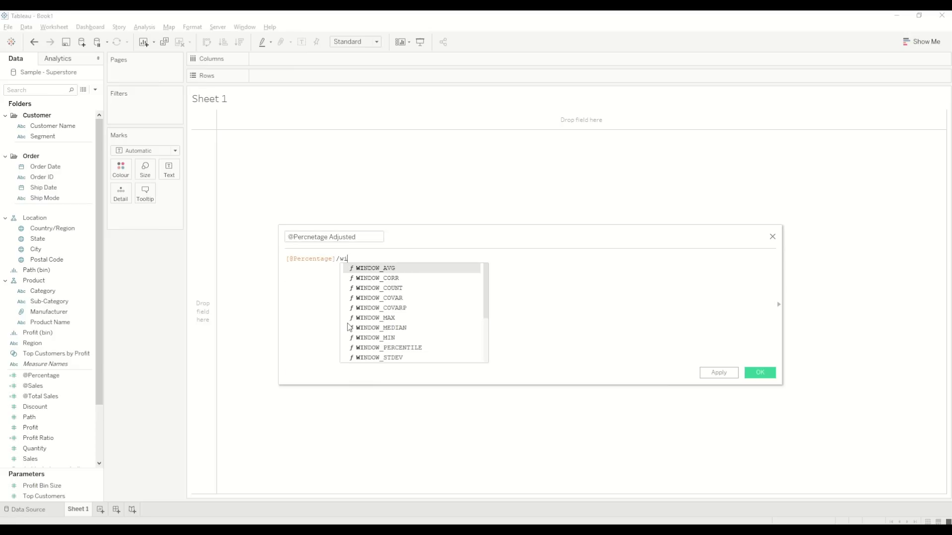
{"action": "key", "text": "Down"}
{"action": "key", "text": "Down"}
{"action": "key", "text": "Down"}
{"action": "key", "text": "Down"}
{"action": "key", "text": "Down"}
{"action": "key", "text": "Down"}
{"action": "key", "text": "Down"}
{"action": "key", "text": "Down"}
{"action": "key", "text": "Down"}
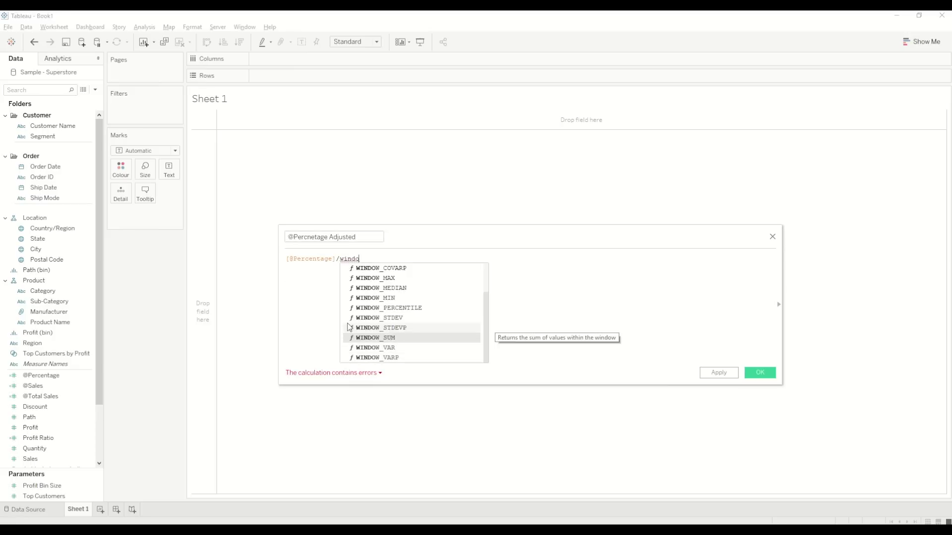
{"action": "key", "text": "Up"}
{"action": "key", "text": "Up"}
{"action": "key", "text": "Up"}
{"action": "key", "text": "Up"}
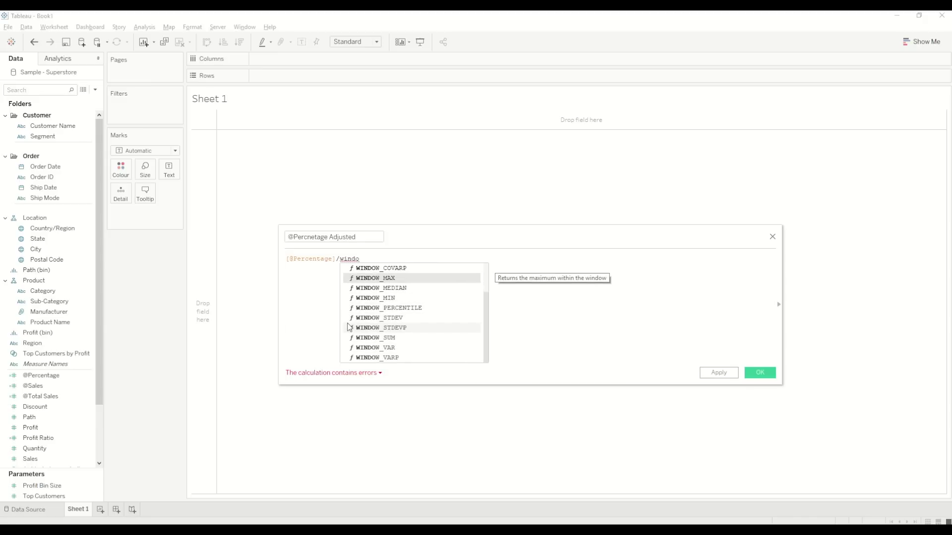
{"action": "key", "text": "Return"}
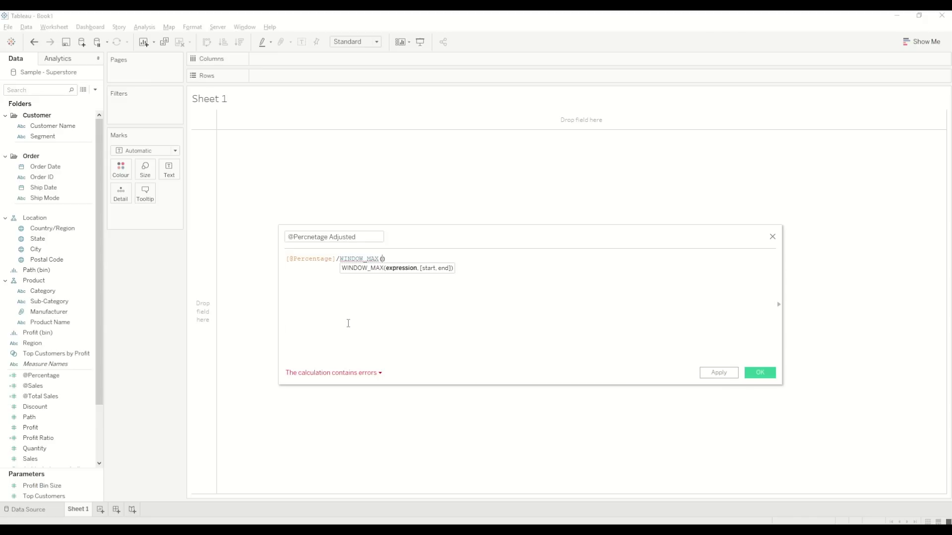
{"action": "type", "text": "[@Pe"}
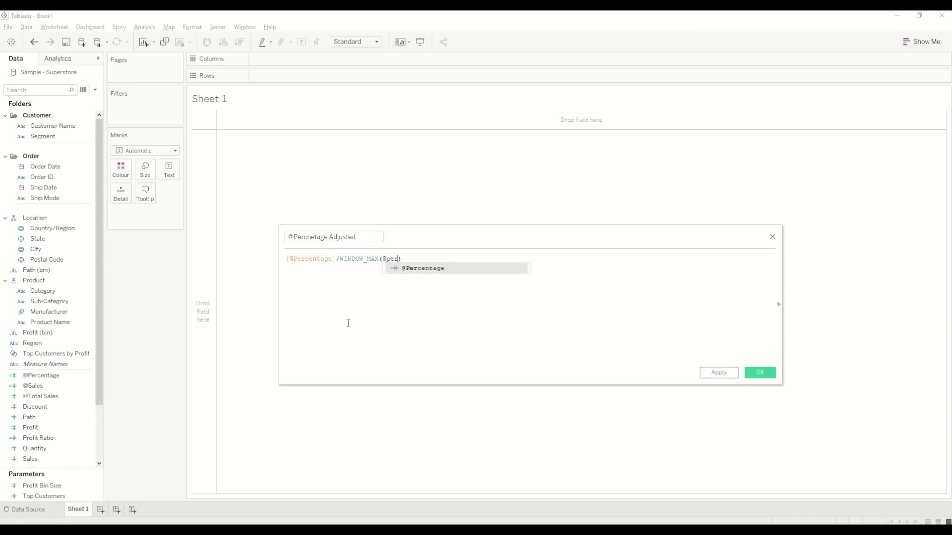
{"action": "key", "text": "Return"}
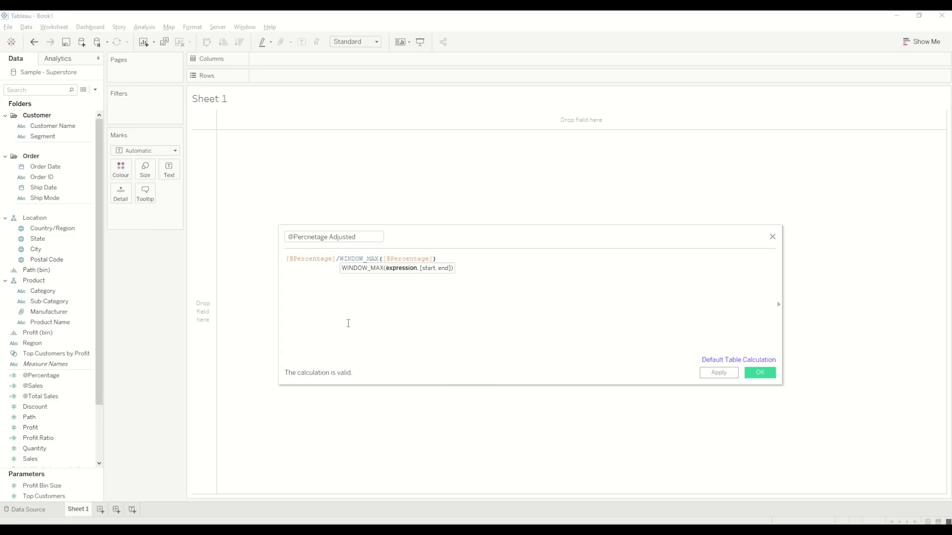
{"action": "left_click", "coordinate": [764, 374]}
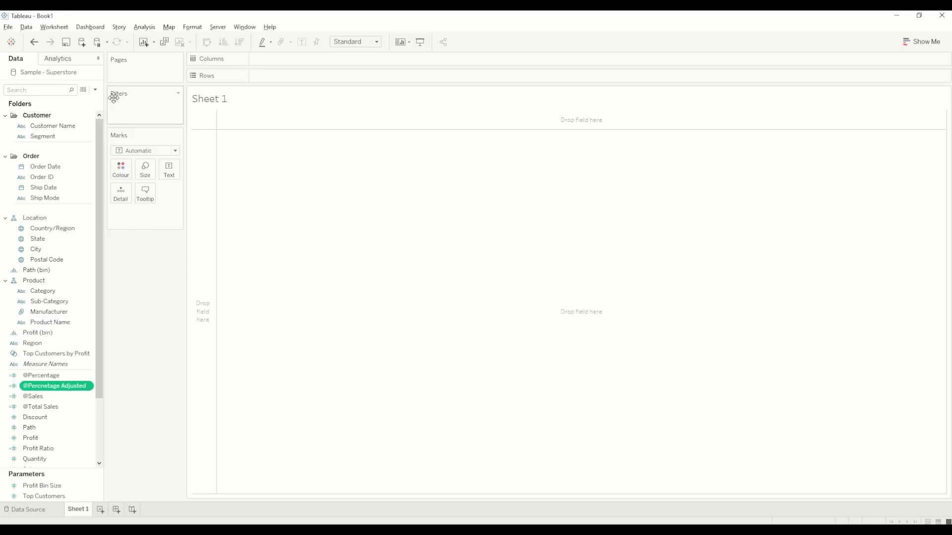
{"action": "left_click", "coordinate": [95, 89]}
{"action": "left_click", "coordinate": [85, 100]}
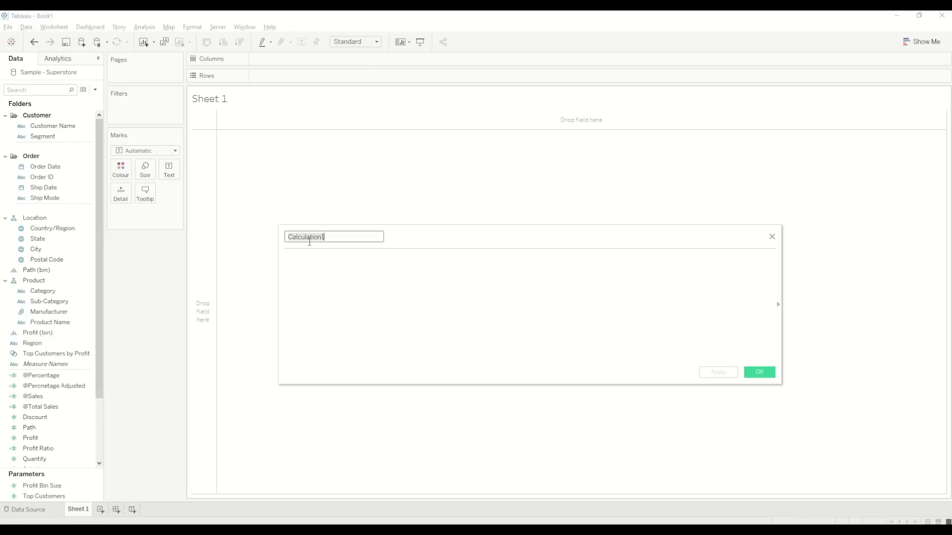
{"action": "type", "text": "@Rank"}
{"action": "key", "text": "Tab"}
{"action": "type", "text": "rabk"}
{"action": "key", "text": "BackSpace"}
{"action": "key", "text": "BackSpace"}
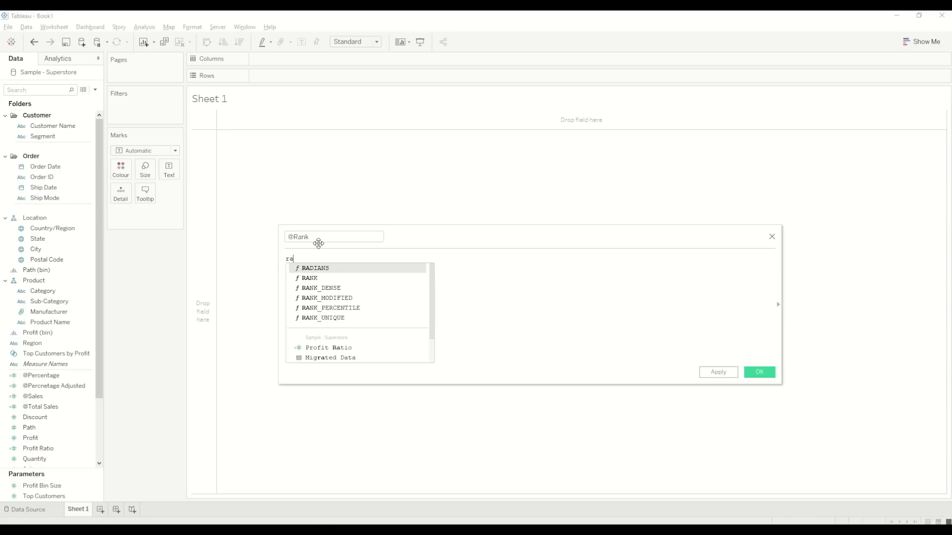
{"action": "double_click", "coordinate": [346, 318]}
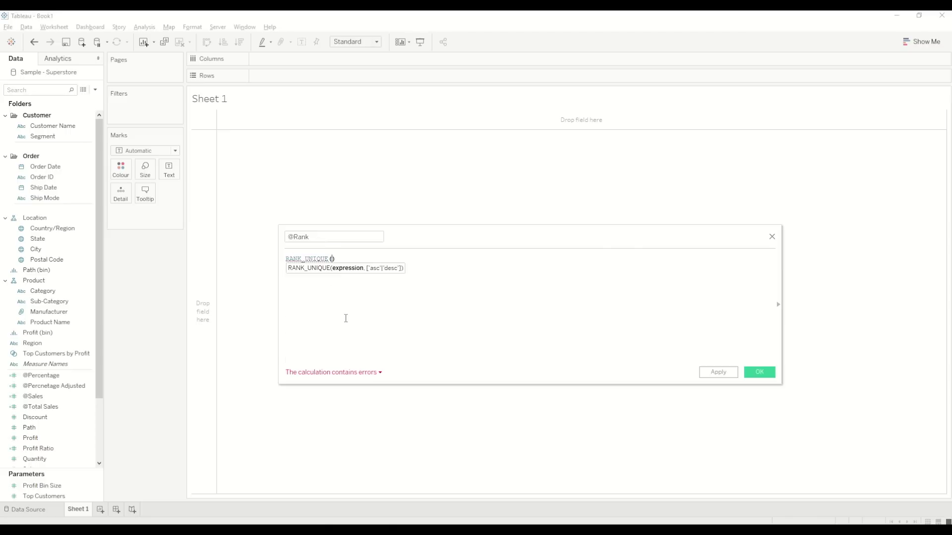
{"action": "type", "text": "@S"}
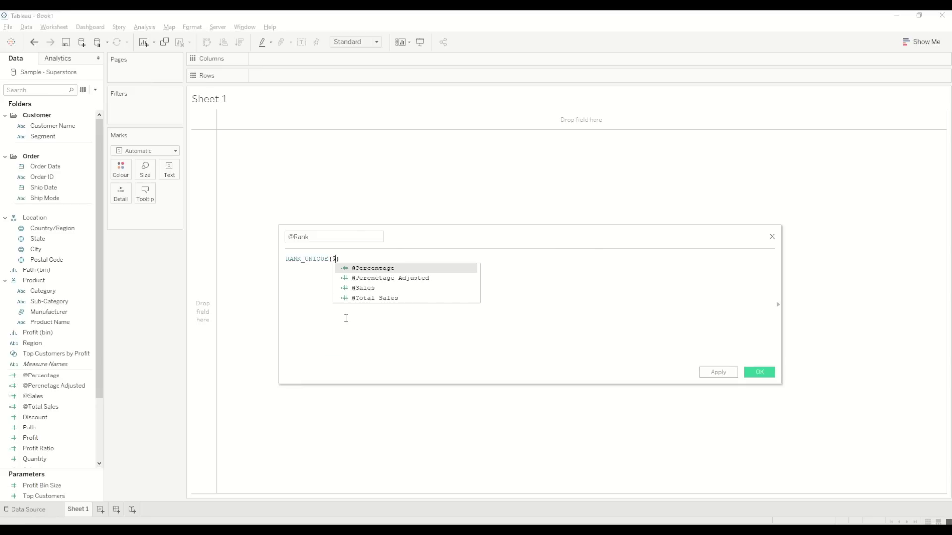
{"action": "key", "text": "Return"}
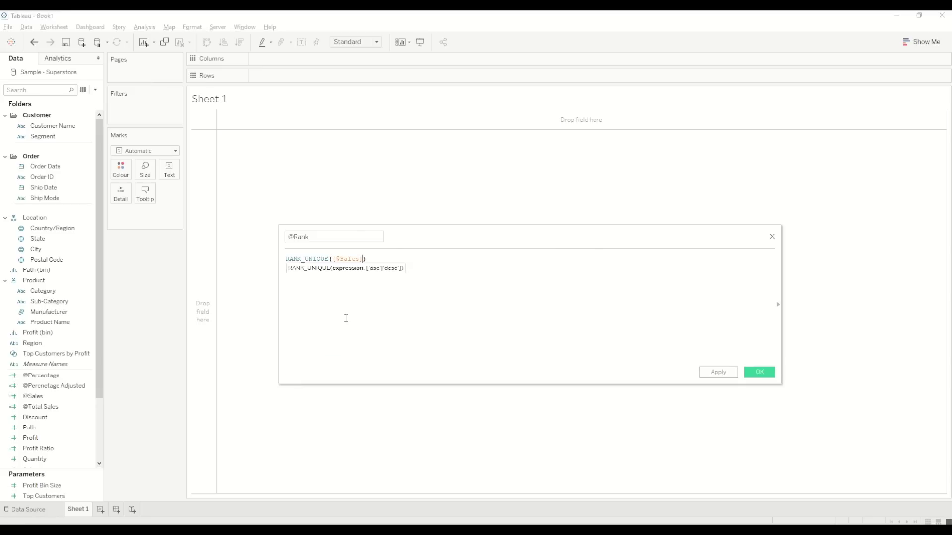
{"action": "type", "text": ",\"\""}
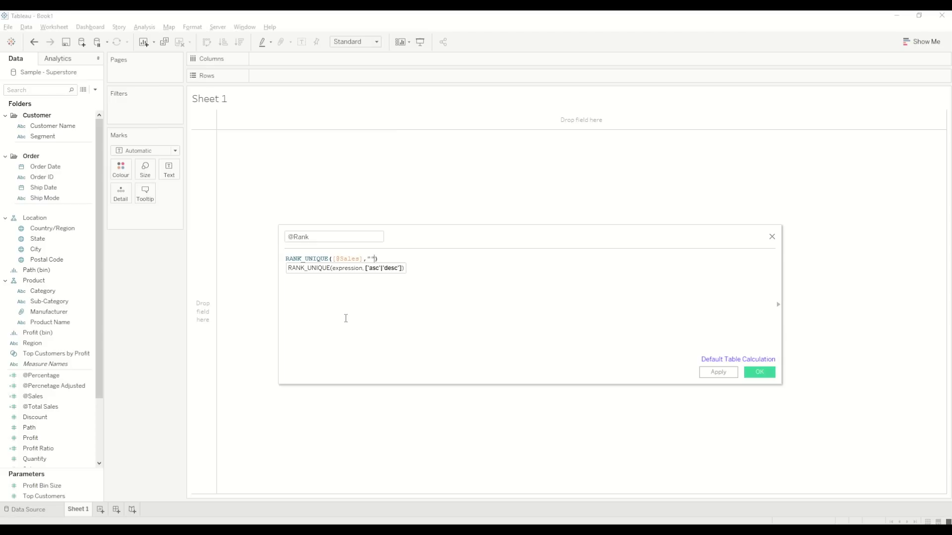
{"action": "type", "text": "desc"}
{"action": "left_click", "coordinate": [768, 373]}
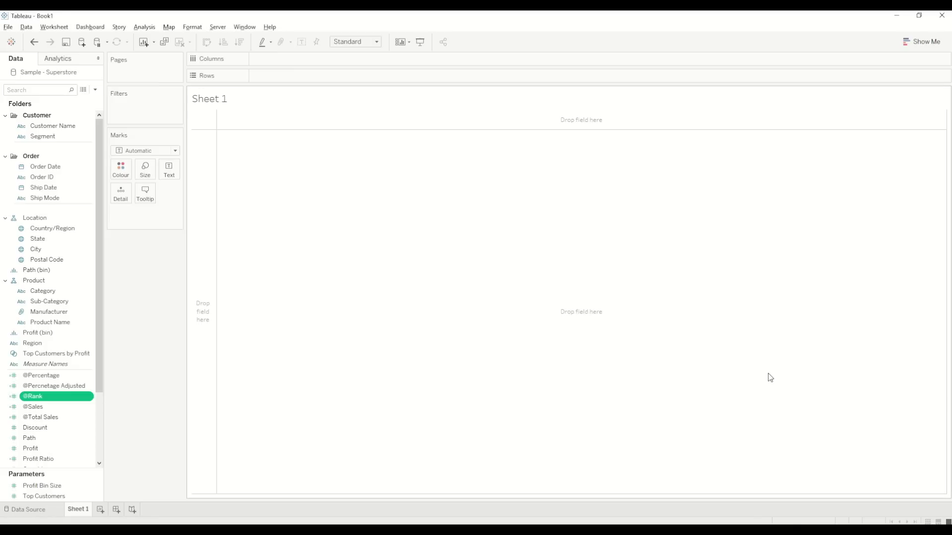
Create a new calculated field and name it @X.
{"action": "left_click", "coordinate": [95, 90]}
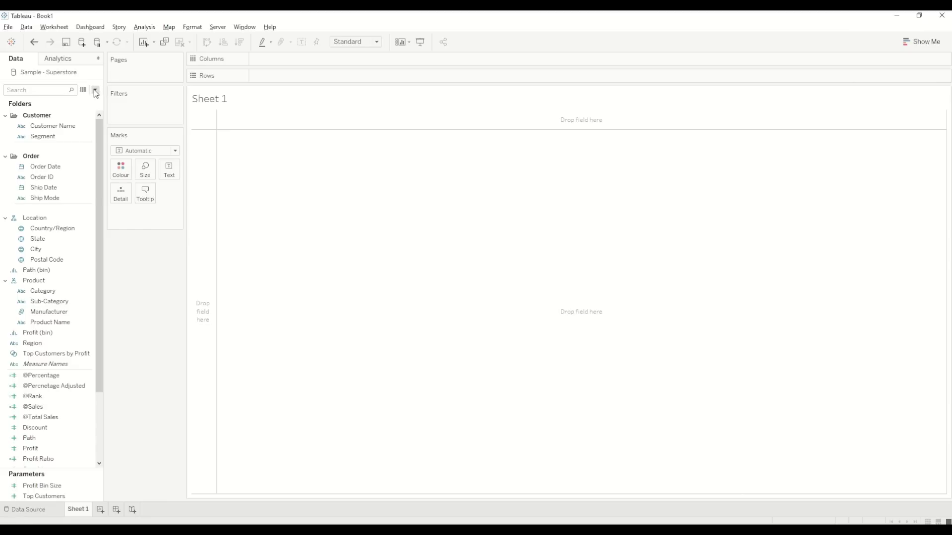
{"action": "left_click", "coordinate": [70, 98]}
{"action": "type", "text": "@X"}
{"action": "key", "text": "Tab"}
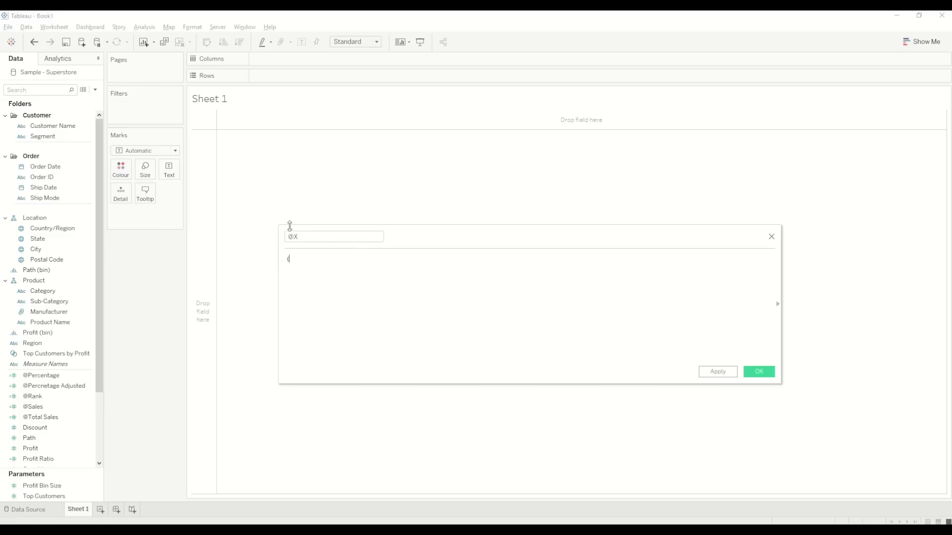
Complete the @X formula as (INDEX()-1)*0.12-6 and save the calculated field.
{"action": "type", "text": "INDEX()-1)*0.12"}
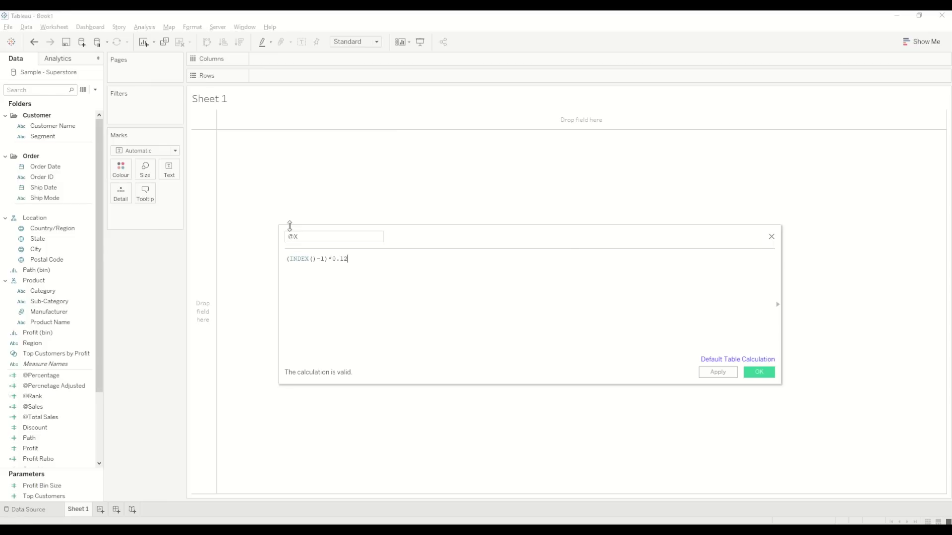
{"action": "type", "text": " - 6"}
{"action": "key", "text": "Left"}
{"action": "key", "text": "BackSpace"}
{"action": "key", "text": "Left"}
{"action": "key", "text": "BackSpace"}
{"action": "left_click", "coordinate": [759, 372]}
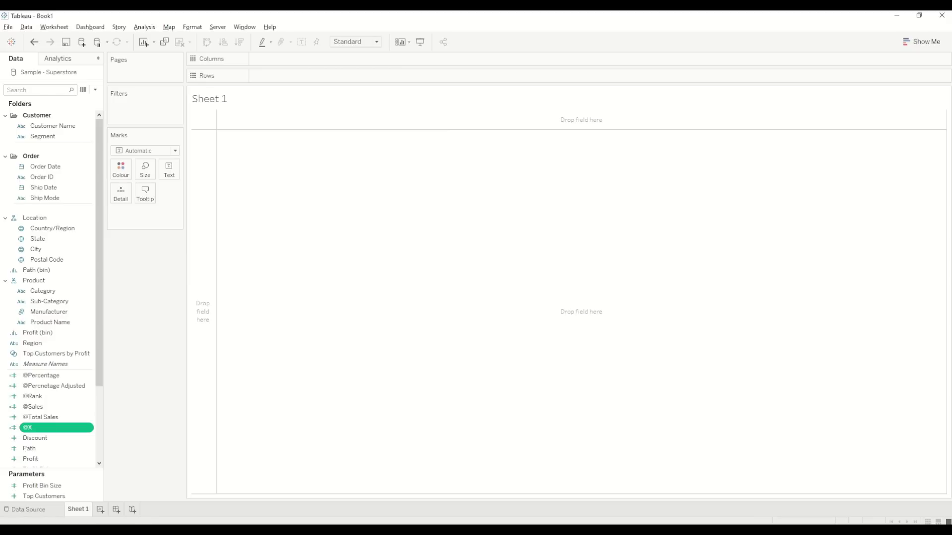
{"action": "left_click", "coordinate": [95, 90]}
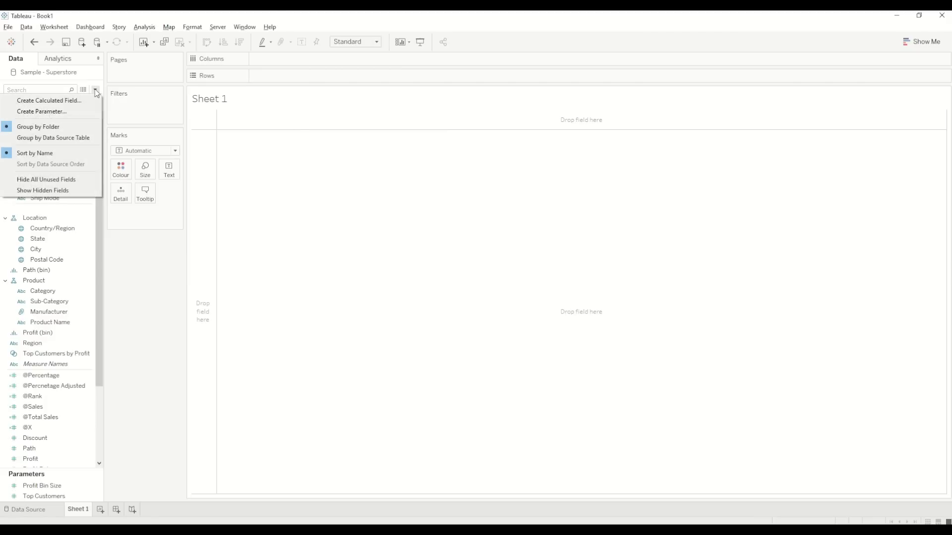
{"action": "left_click", "coordinate": [62, 101]}
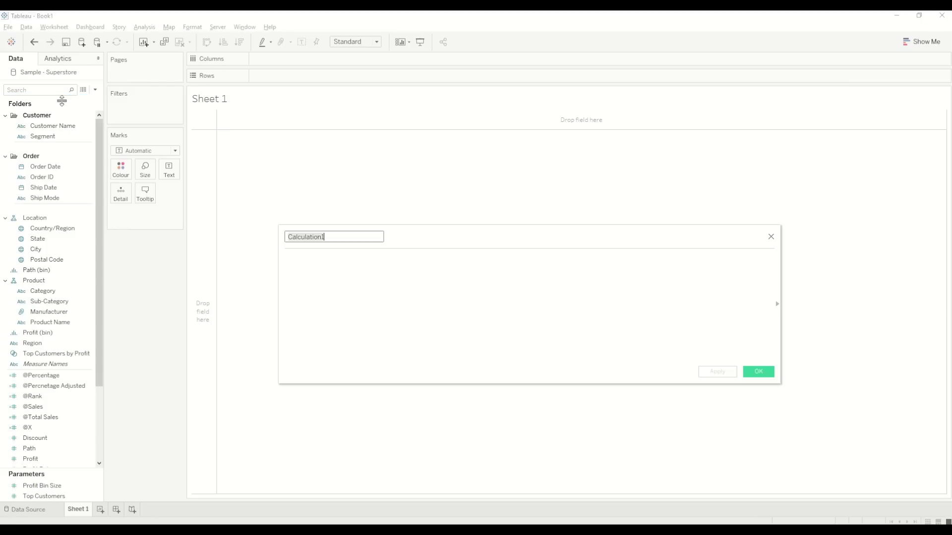
{"action": "type", "text": "@sig"}
{"action": "type", "text": "moid"}
{"action": "key", "text": "Tab"}
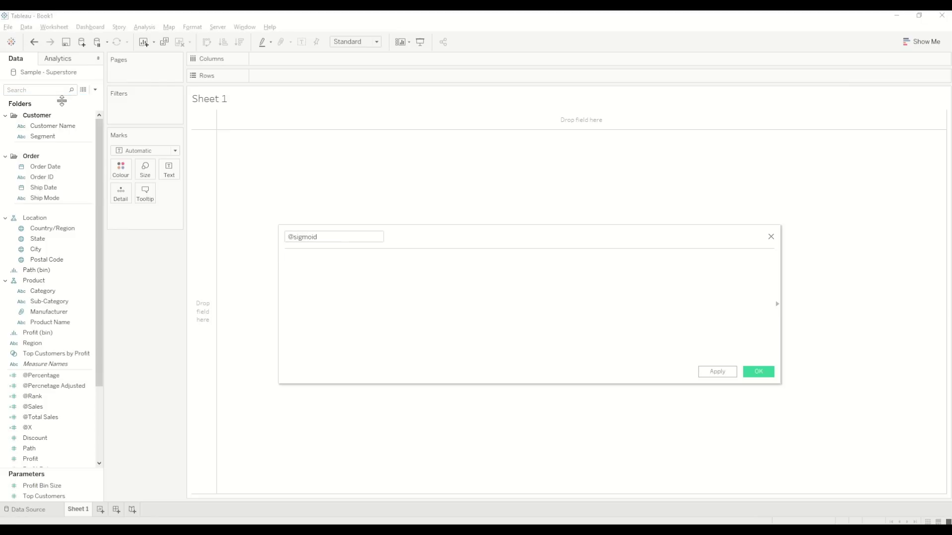
{"action": "type", "text": "1/(1+exp"}
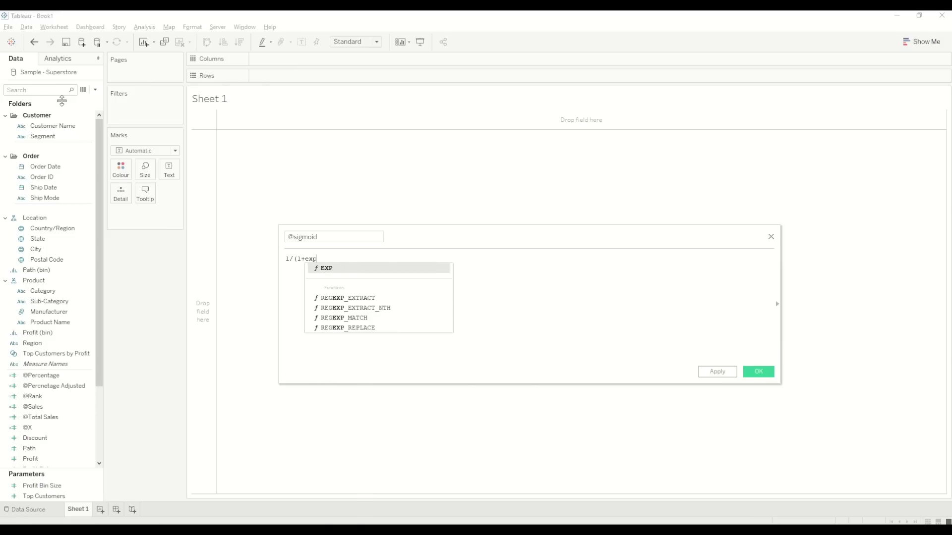
{"action": "key", "text": "Return"}
{"action": "type", "text": "(-"}
{"action": "type", "text": "[@X"}
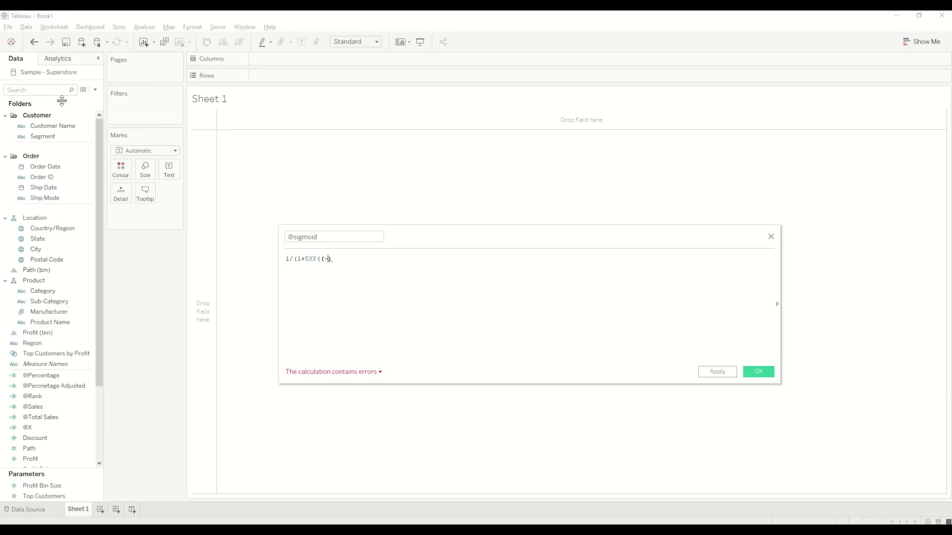
{"action": "key", "text": "Return"}
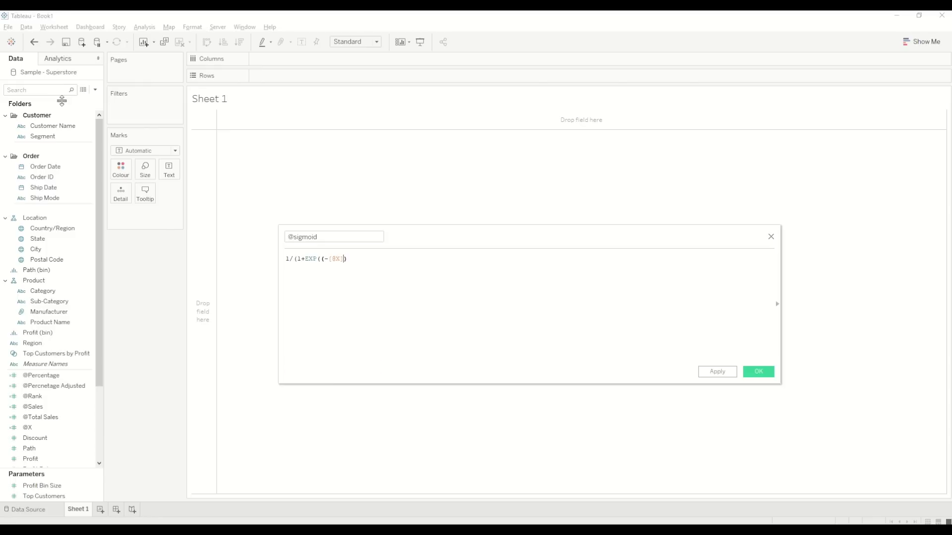
{"action": "type", "text": ")"}
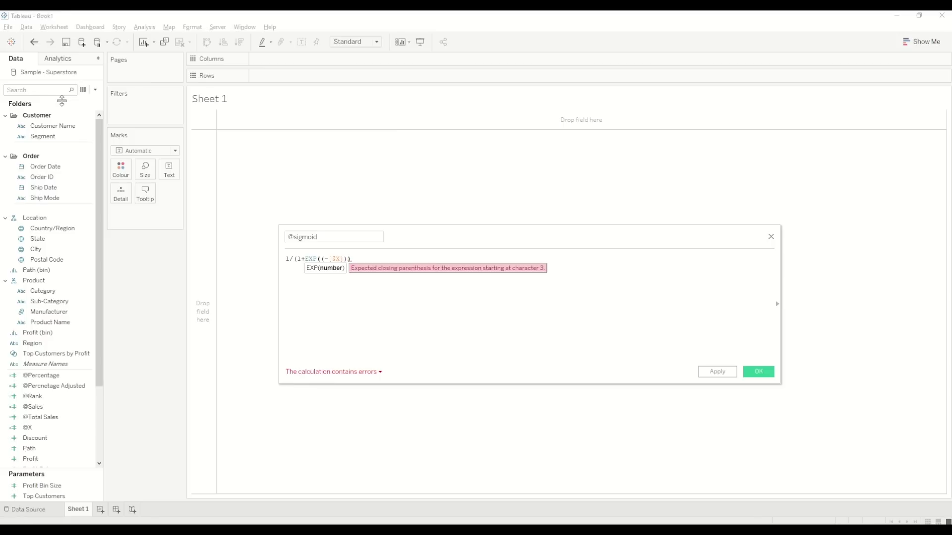
{"action": "left_click", "coordinate": [323, 259]}
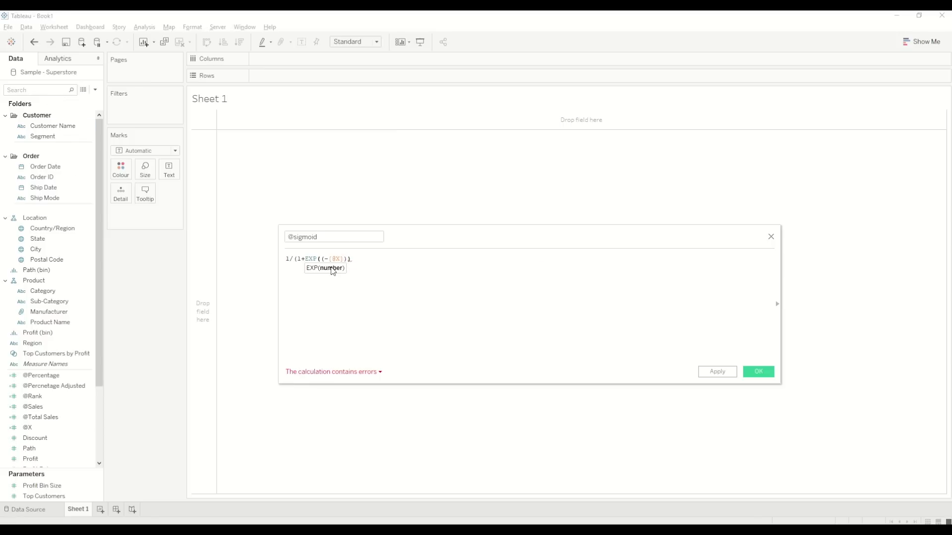
{"action": "key", "text": "BackSpace"}
{"action": "left_click", "coordinate": [412, 291]}
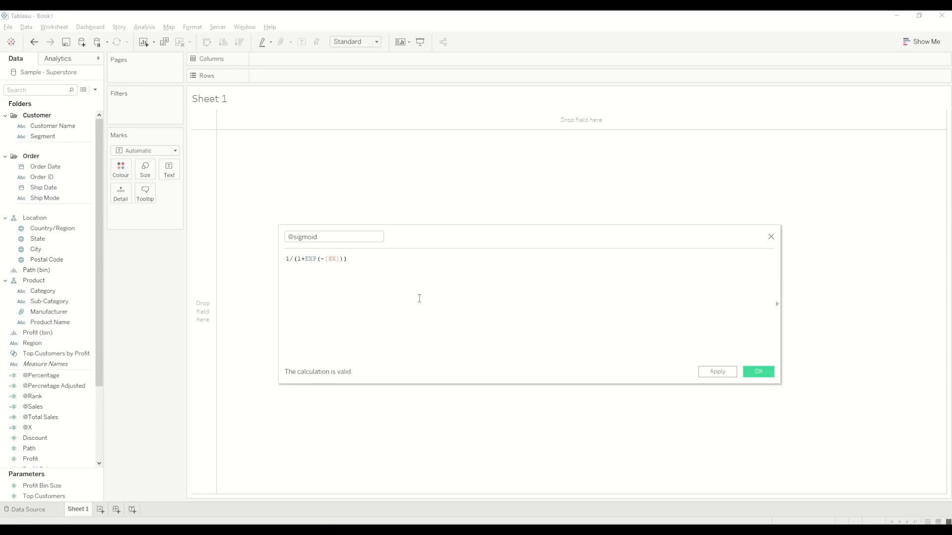
{"action": "left_click", "coordinate": [759, 372]}
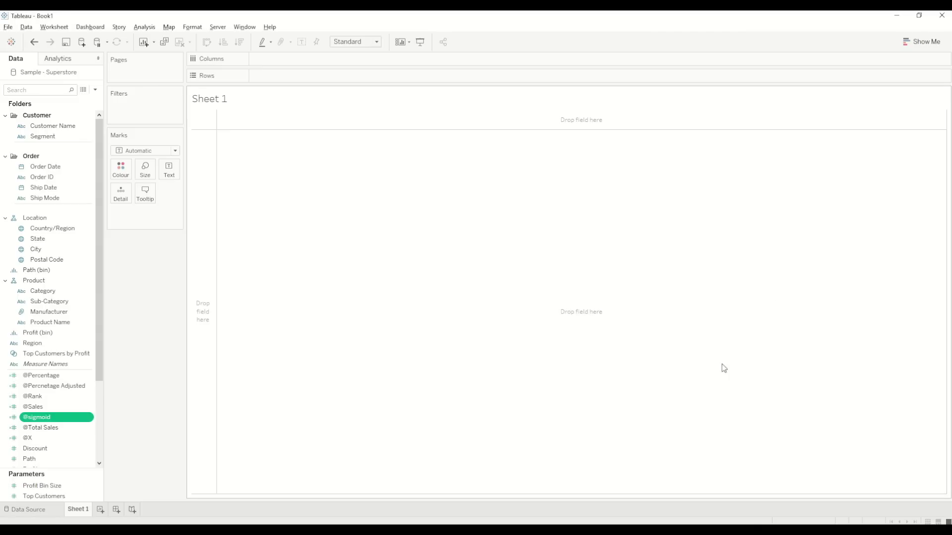
Create a new calculated field and name it @Y.
{"action": "left_click", "coordinate": [95, 90]}
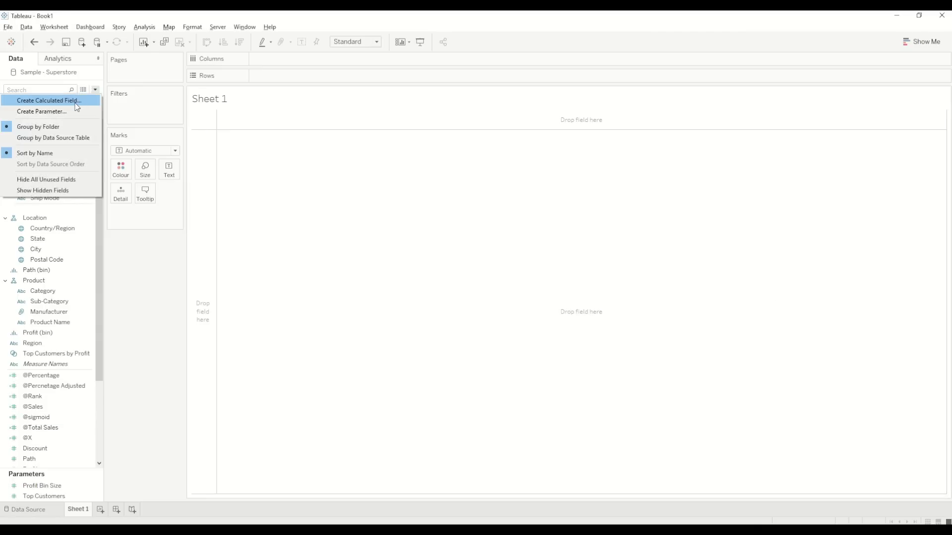
{"action": "left_click", "coordinate": [80, 102]}
{"action": "type", "text": "@Y"}
{"action": "left_click", "coordinate": [348, 270]}
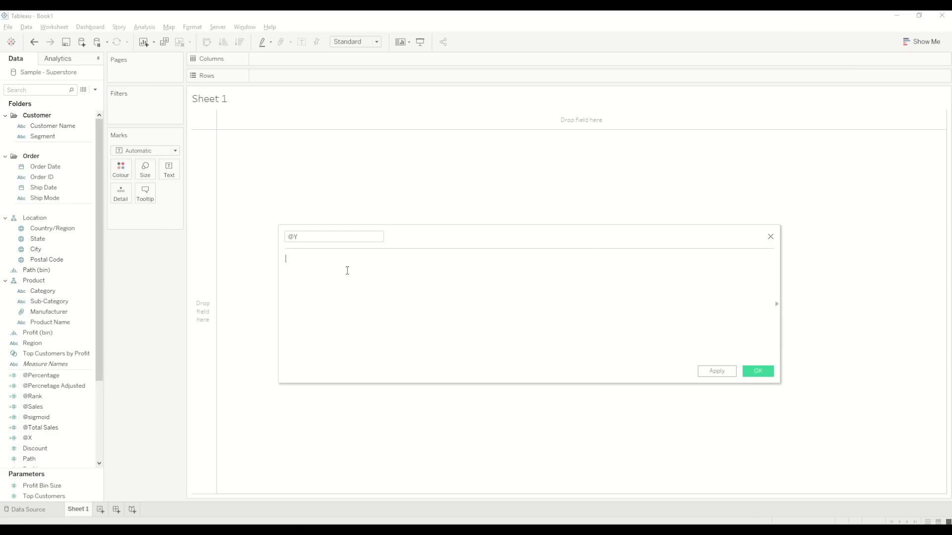
{"action": "type", "text": "@si"}
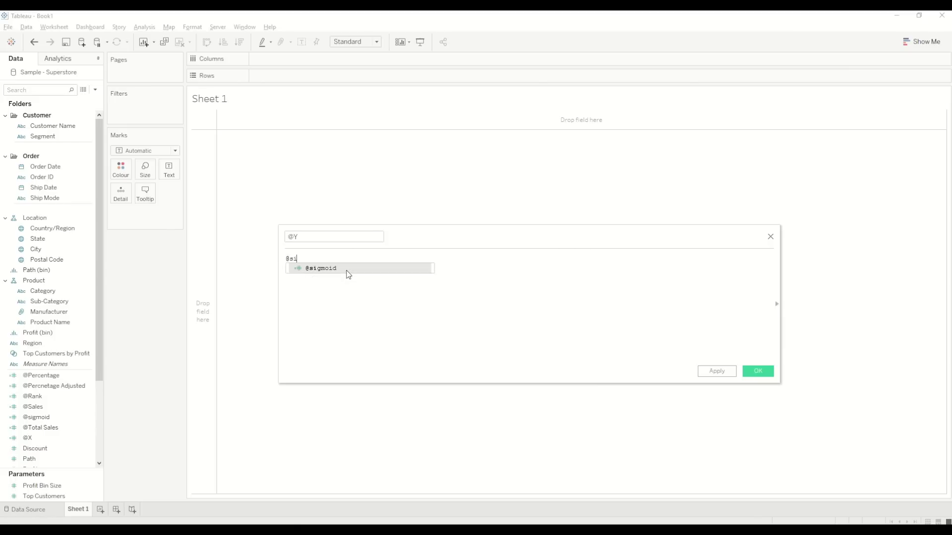
{"action": "double_click", "coordinate": [348, 274]}
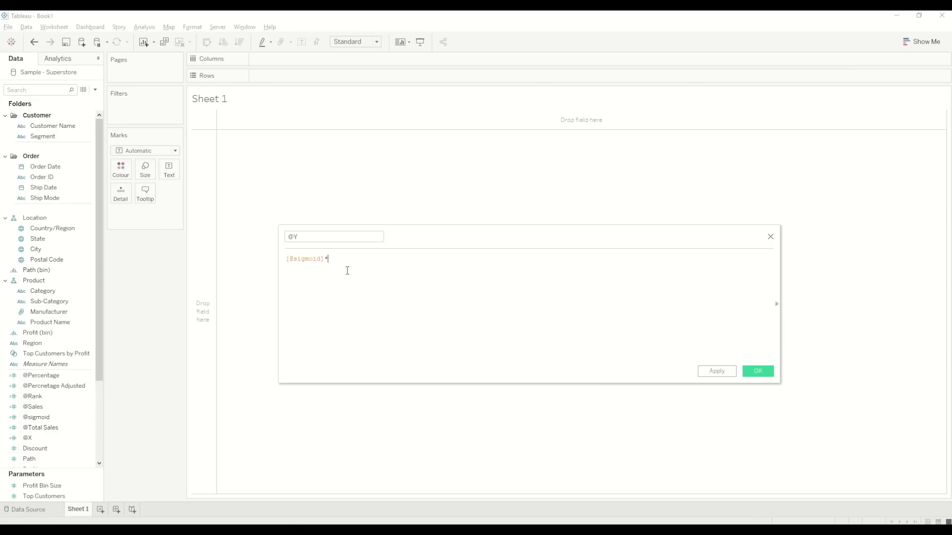
{"action": "type", "text": "*@r"}
{"action": "double_click", "coordinate": [348, 272]}
{"action": "type", "text": "([@Rank]"}
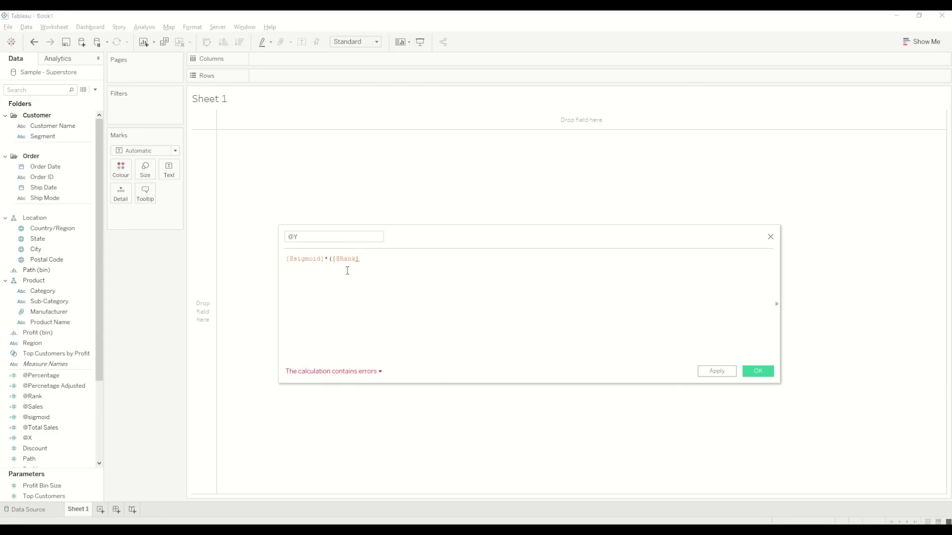
{"action": "type", "text": "-(wins"}
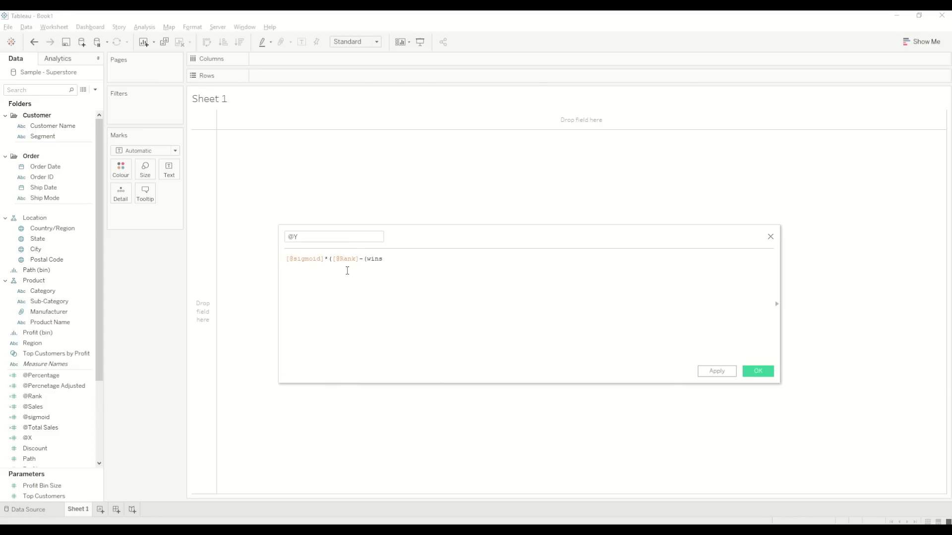
{"action": "key", "text": "BackSpace"}
{"action": "type", "text": "d"}
{"action": "key", "text": "Down"}
{"action": "key", "text": "Down"}
{"action": "key", "text": "Down"}
{"action": "key", "text": "Down"}
{"action": "key", "text": "Up"}
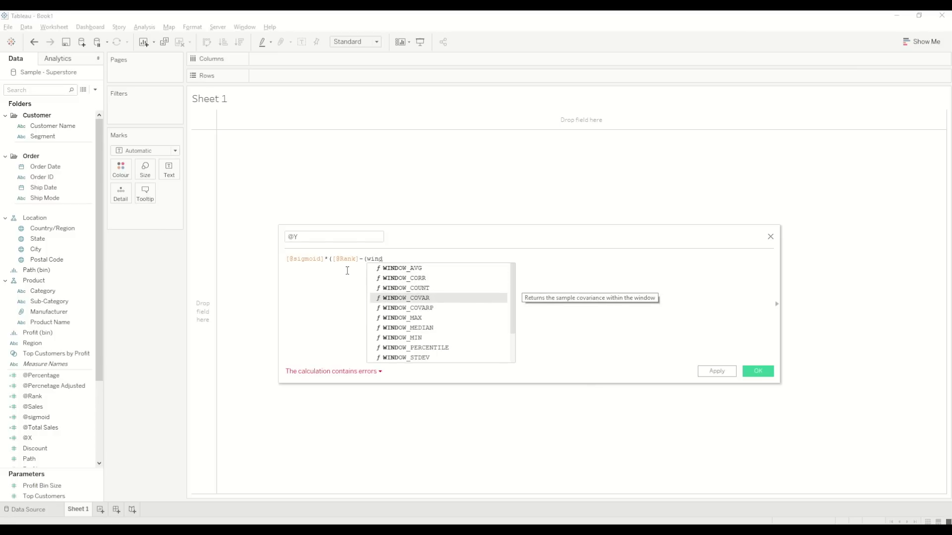
{"action": "key", "text": "Down"}
{"action": "key", "text": "Down"}
{"action": "key", "text": "Return"}
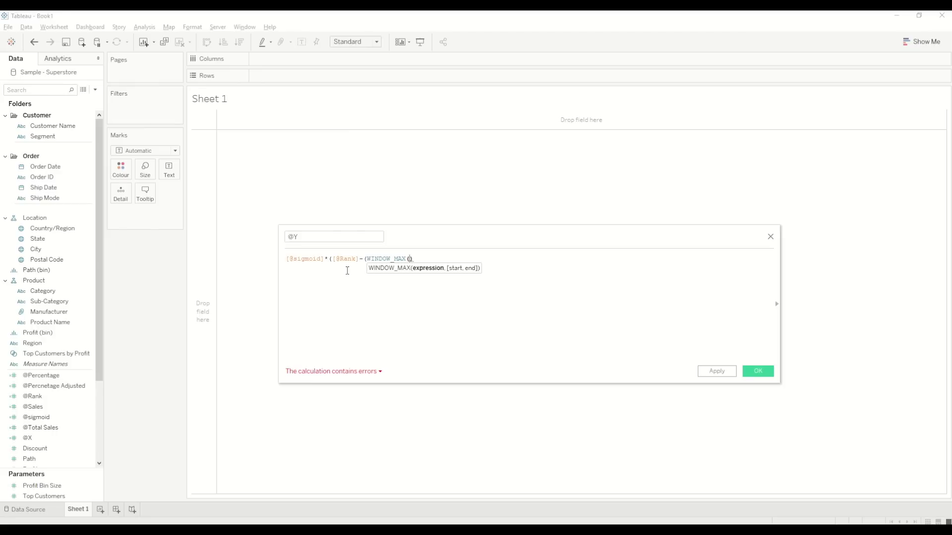
{"action": "type", "text": "@rank"}
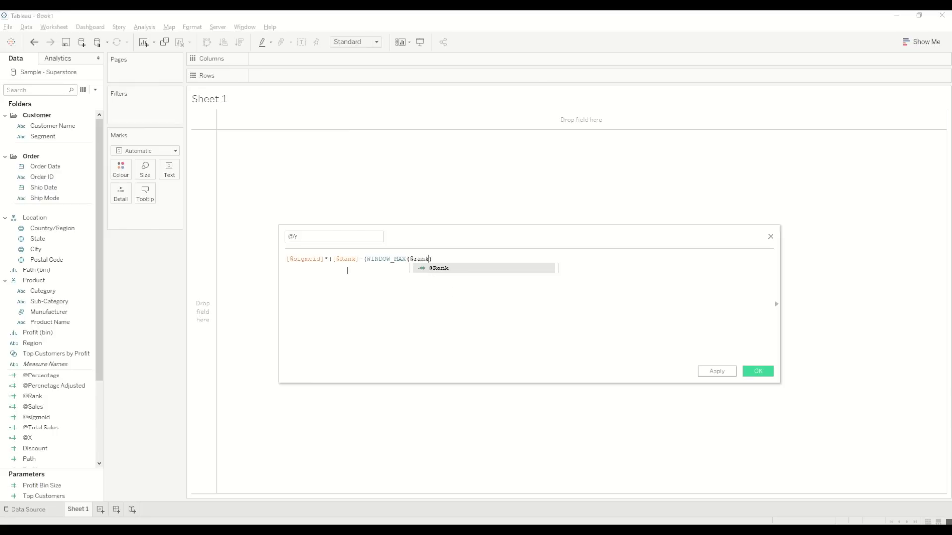
{"action": "key", "text": "Return"}
{"action": "type", "text": ","}
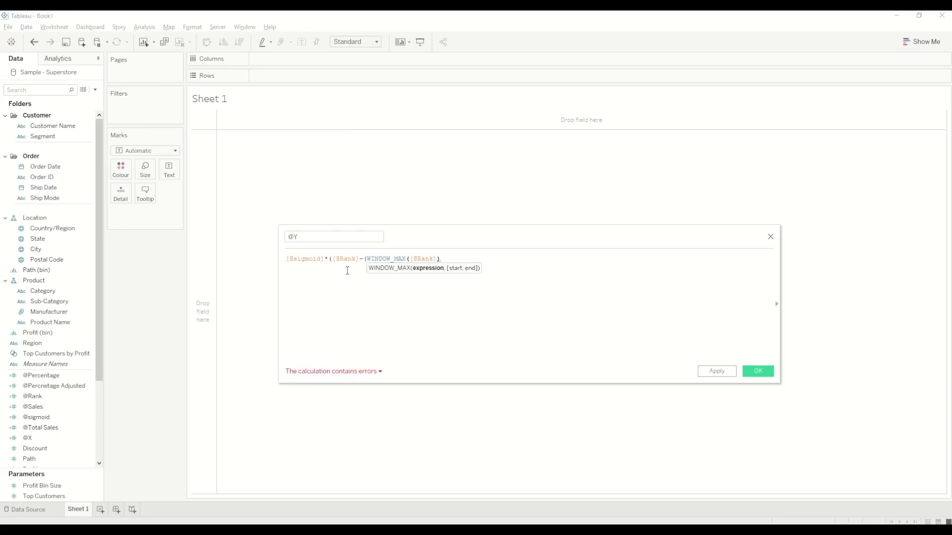
{"action": "key", "text": "BackSpace"}
{"action": "type", "text": "+1"}
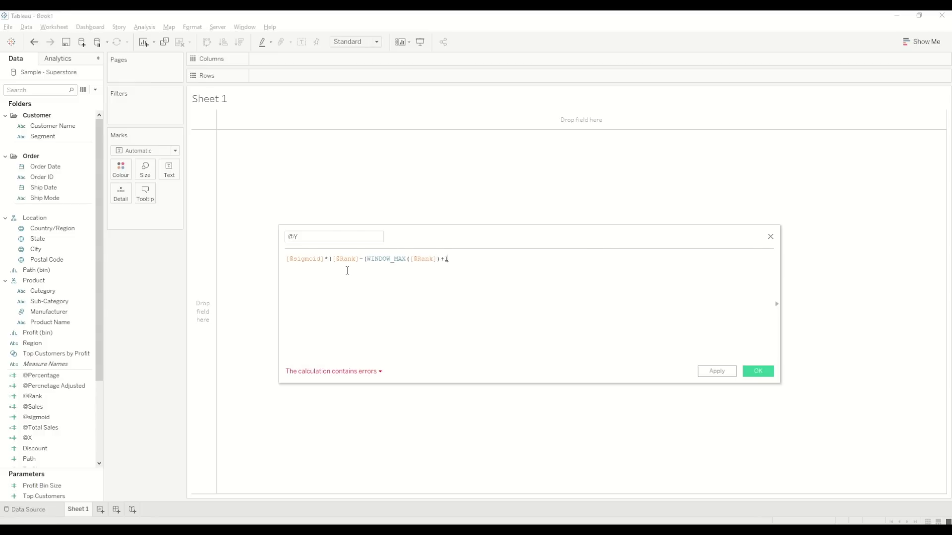
{"action": "type", "text": ")"}
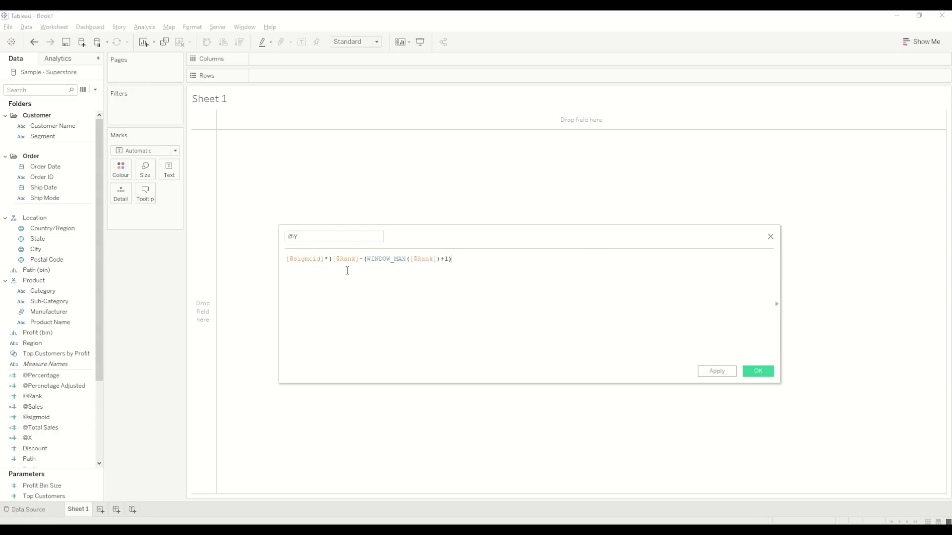
Finish the @Y formula with /2)/100 and save the calculated field.
{"action": "type", "text": ","}
{"action": "type", "text": "/"}
{"action": "type", "text": "2"}
{"action": "type", "text": ")"}
{"action": "type", "text": "/100"}
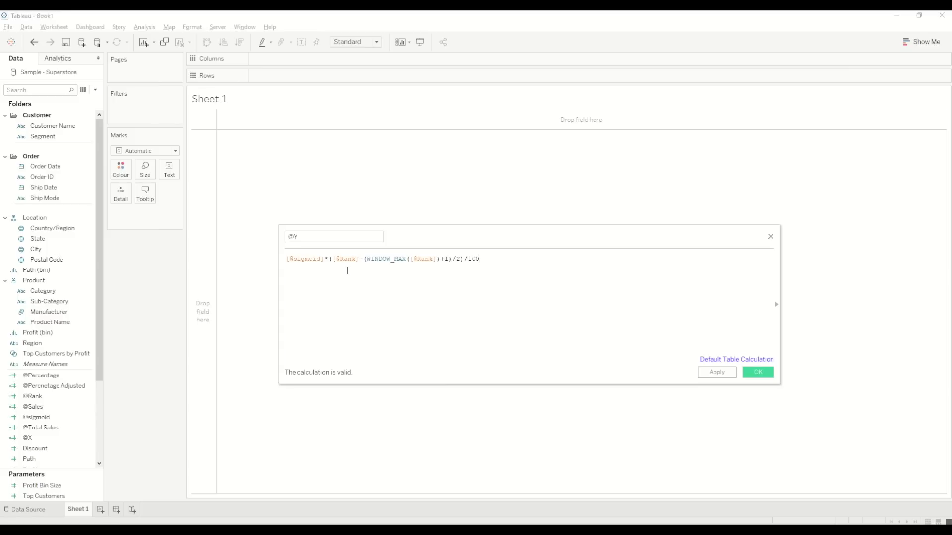
{"action": "left_click", "coordinate": [758, 373]}
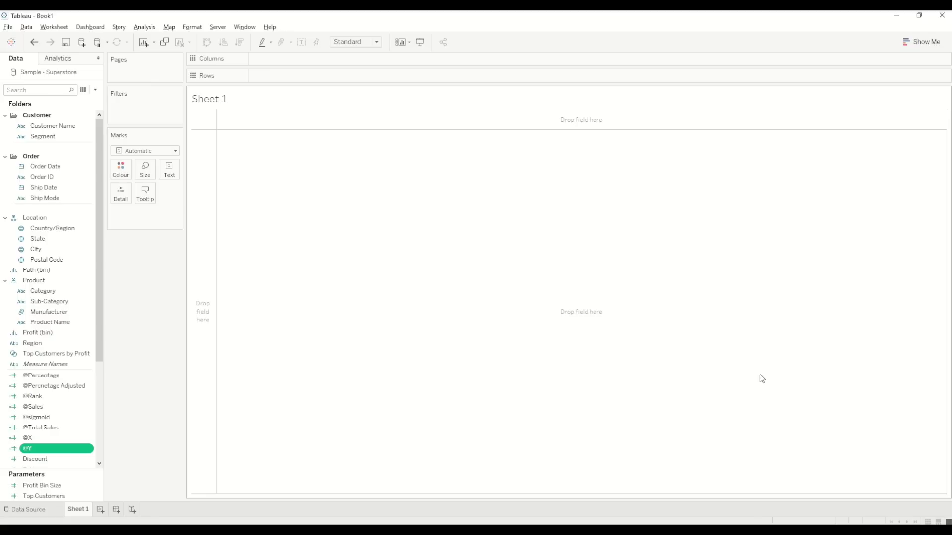
{"action": "left_click", "coordinate": [95, 90]}
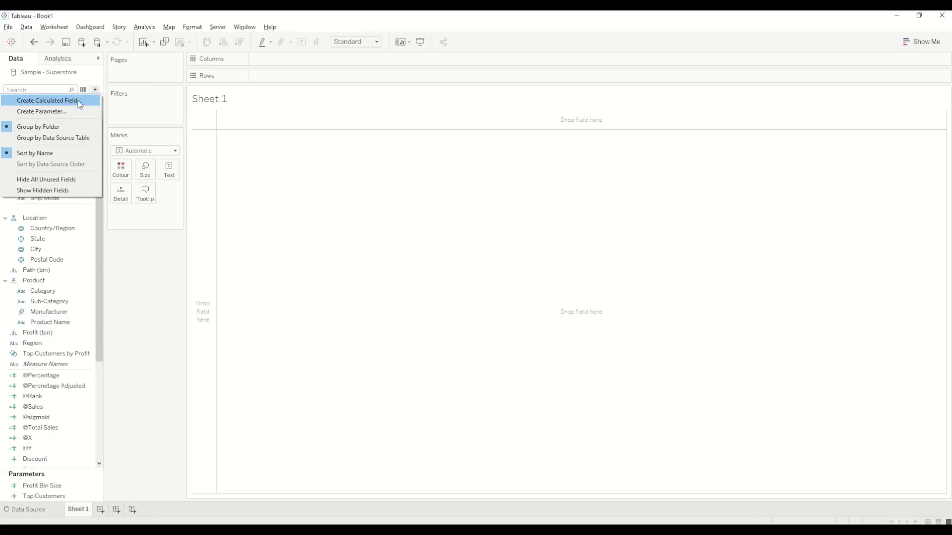
{"action": "left_click", "coordinate": [79, 102]}
{"action": "type", "text": "@size"}
{"action": "key", "text": "Tab"}
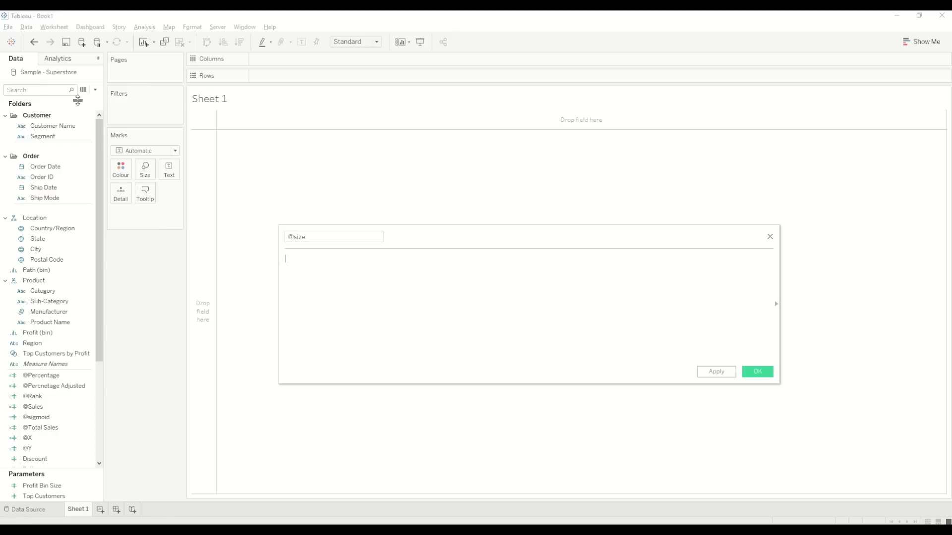
{"action": "type", "text": "If @x"}
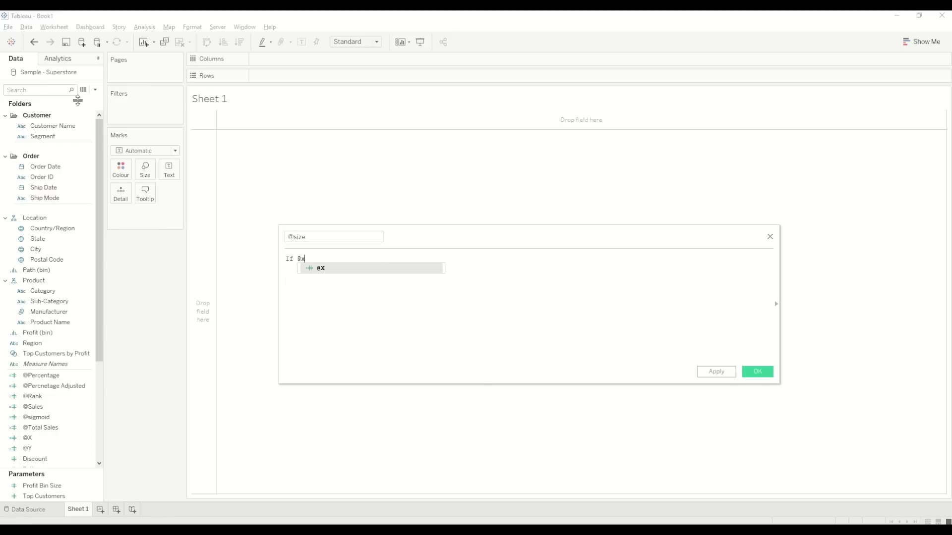
{"action": "key", "text": "Return"}
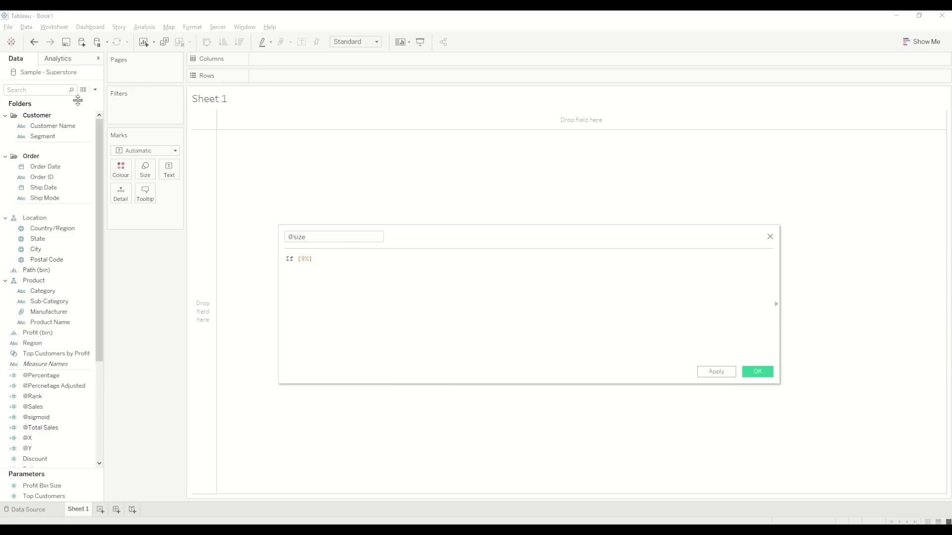
{"action": "type", "text": ">=6 and "}
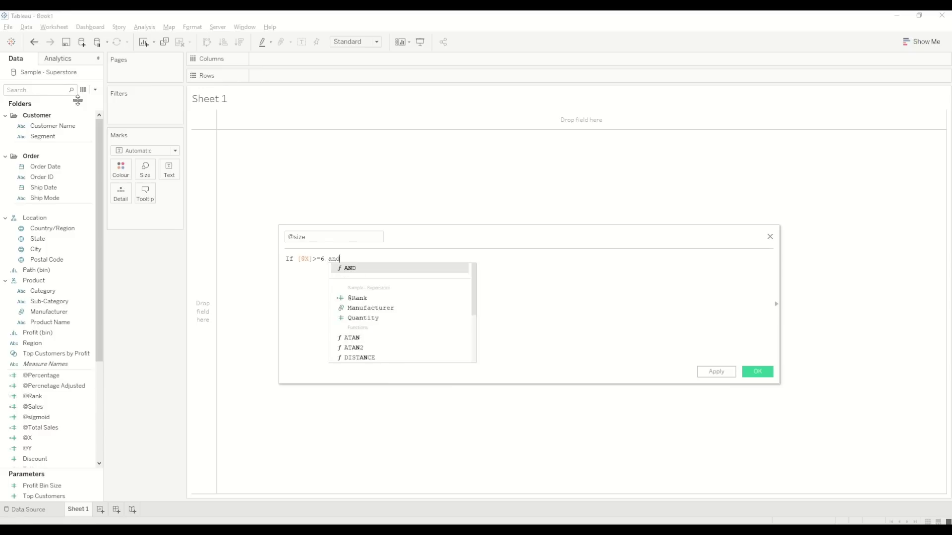
{"action": "type", "text": "@x"}
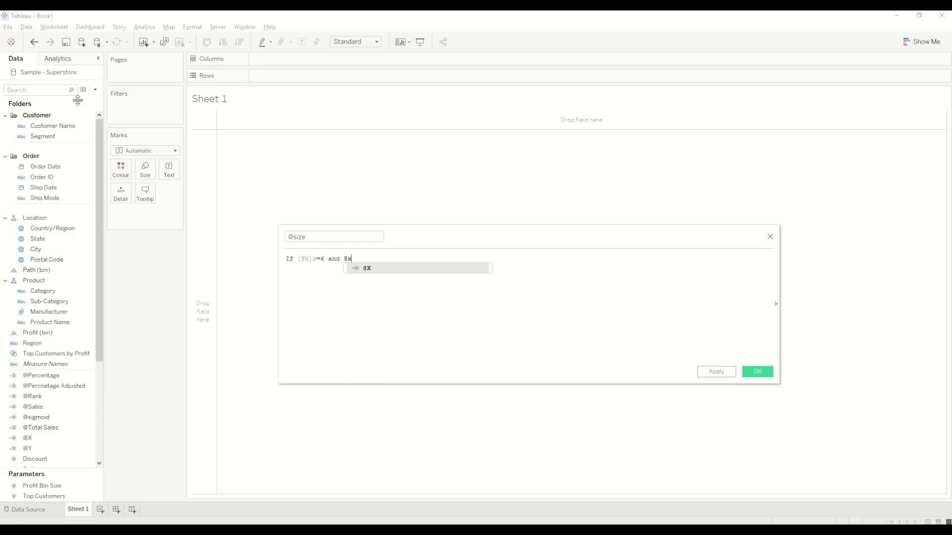
{"action": "key", "text": "Return"}
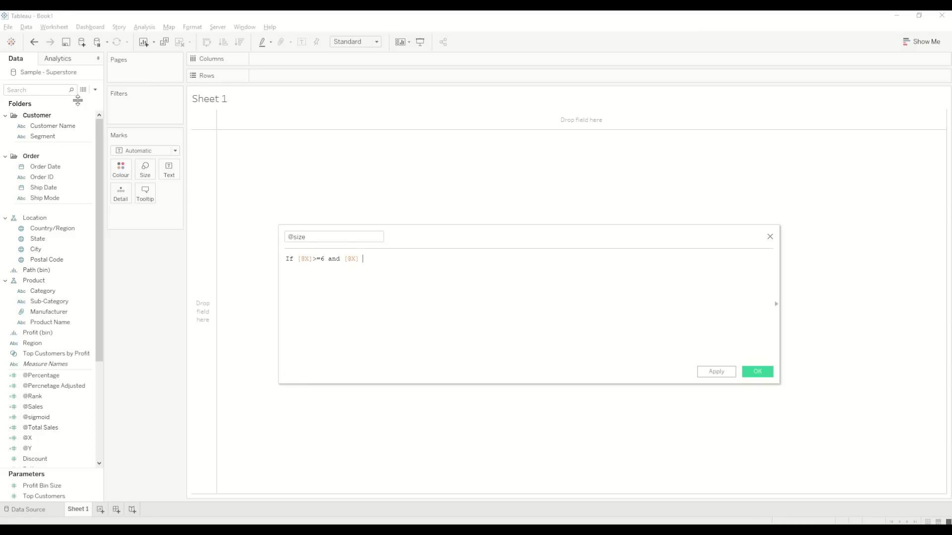
{"action": "type", "text": "<= 6+(10*@per"}
{"action": "key", "text": "Down"}
{"action": "key", "text": "Return"}
{"action": "type", "text": ") then "}
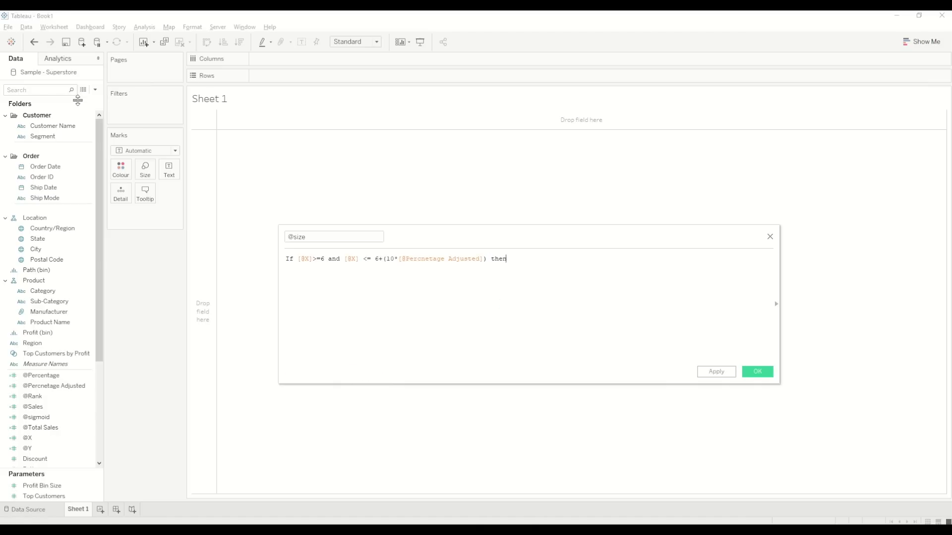
{"action": "type", "text": "1"}
{"action": "key", "text": "Return"}
{"action": "type", "text": "El"}
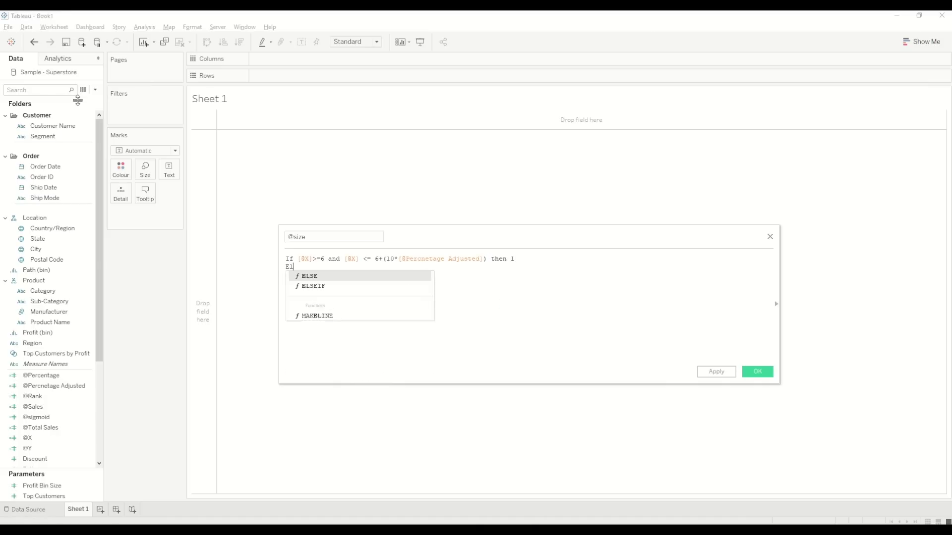
{"action": "type", "text": "se 0 END"}
{"action": "key", "text": "Return"}
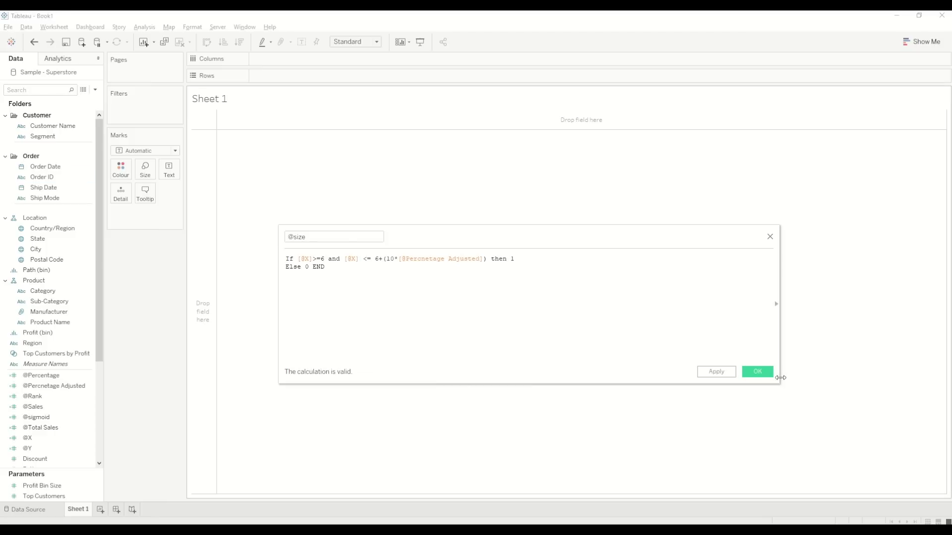
{"action": "left_click", "coordinate": [771, 373]}
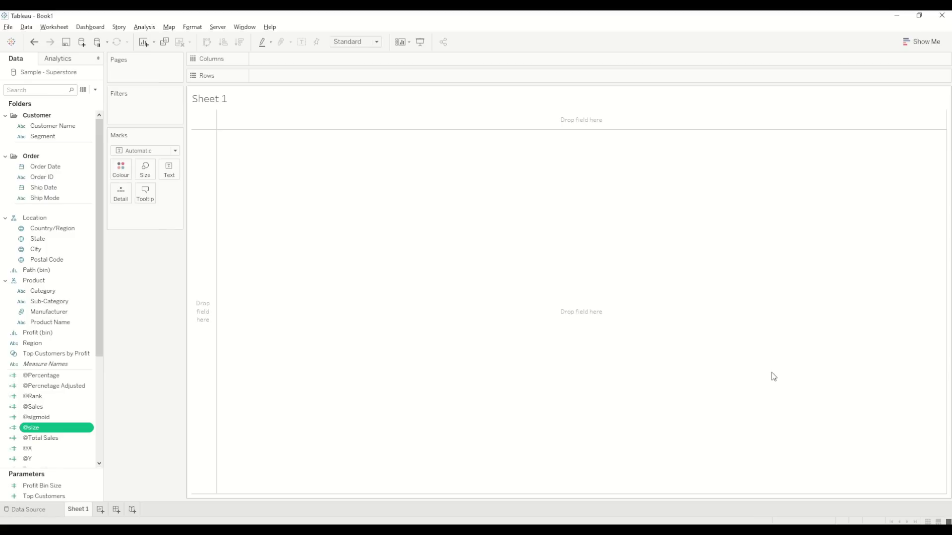
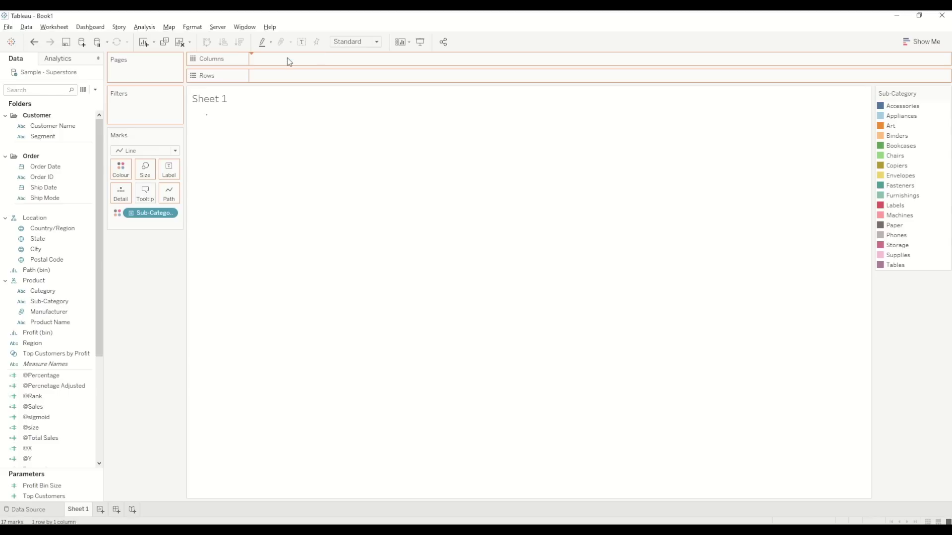
Turn on missing values for Profit (bin) on Columns and move the field to Detail.
{"action": "left_click", "coordinate": [317, 59]}
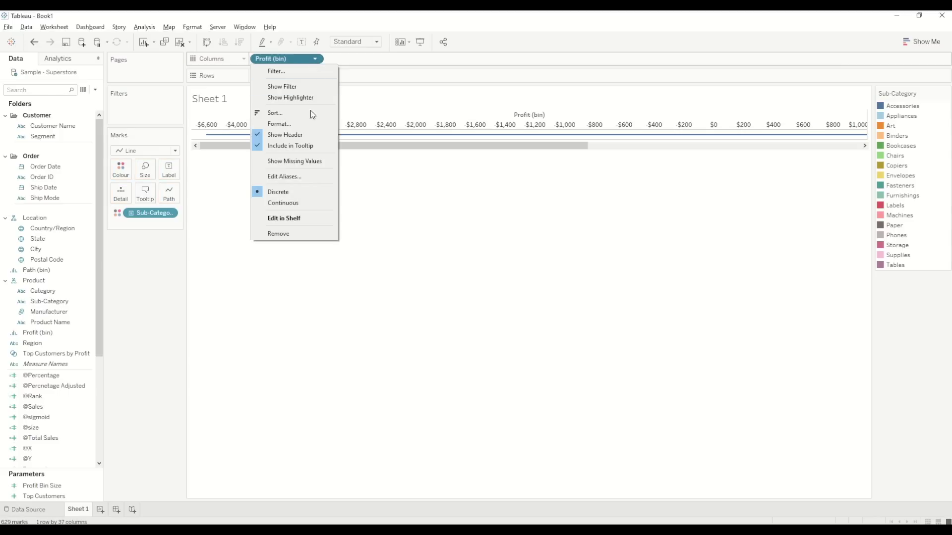
{"action": "left_click", "coordinate": [296, 159]}
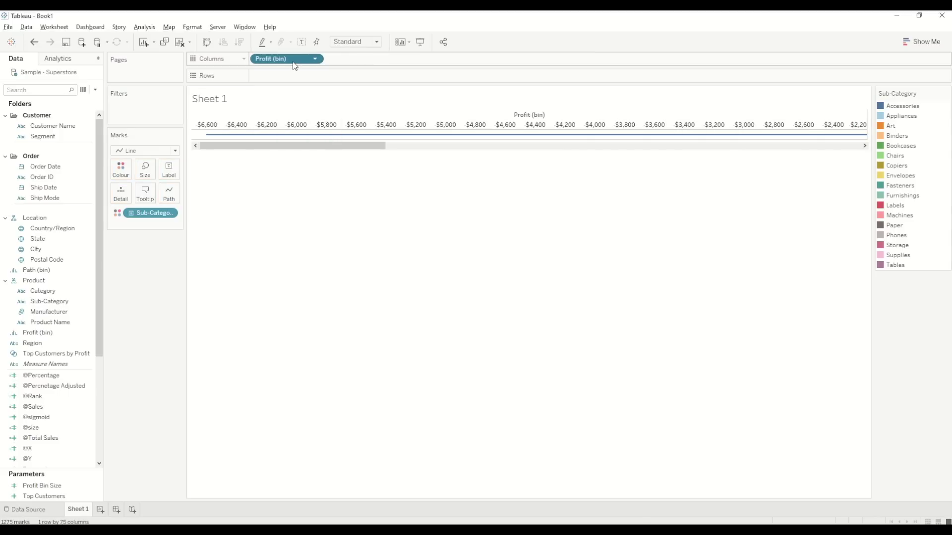
{"action": "left_click_drag", "start_coordinate": [295, 65], "coordinate": [124, 200]}
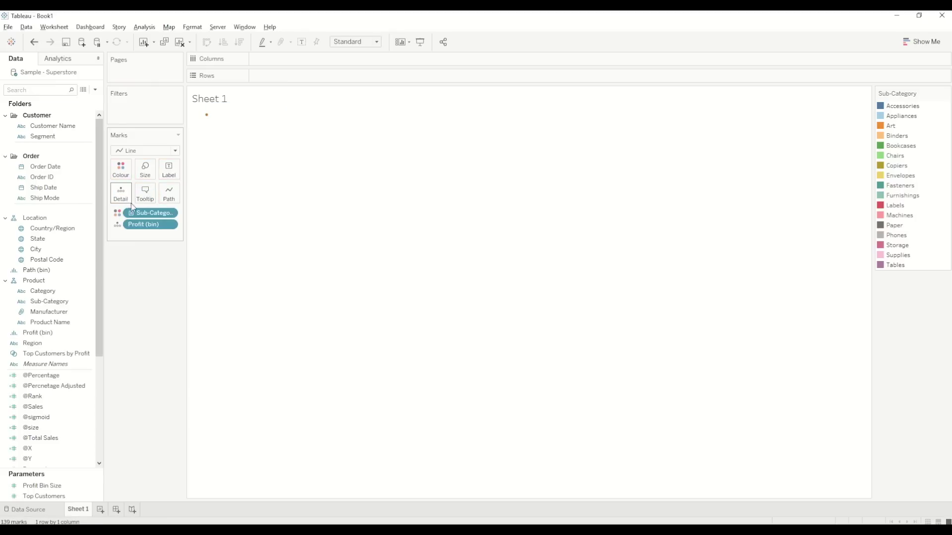
Place @X on Columns and @Y on Rows.
{"action": "left_click_drag", "start_coordinate": [44, 448], "coordinate": [287, 57]}
{"action": "left_click_drag", "start_coordinate": [29, 458], "coordinate": [273, 70]}
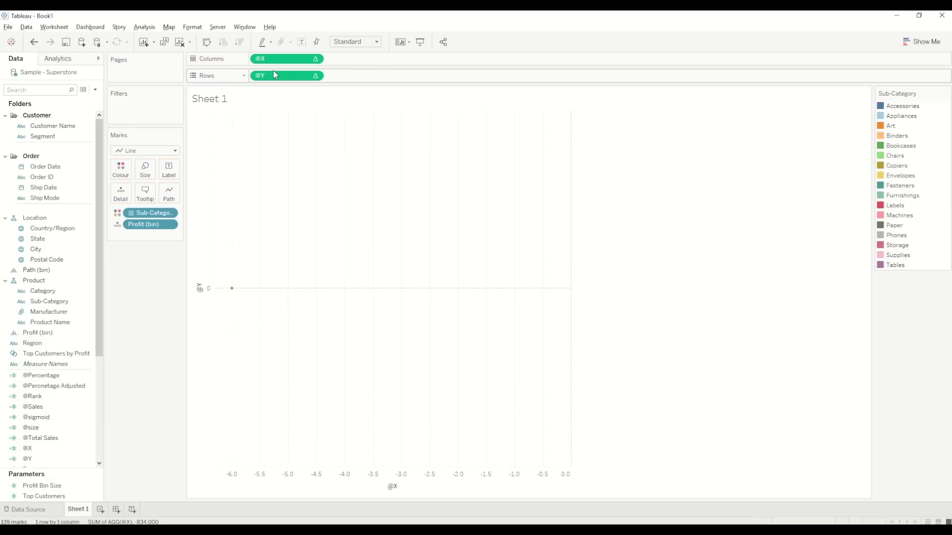
Remove Profit (bin) from Detail.
{"action": "left_click", "coordinate": [316, 59]}
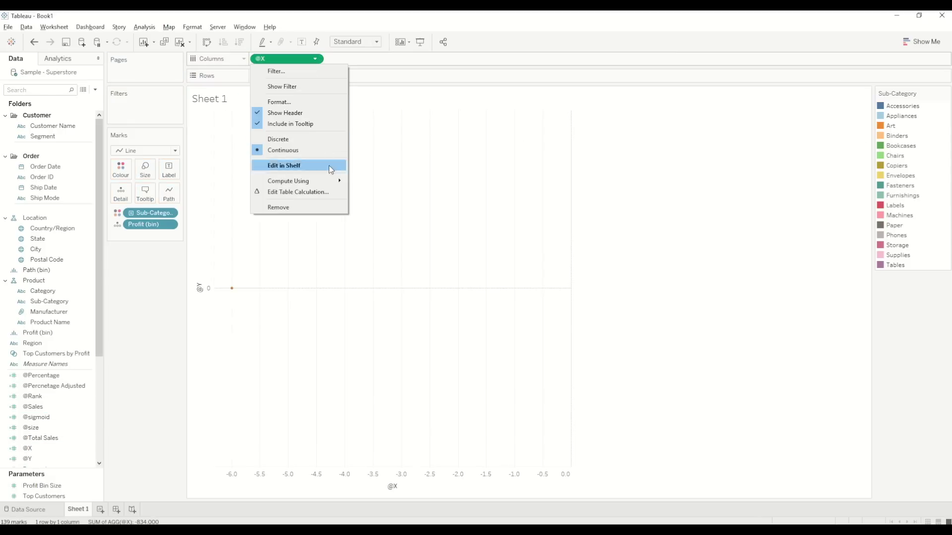
{"action": "mouse_move", "coordinate": [329, 179]}
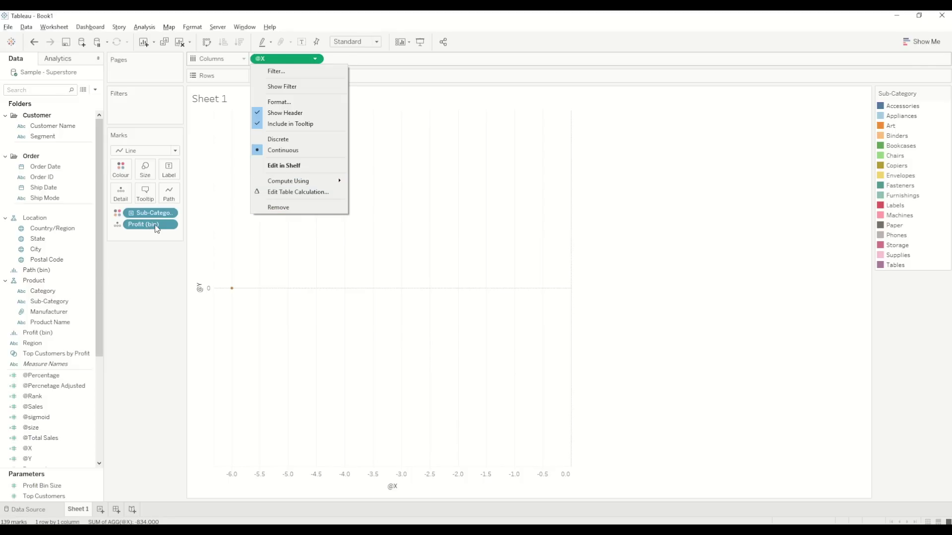
{"action": "left_click", "coordinate": [170, 226]}
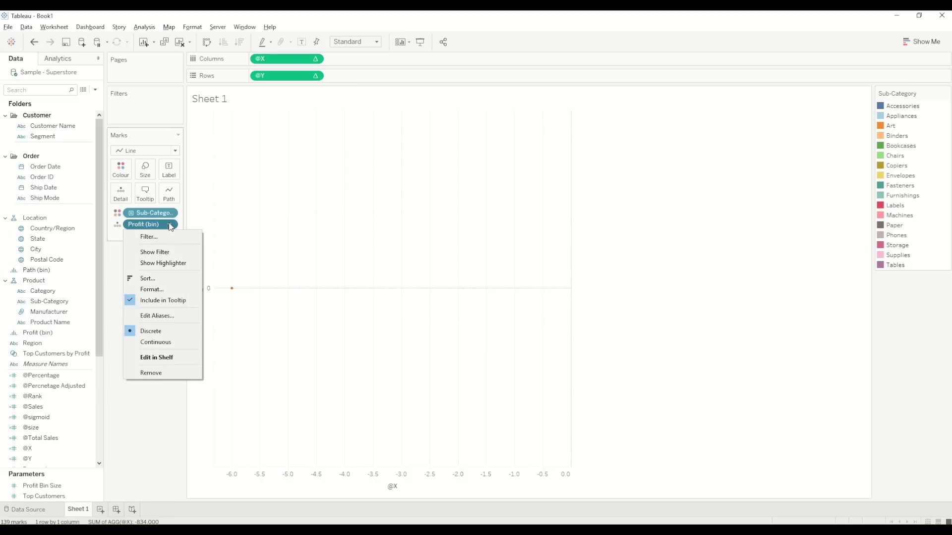
{"action": "left_click", "coordinate": [168, 372]}
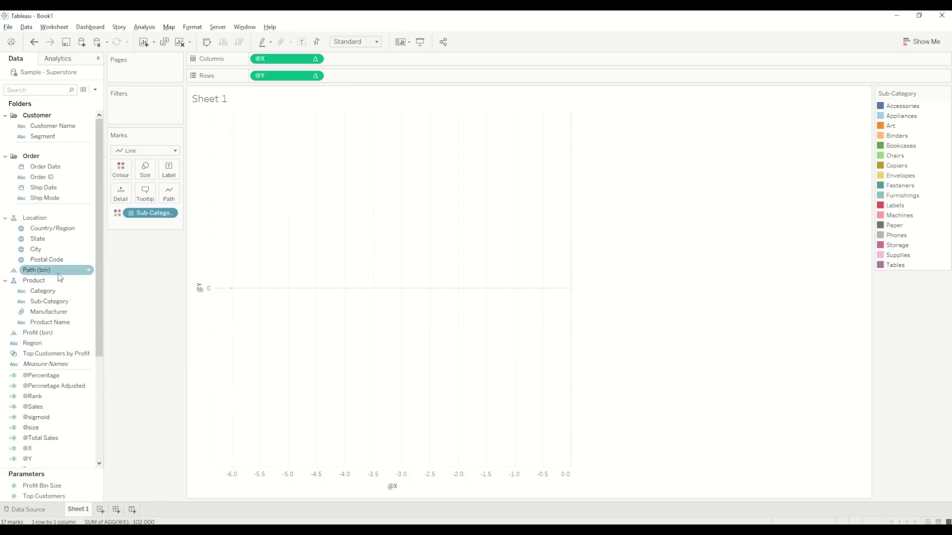
Add Path (bin) to Columns, check that its missing values are shown, and move it to Detail.
{"action": "left_click_drag", "start_coordinate": [50, 276], "coordinate": [267, 60]}
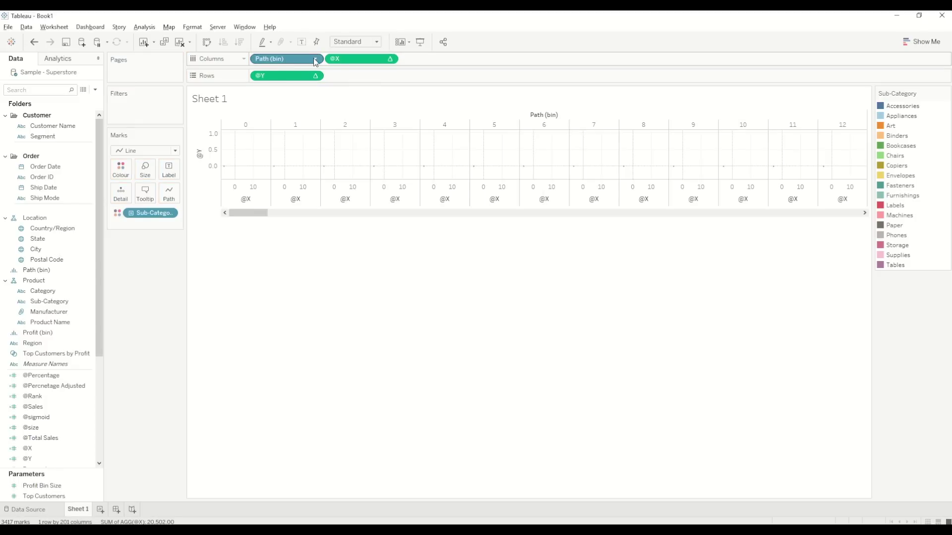
{"action": "left_click", "coordinate": [315, 58]}
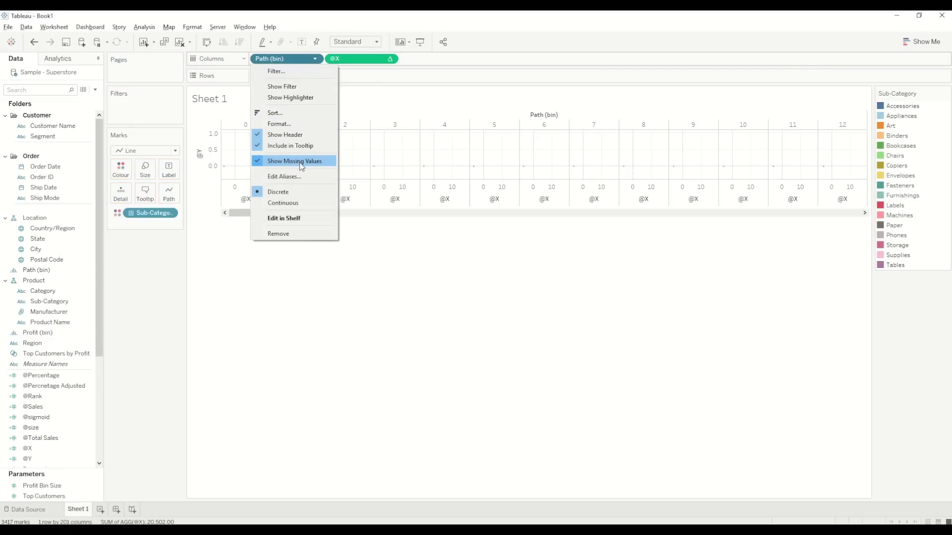
{"action": "left_click", "coordinate": [292, 61]}
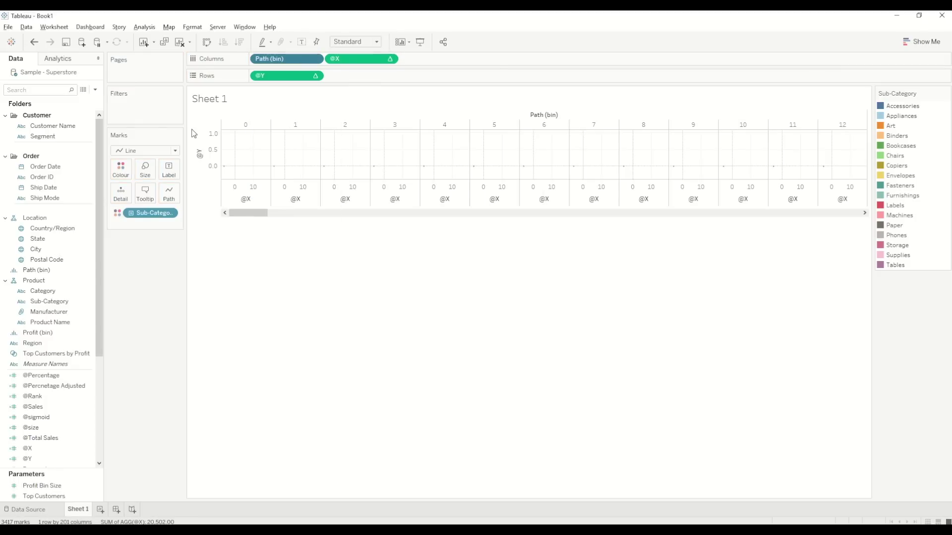
{"action": "left_click_drag", "start_coordinate": [281, 60], "coordinate": [121, 193]}
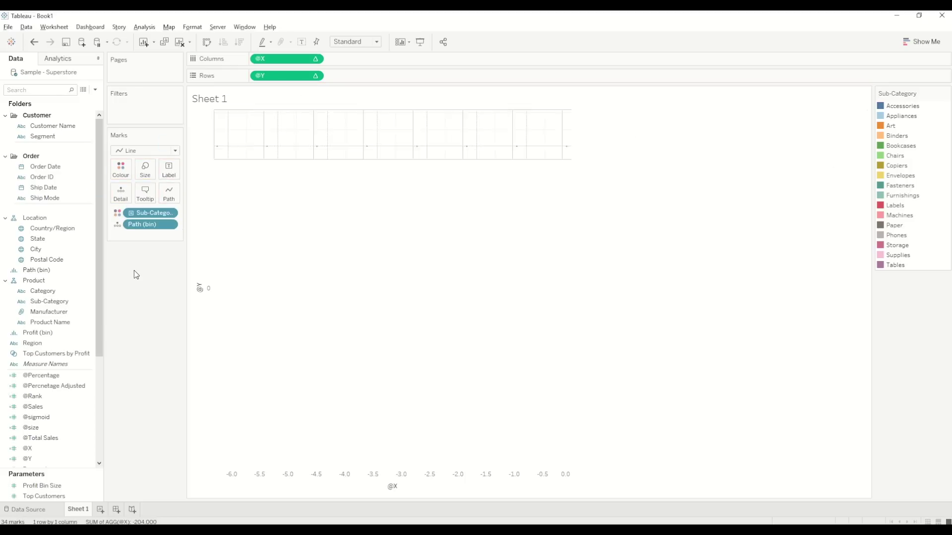
Compute both @X and @Y using Path (bin).
{"action": "left_click", "coordinate": [316, 60]}
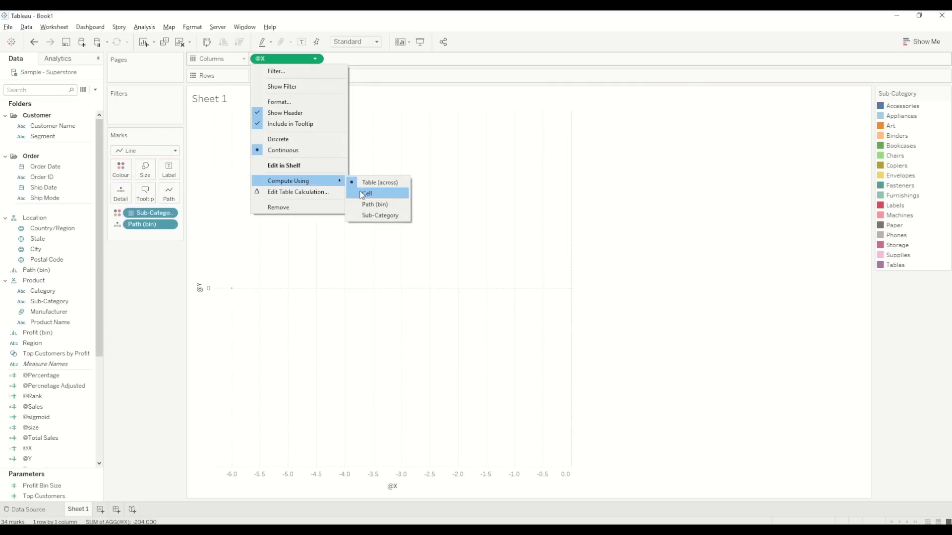
{"action": "left_click", "coordinate": [366, 194]}
{"action": "left_click", "coordinate": [315, 76]}
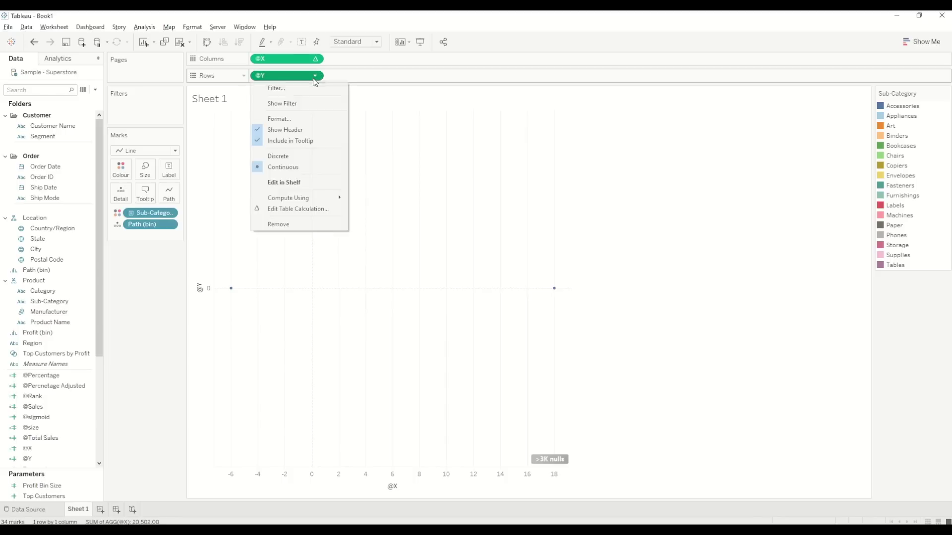
{"action": "mouse_move", "coordinate": [347, 202]}
{"action": "left_click", "coordinate": [379, 221]}
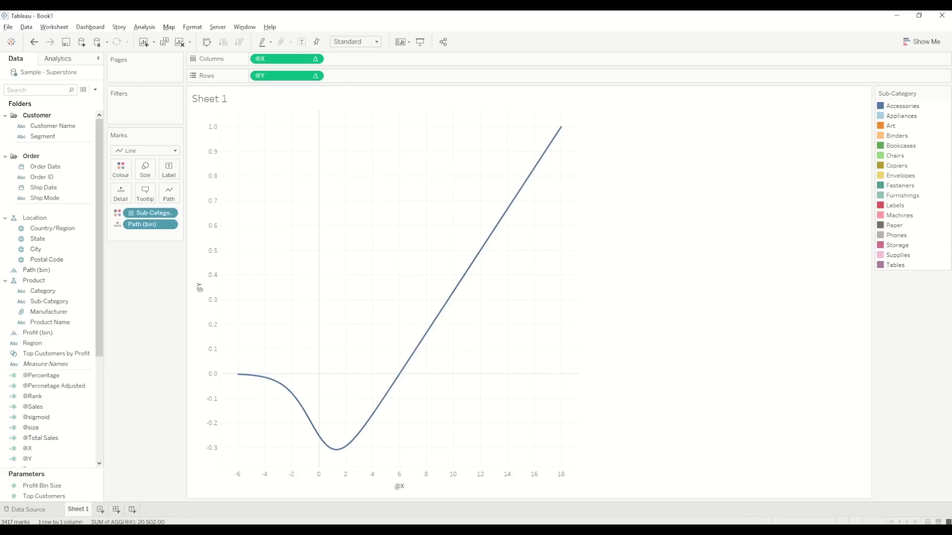
Edit the @Y table calculation so its specific dimensions include only Sub-Category, with Path (bin) excluded.
{"action": "left_click", "coordinate": [316, 78]}
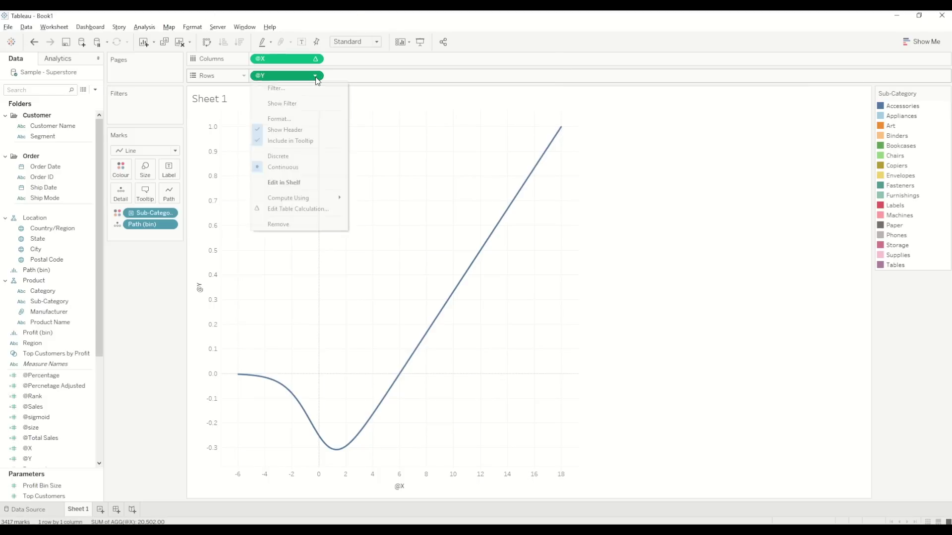
{"action": "left_click", "coordinate": [309, 208]}
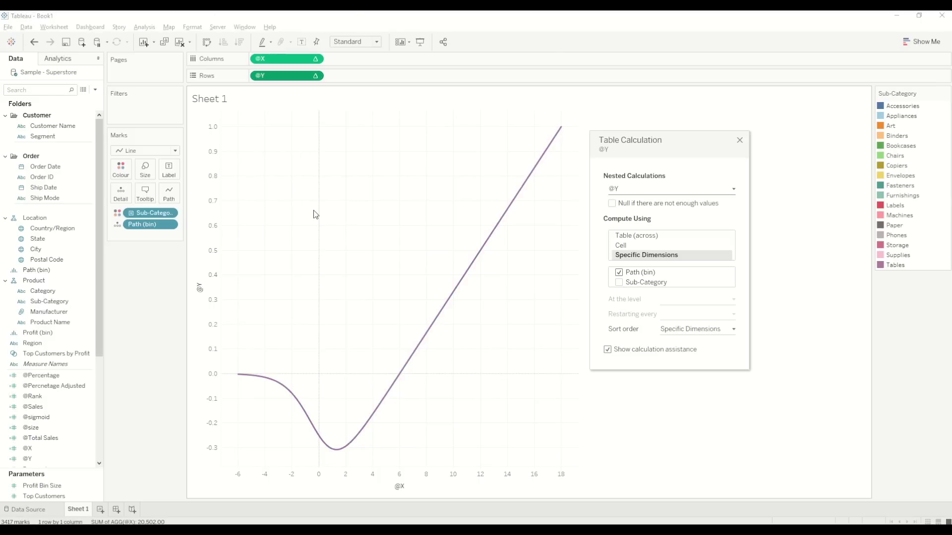
{"action": "left_click_drag", "start_coordinate": [645, 145], "coordinate": [315, 117]}
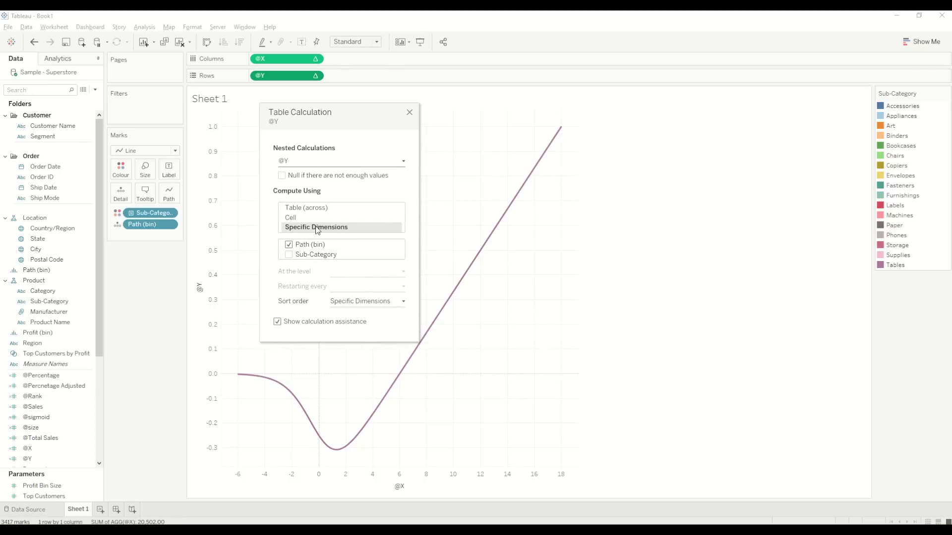
{"action": "left_click", "coordinate": [288, 254]}
{"action": "left_click", "coordinate": [288, 245]}
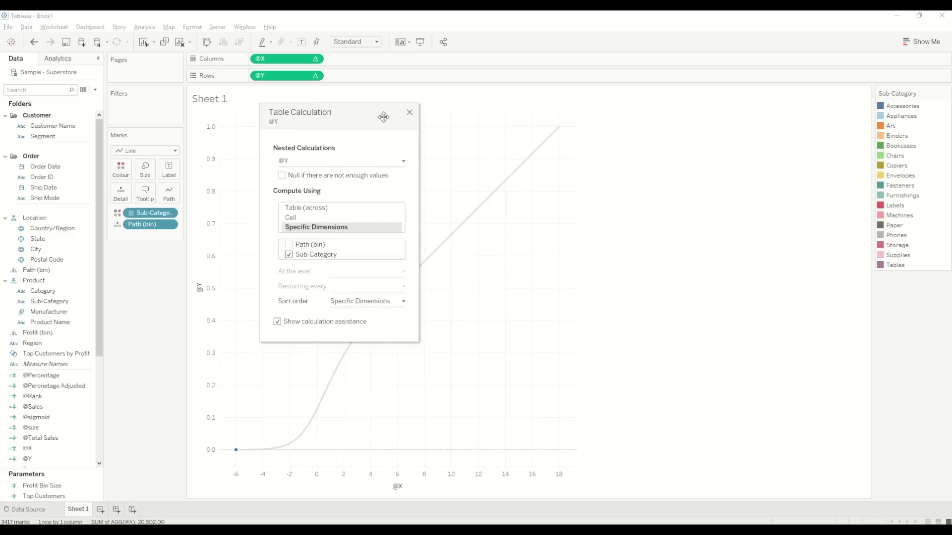
{"action": "left_click", "coordinate": [344, 162]}
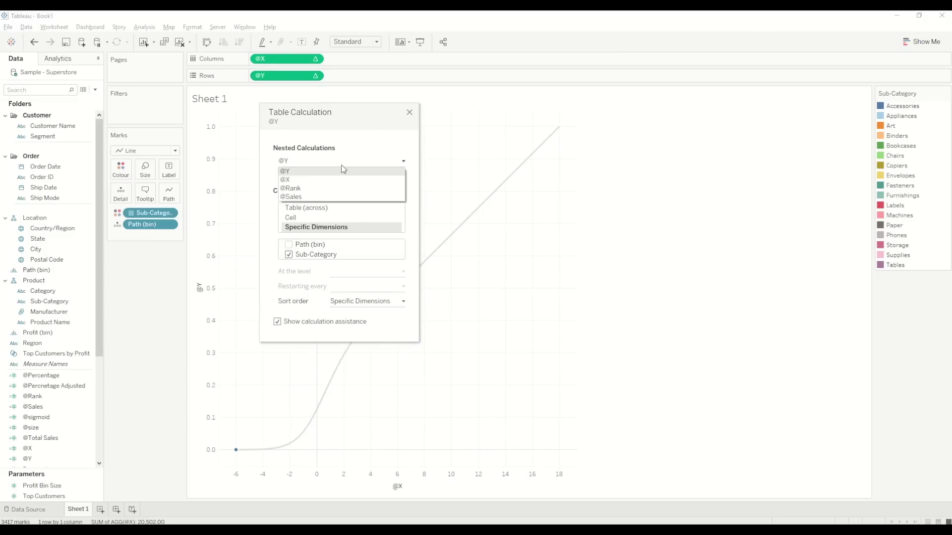
{"action": "left_click", "coordinate": [302, 189]}
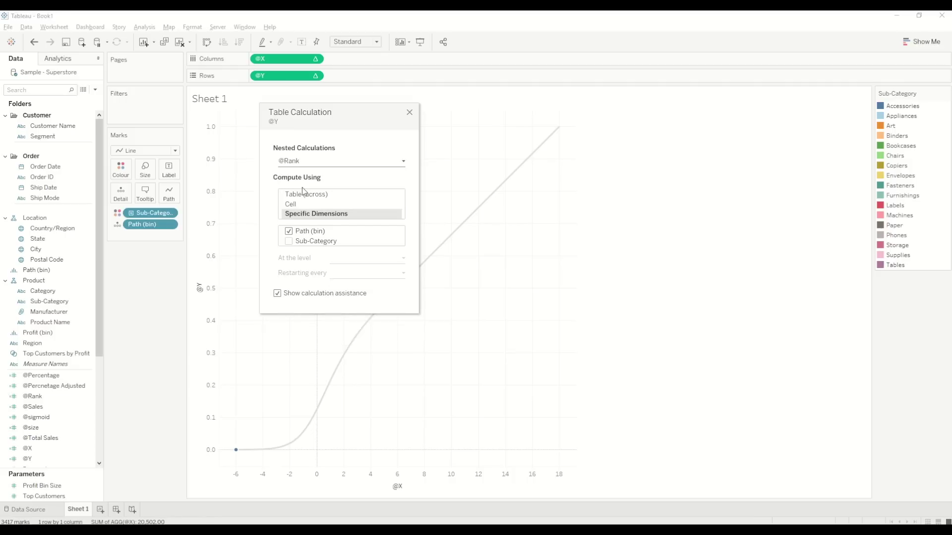
{"action": "left_click", "coordinate": [288, 231]}
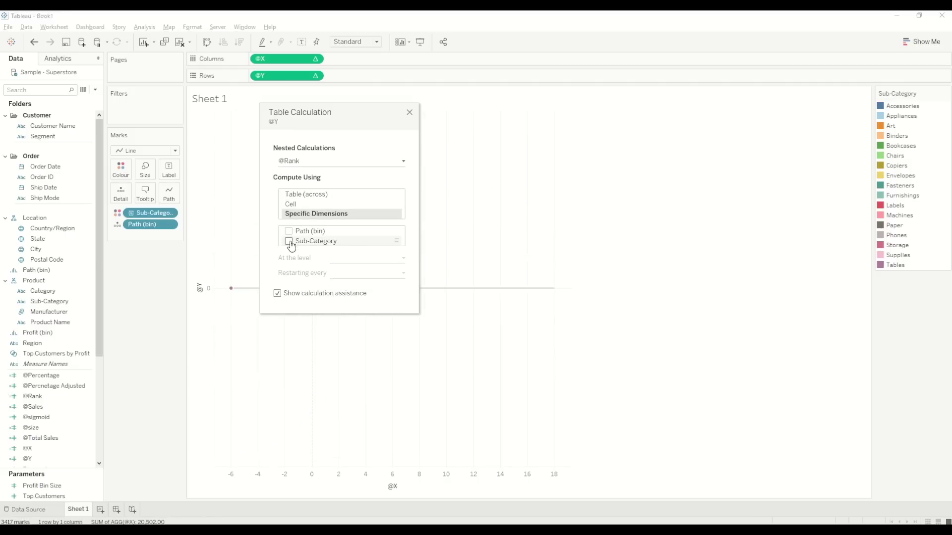
{"action": "left_click", "coordinate": [288, 240]}
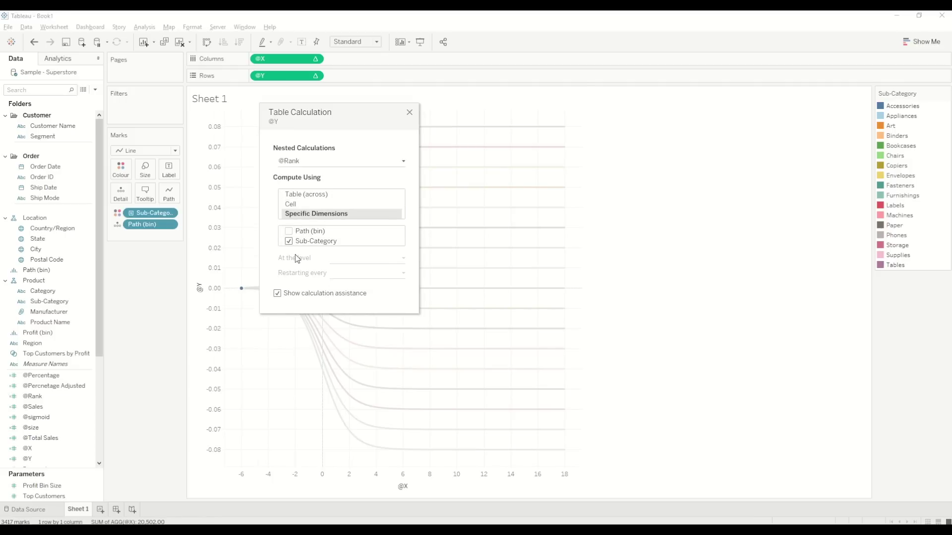
{"action": "left_click", "coordinate": [410, 113]}
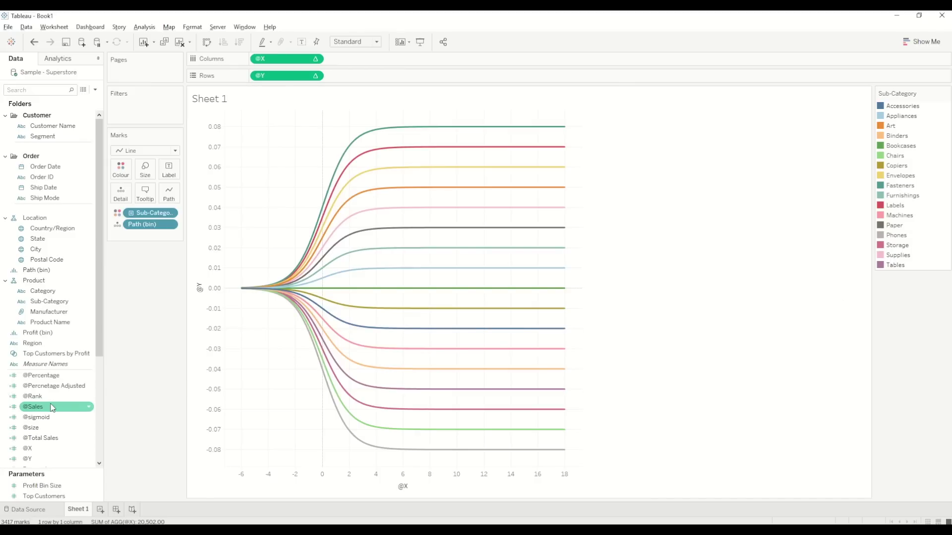
{"action": "left_click_drag", "start_coordinate": [52, 407], "coordinate": [145, 173]}
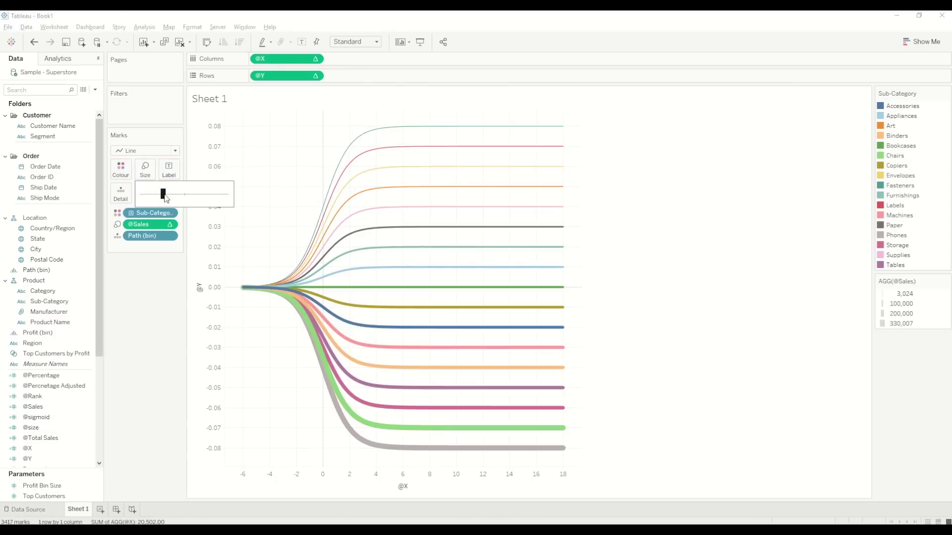
{"action": "mouse_move", "coordinate": [163, 194]}
{"action": "left_mouse_down"}
{"action": "mouse_move", "coordinate": [204, 194]}
{"action": "mouse_move", "coordinate": [172, 198]}
{"action": "left_mouse_up"}
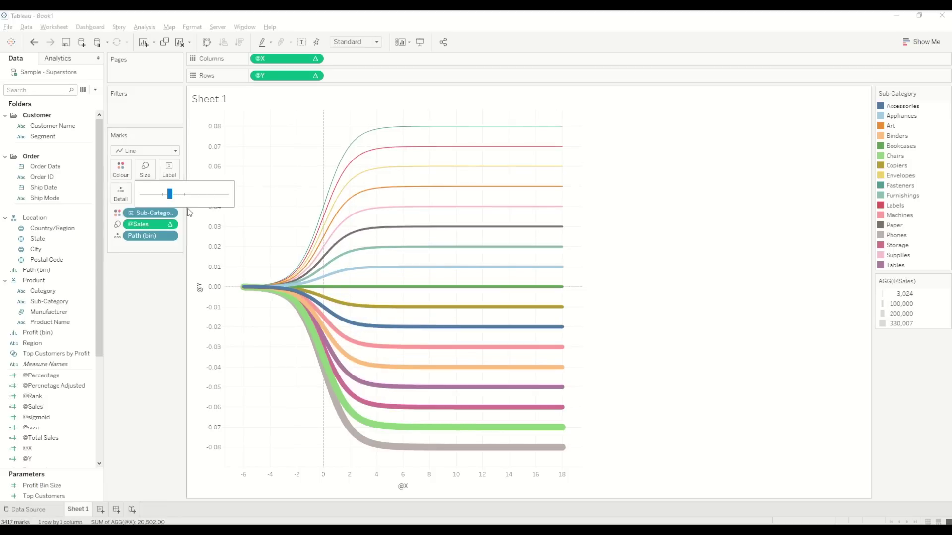
{"action": "mouse_move", "coordinate": [369, 305]}
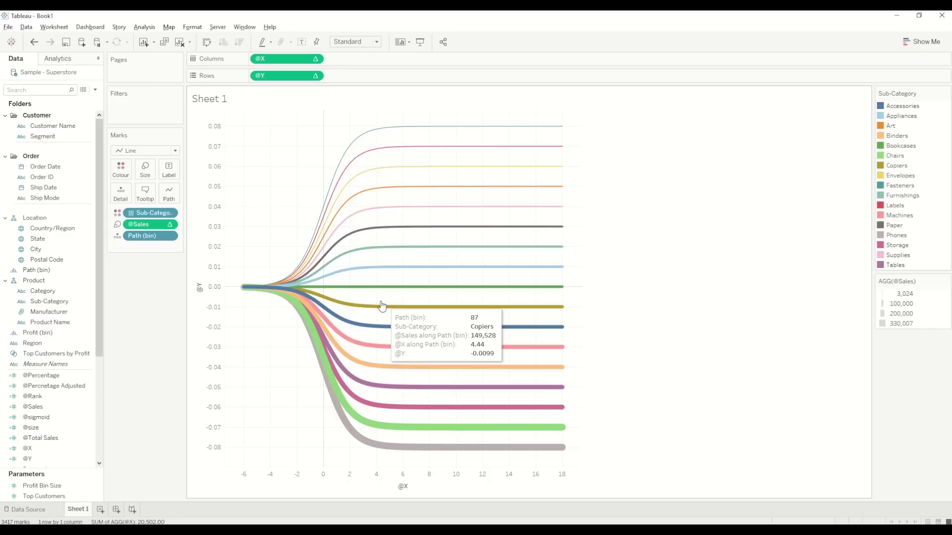
{"action": "left_click", "coordinate": [170, 226]}
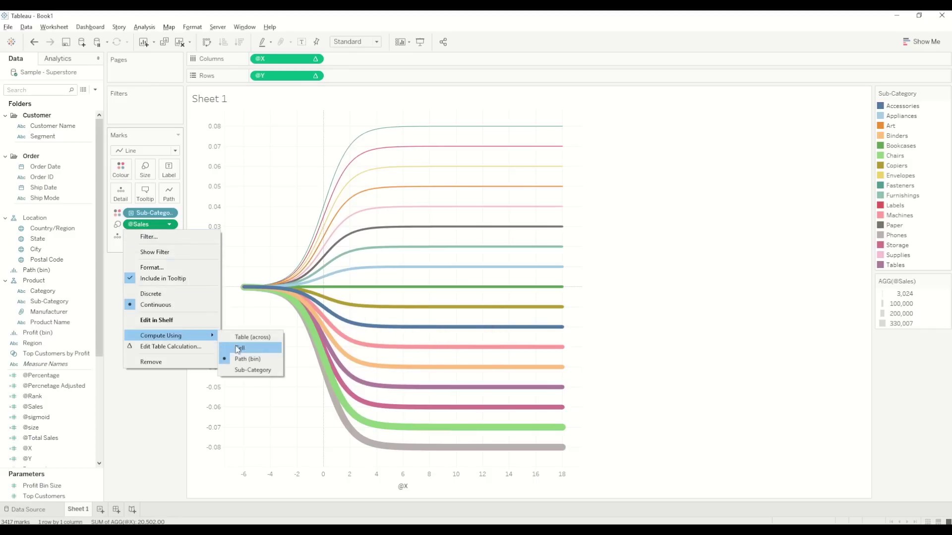
{"action": "left_click", "coordinate": [243, 358]}
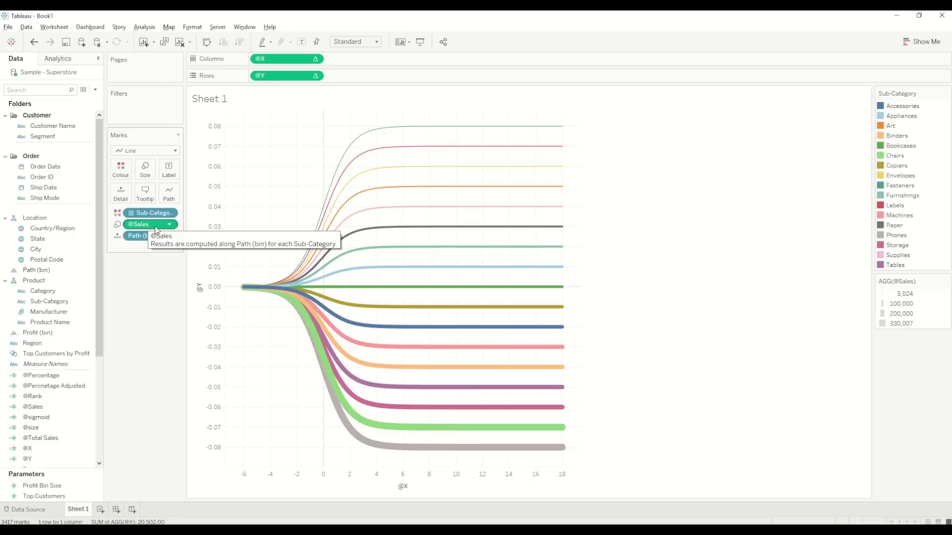
{"action": "left_click_drag", "start_coordinate": [149, 227], "coordinate": [149, 339]}
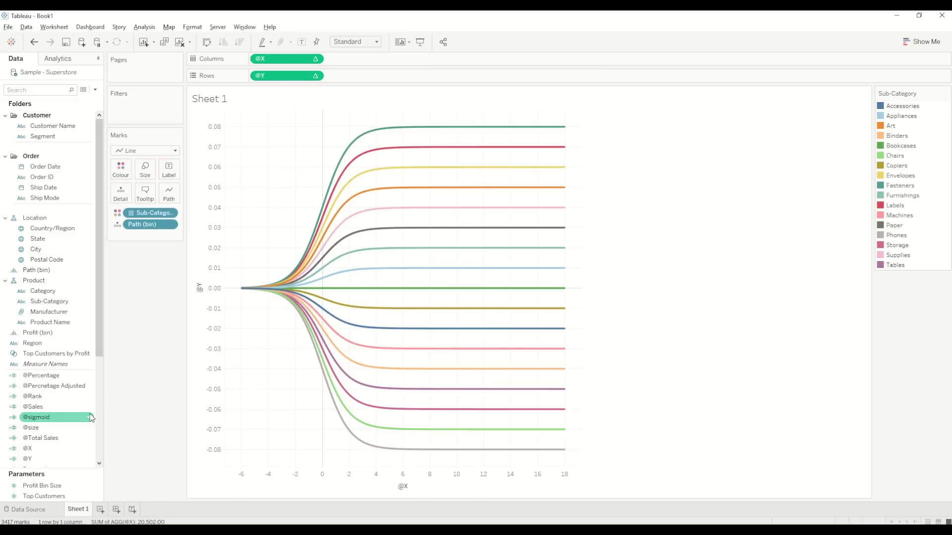
Size the marks by SUM(Sales) and enlarge them so the end-point circles stand out without overlapping.
{"action": "scroll", "coordinate": [48, 309], "scroll_direction": "down", "scroll_amount": 4}
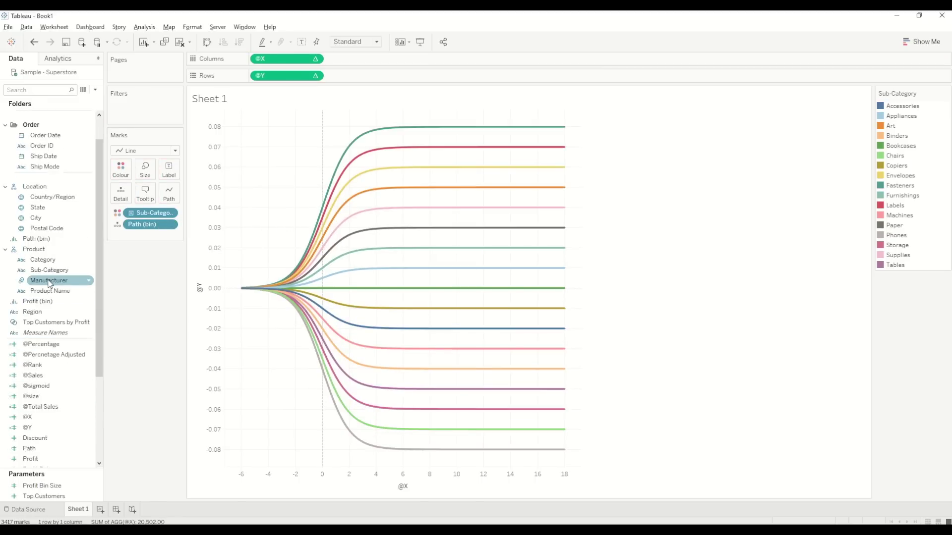
{"action": "left_click_drag", "start_coordinate": [45, 400], "coordinate": [149, 171]}
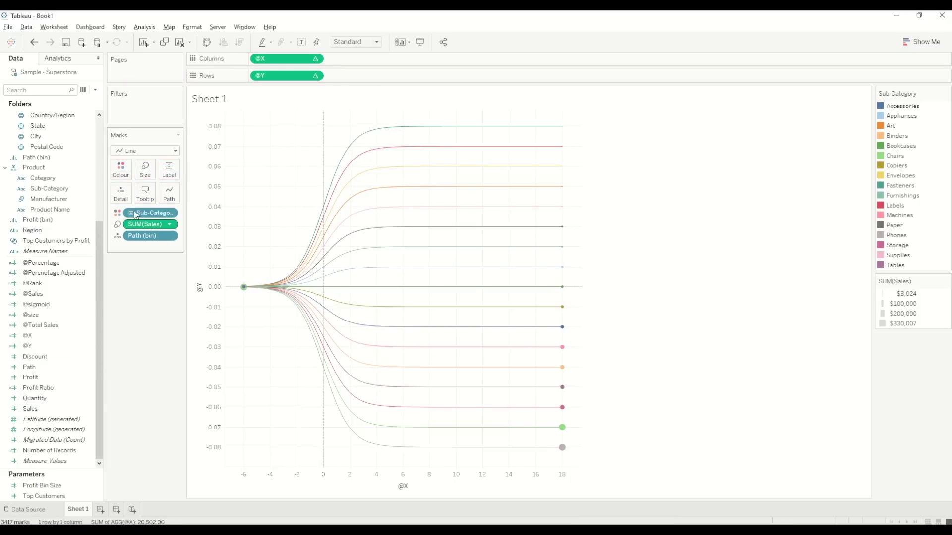
{"action": "left_click", "coordinate": [145, 169]}
{"action": "left_click", "coordinate": [215, 197]}
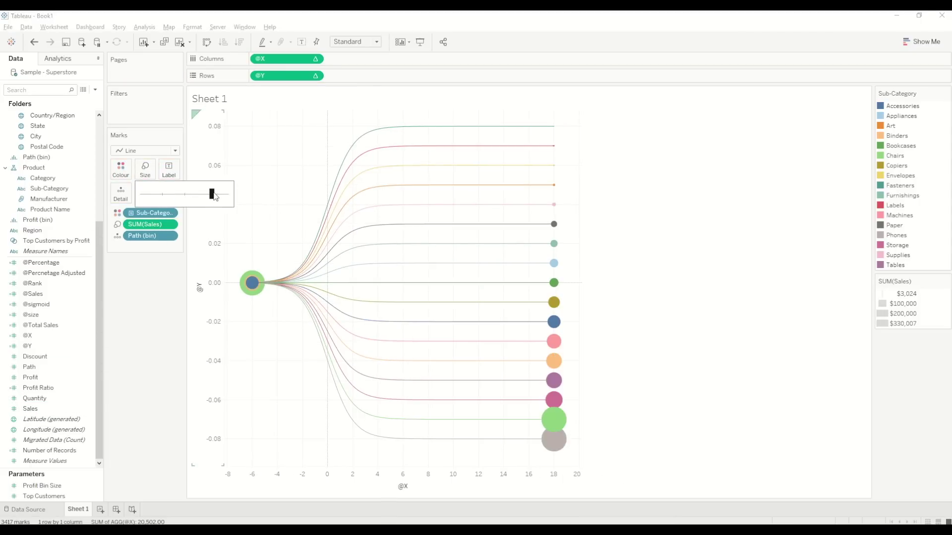
{"action": "left_click_drag", "start_coordinate": [210, 194], "coordinate": [204, 194]}
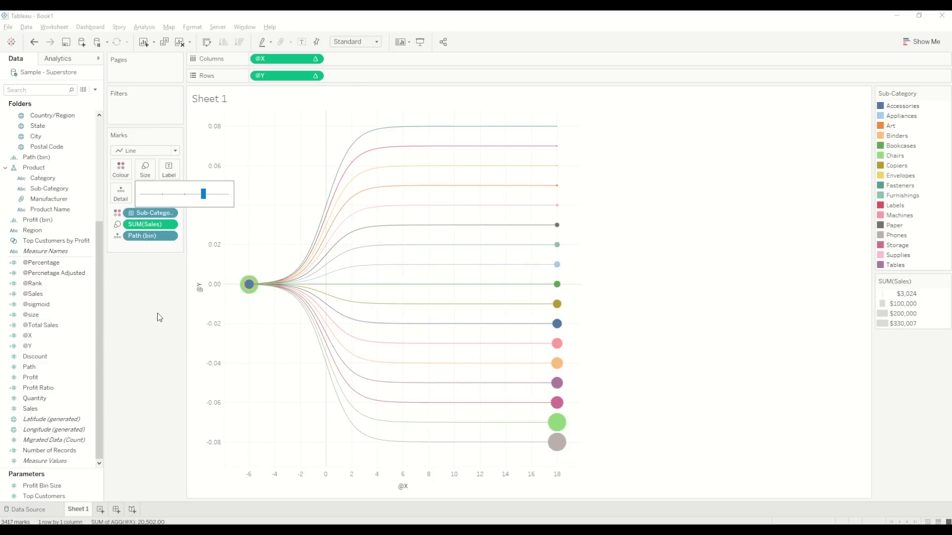
{"action": "left_click", "coordinate": [147, 275]}
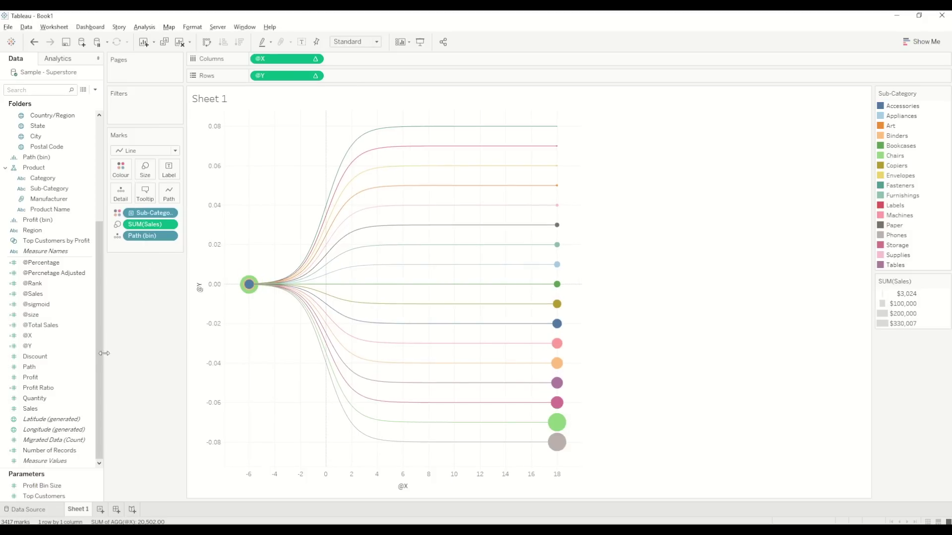
{"action": "left_click", "coordinate": [41, 316]}
{"action": "left_click_drag", "start_coordinate": [41, 320], "coordinate": [144, 224]}
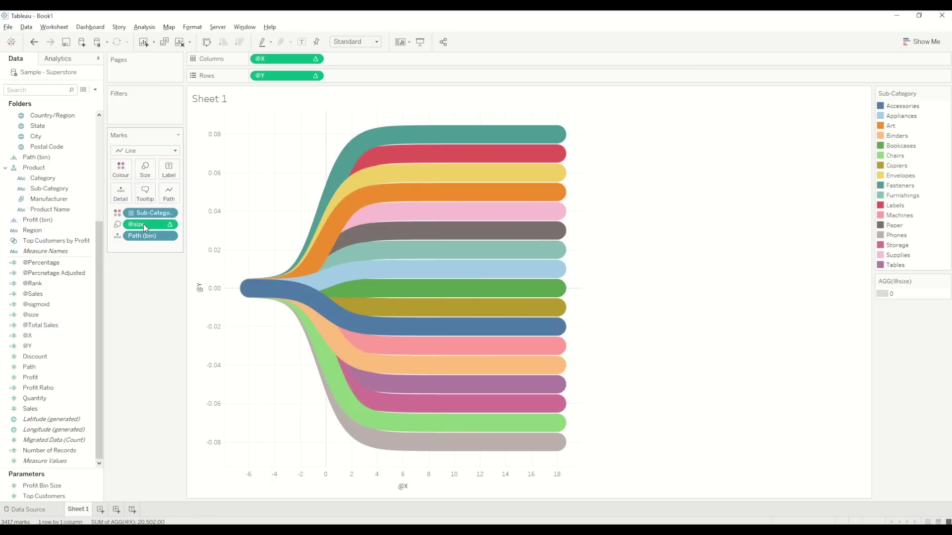
{"action": "left_click", "coordinate": [145, 169]}
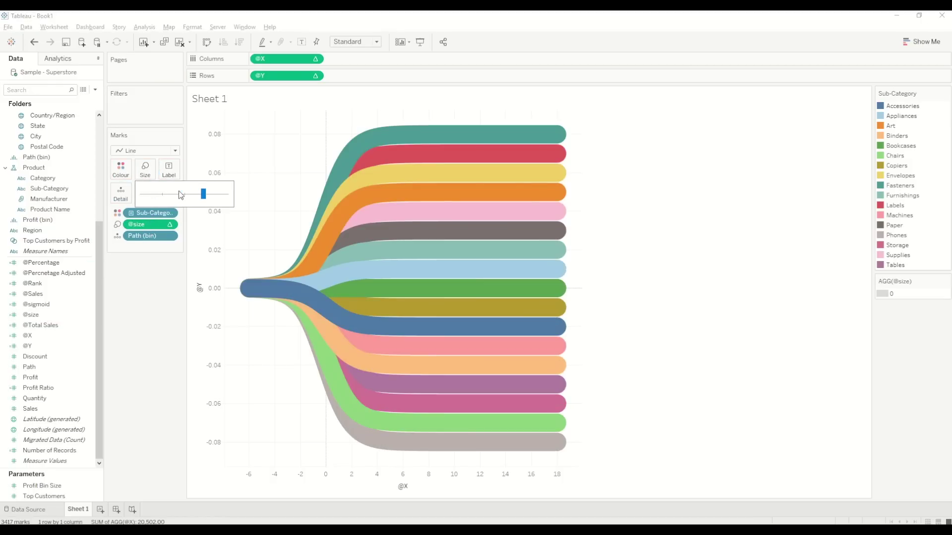
{"action": "left_click", "coordinate": [180, 194]}
{"action": "left_click_drag", "start_coordinate": [174, 192], "coordinate": [172, 192]}
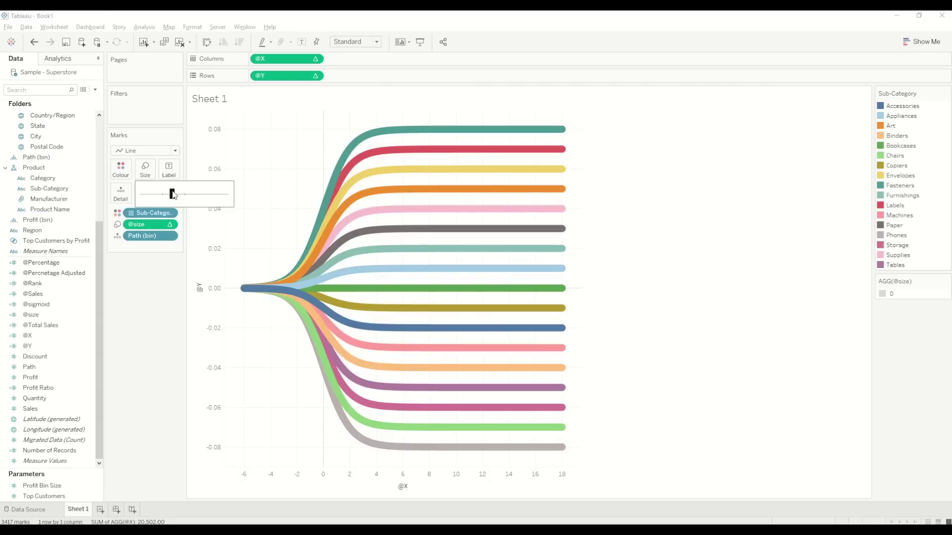
{"action": "left_click_drag", "start_coordinate": [173, 194], "coordinate": [172, 194]}
{"action": "left_click", "coordinate": [170, 225]}
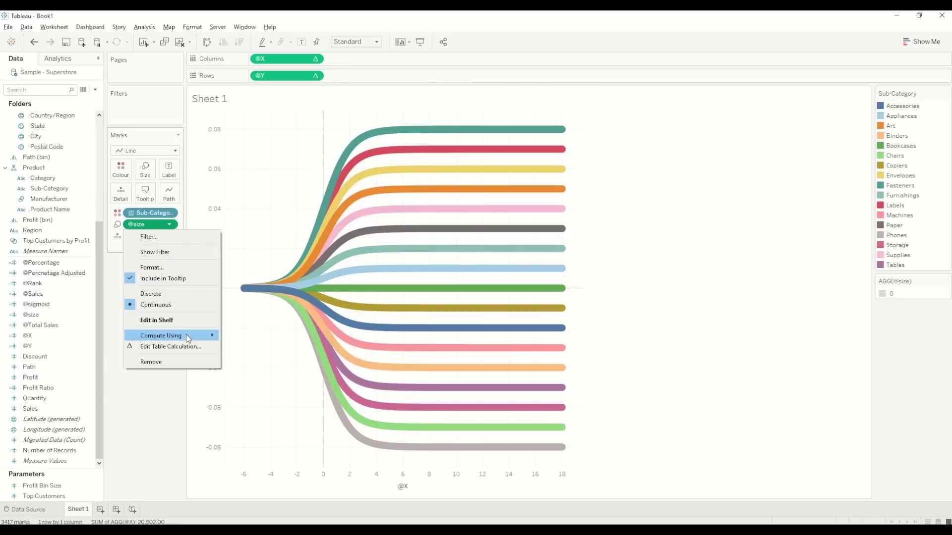
{"action": "mouse_move", "coordinate": [187, 336]}
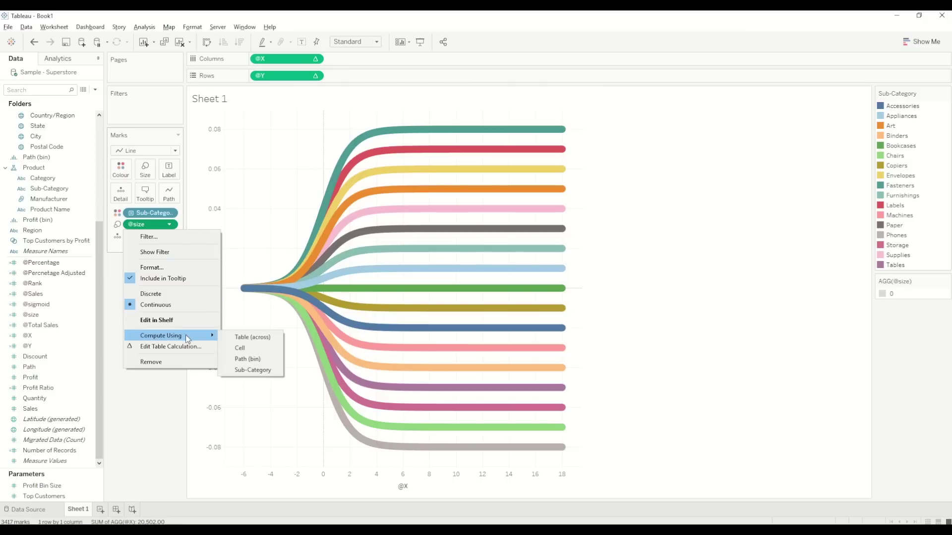
{"action": "left_click", "coordinate": [251, 359]}
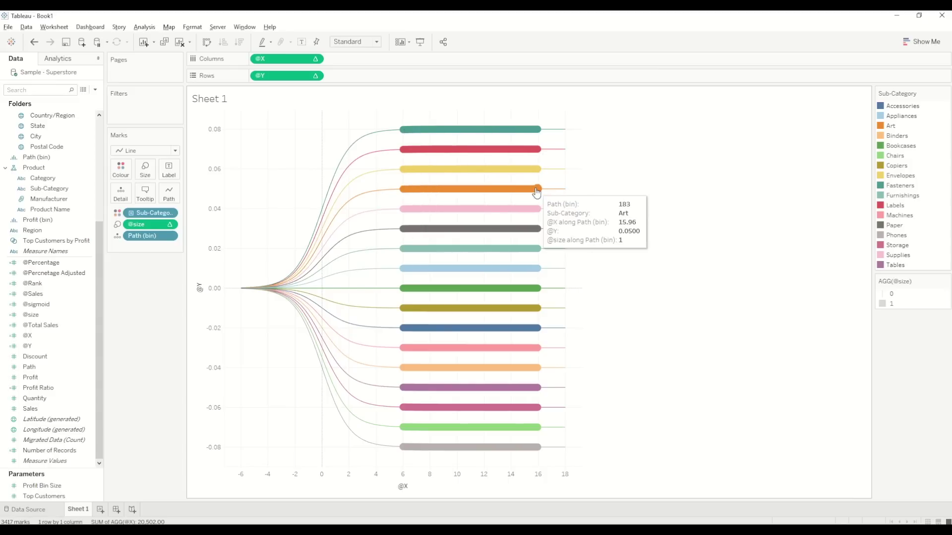
{"action": "left_click", "coordinate": [169, 224]}
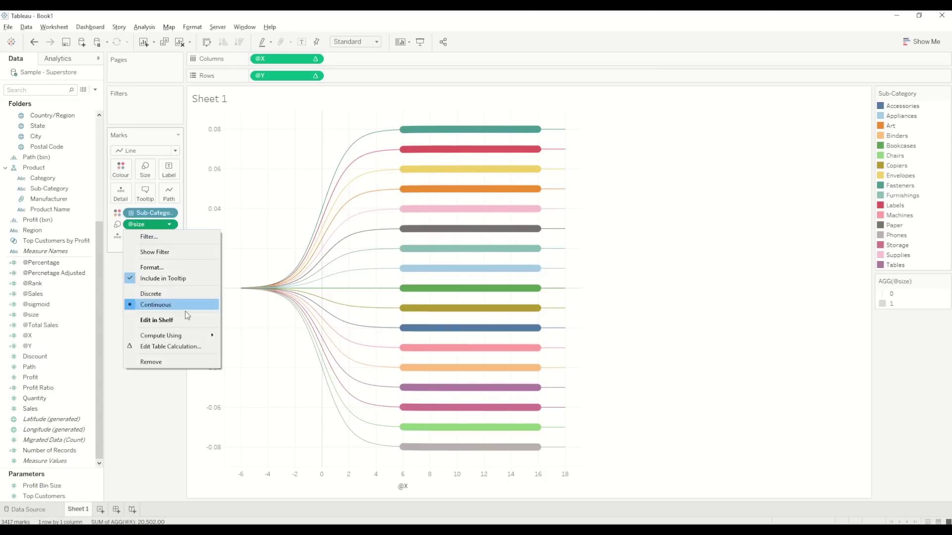
{"action": "left_click", "coordinate": [191, 347]}
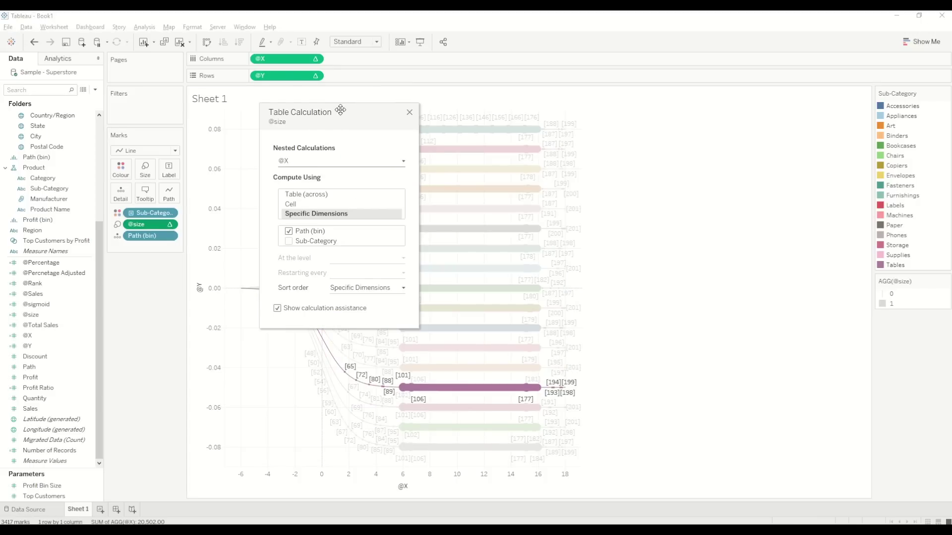
{"action": "left_click_drag", "start_coordinate": [341, 110], "coordinate": [269, 116]}
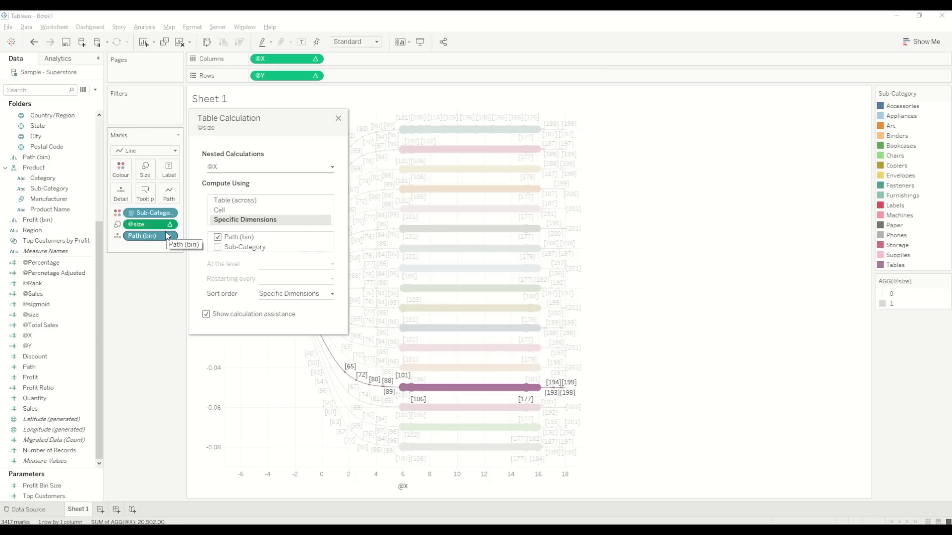
{"action": "left_click", "coordinate": [255, 166]}
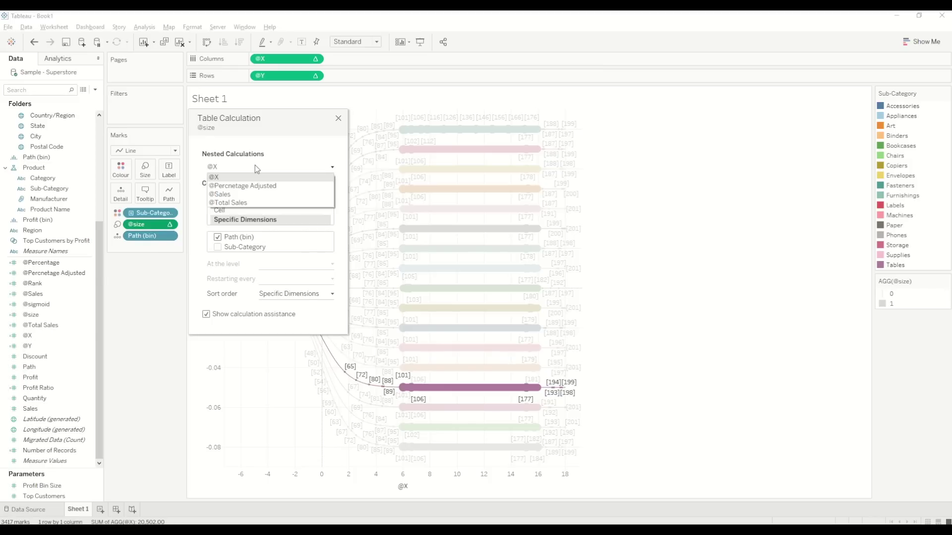
{"action": "left_click", "coordinate": [234, 203]}
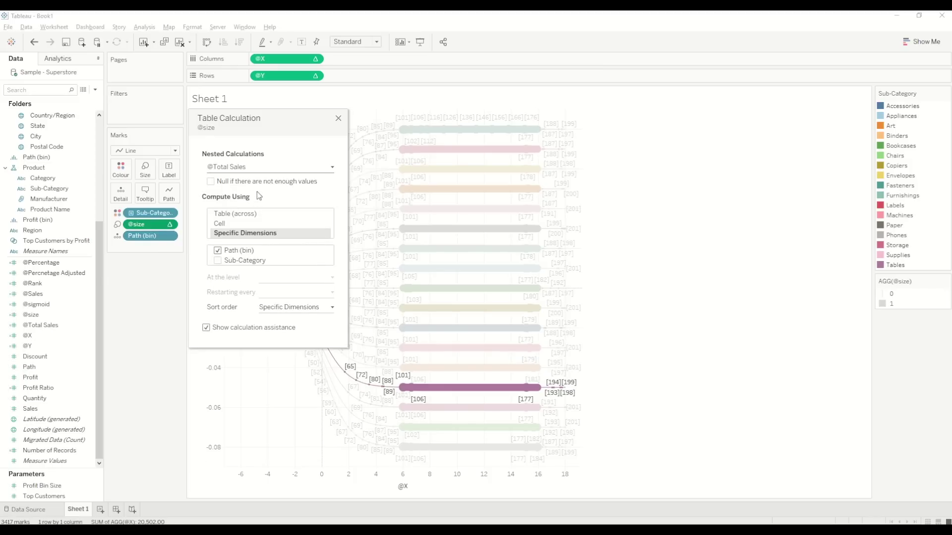
{"action": "left_click", "coordinate": [217, 261]}
{"action": "mouse_move", "coordinate": [233, 260]}
{"action": "left_mouse_down"}
{"action": "mouse_move", "coordinate": [237, 251]}
{"action": "mouse_move", "coordinate": [239, 258]}
{"action": "left_mouse_up"}
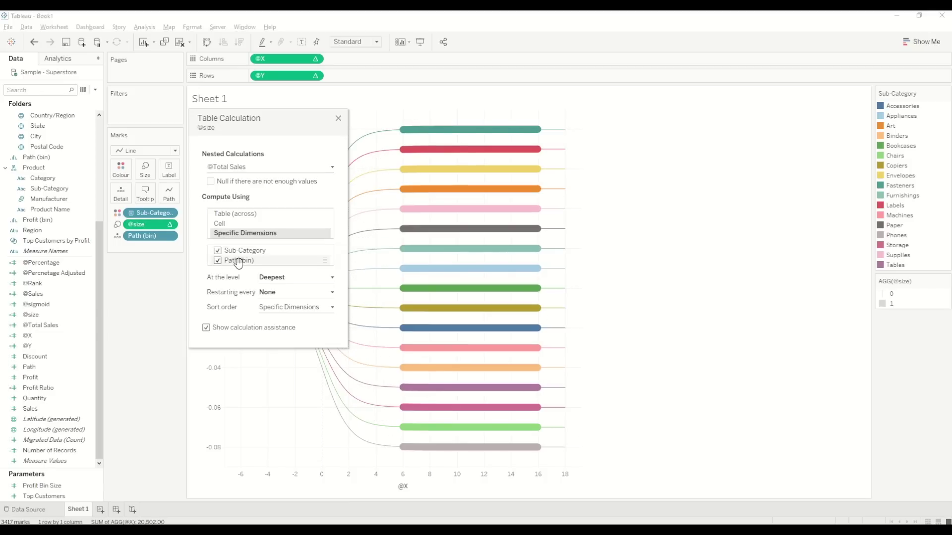
{"action": "left_click", "coordinate": [231, 171]}
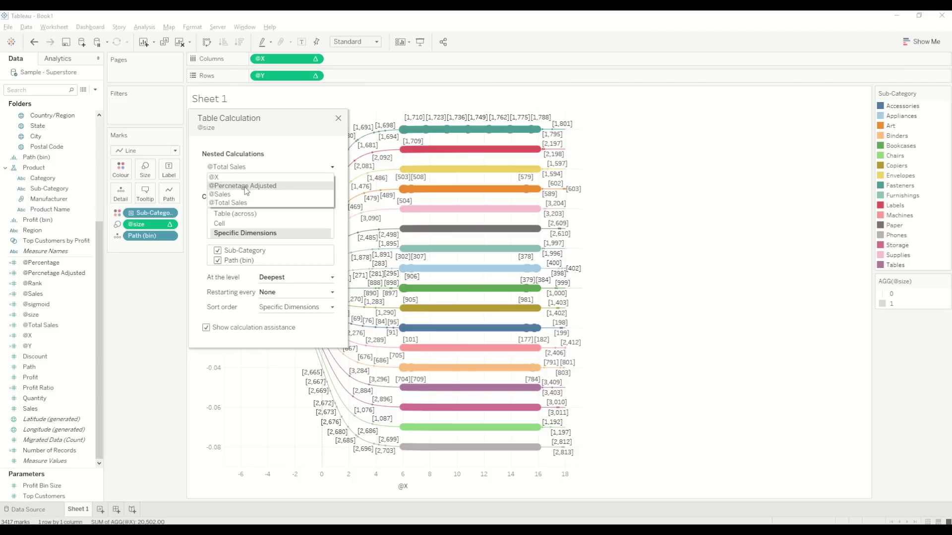
{"action": "left_click", "coordinate": [246, 186]}
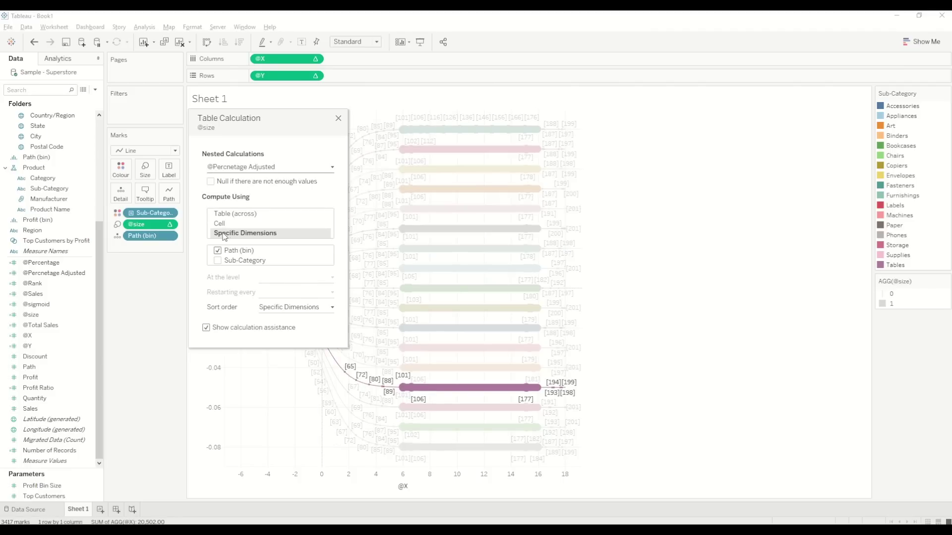
{"action": "left_click", "coordinate": [218, 261]}
{"action": "left_click_drag", "start_coordinate": [241, 261], "coordinate": [244, 249]}
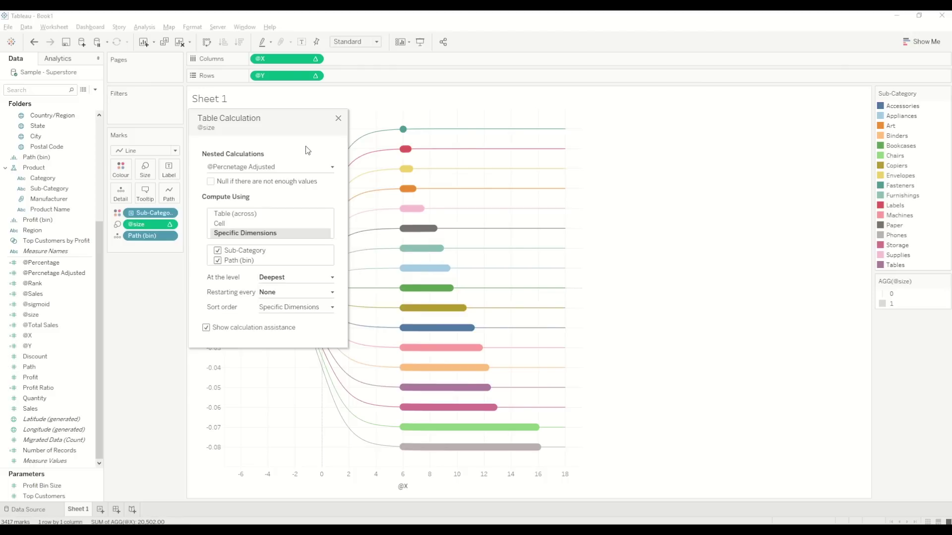
{"action": "left_click", "coordinate": [338, 119]}
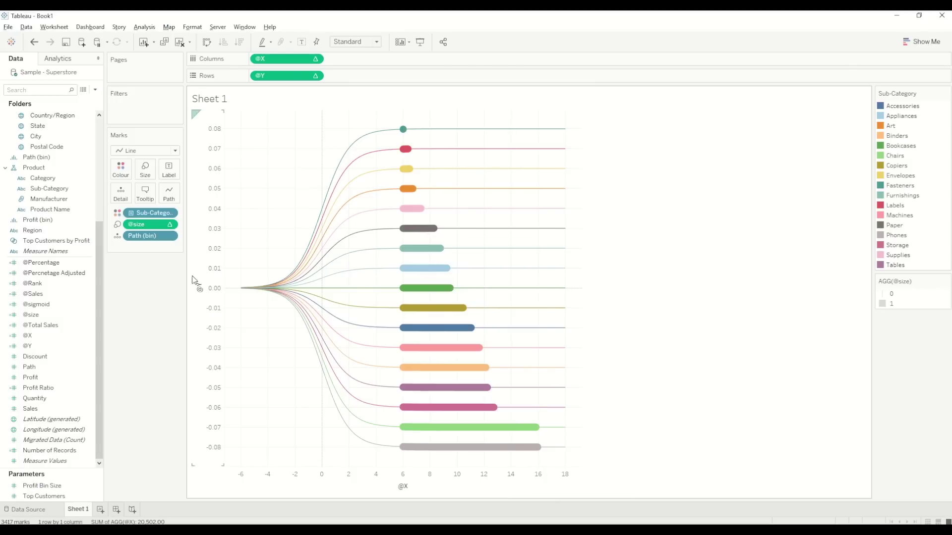
Reverse the @Y axis scale so the highest-selling sub-categories sit at the top of the chart.
{"action": "right_click", "coordinate": [208, 263]}
{"action": "left_click", "coordinate": [237, 268]}
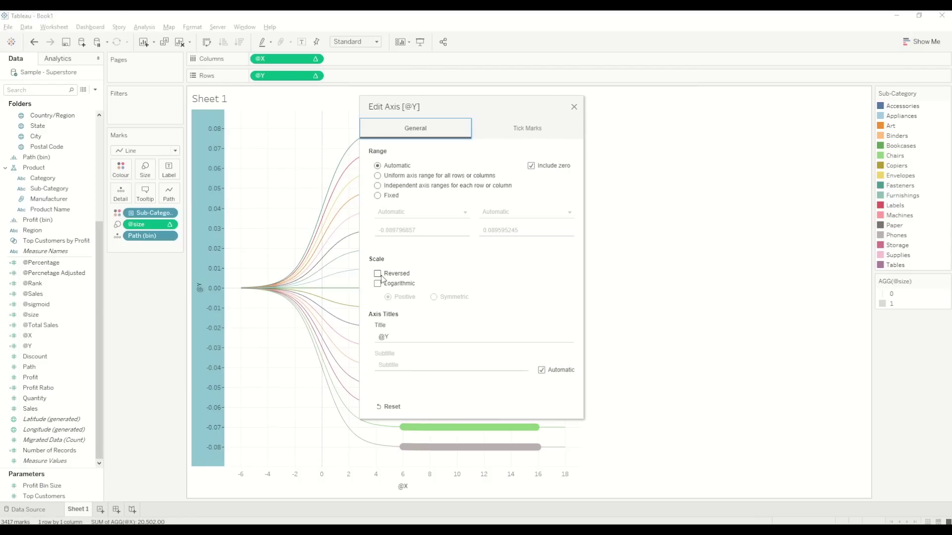
{"action": "left_click", "coordinate": [377, 274]}
{"action": "left_click", "coordinate": [574, 107]}
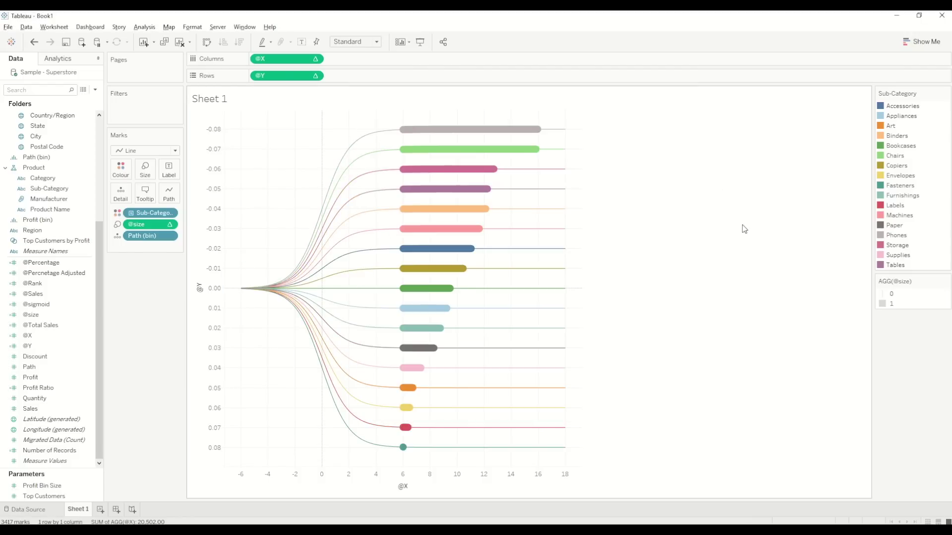
Format the chart's lines, setting both grid lines and zero lines to None.
{"action": "right_click", "coordinate": [284, 182]}
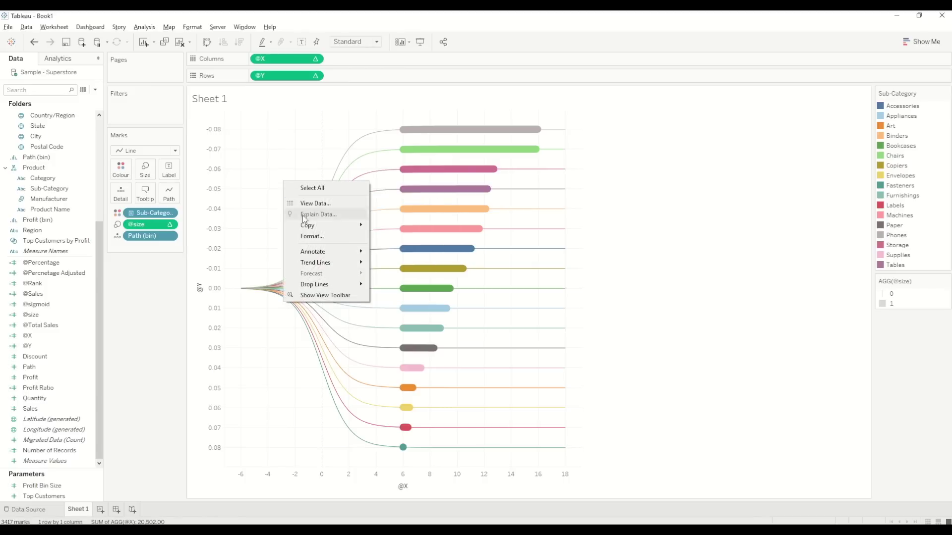
{"action": "left_click", "coordinate": [313, 236]}
{"action": "left_click", "coordinate": [49, 76]}
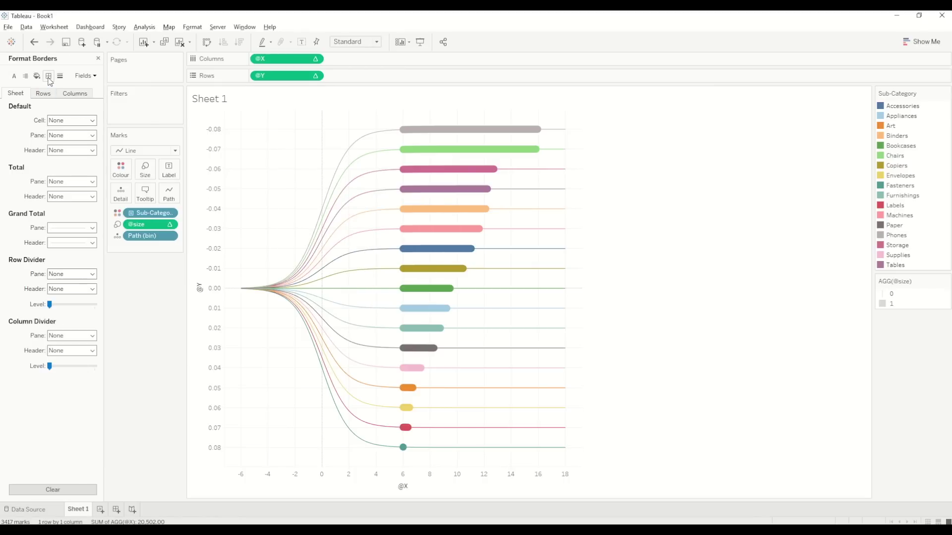
{"action": "left_click", "coordinate": [60, 77]}
{"action": "left_click", "coordinate": [72, 120]}
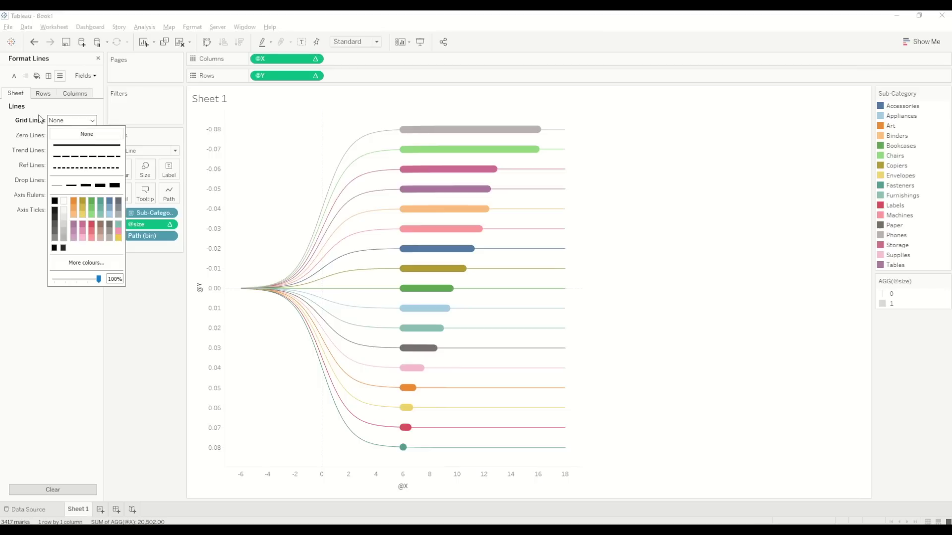
{"action": "left_click", "coordinate": [61, 137]}
{"action": "left_click", "coordinate": [62, 137]}
{"action": "left_click", "coordinate": [66, 150]}
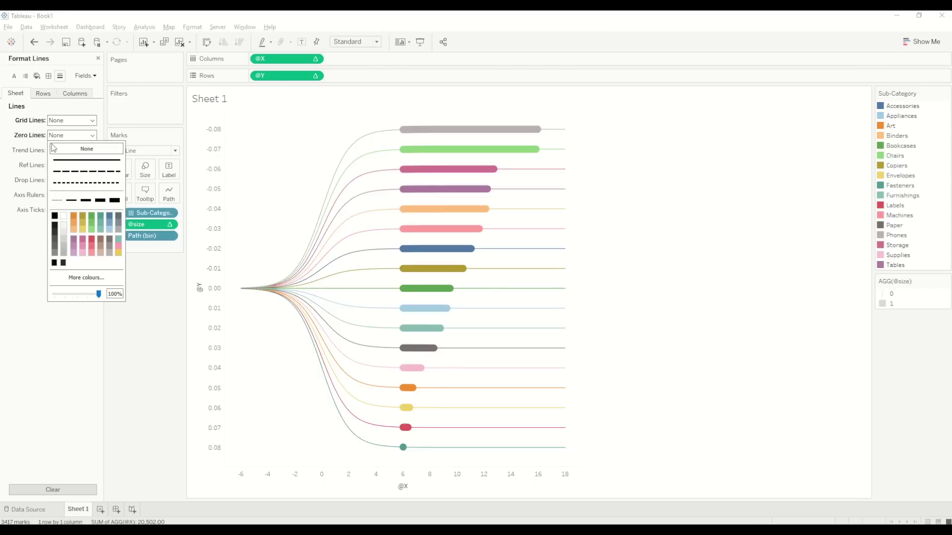
Hide the headers of the @Y and @X axes.
{"action": "right_click", "coordinate": [205, 167]}
{"action": "left_click", "coordinate": [234, 223]}
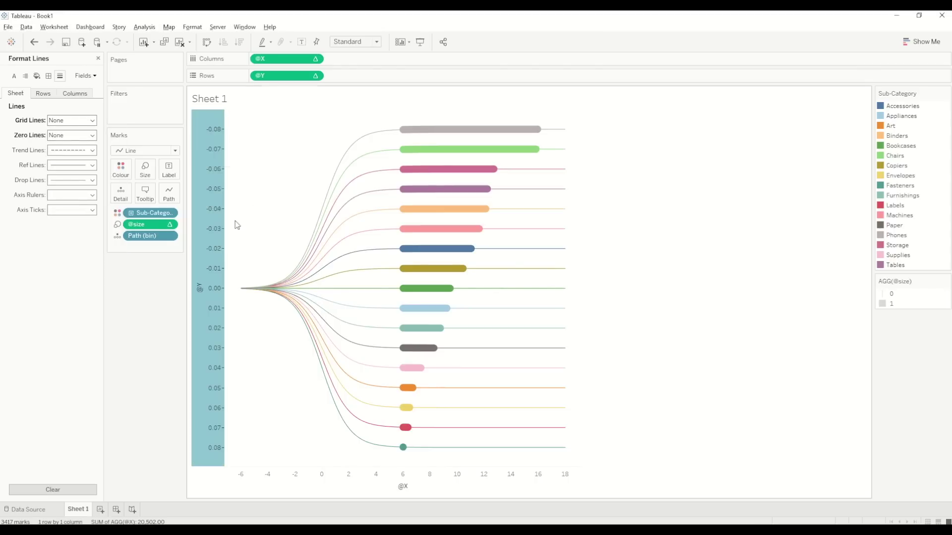
{"action": "right_click", "coordinate": [349, 475]}
{"action": "left_click", "coordinate": [383, 449]}
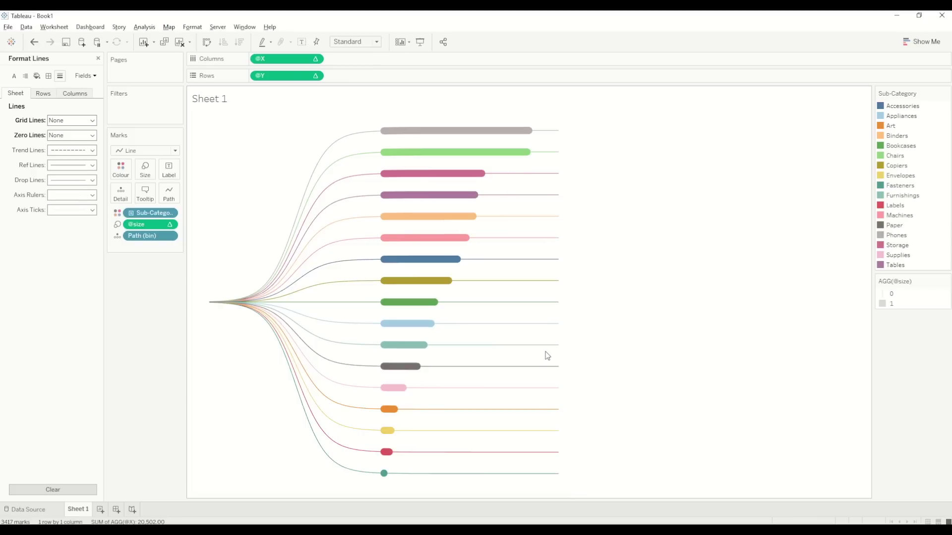
Create a new worksheet showing total Sales as a text table, and hide the sheet title.
{"action": "left_click", "coordinate": [100, 510]}
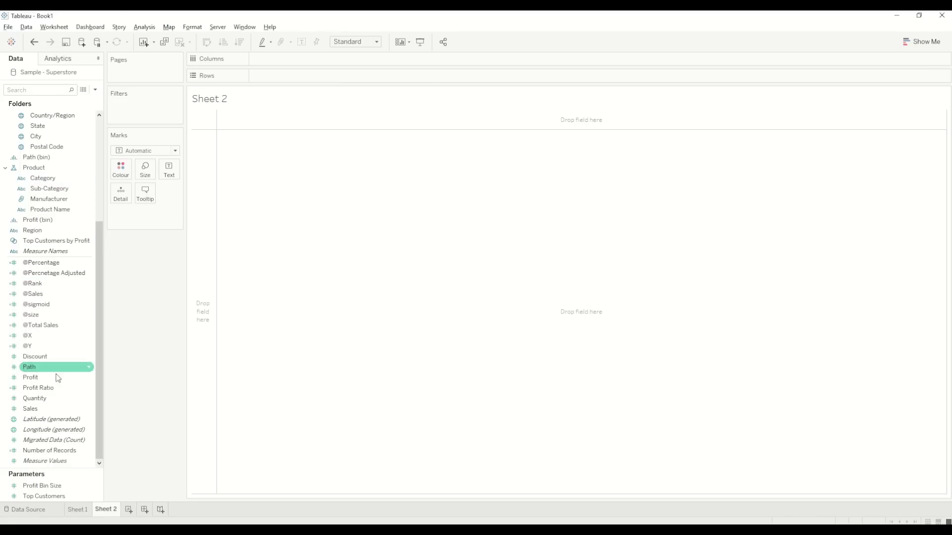
{"action": "left_click", "coordinate": [47, 409]}
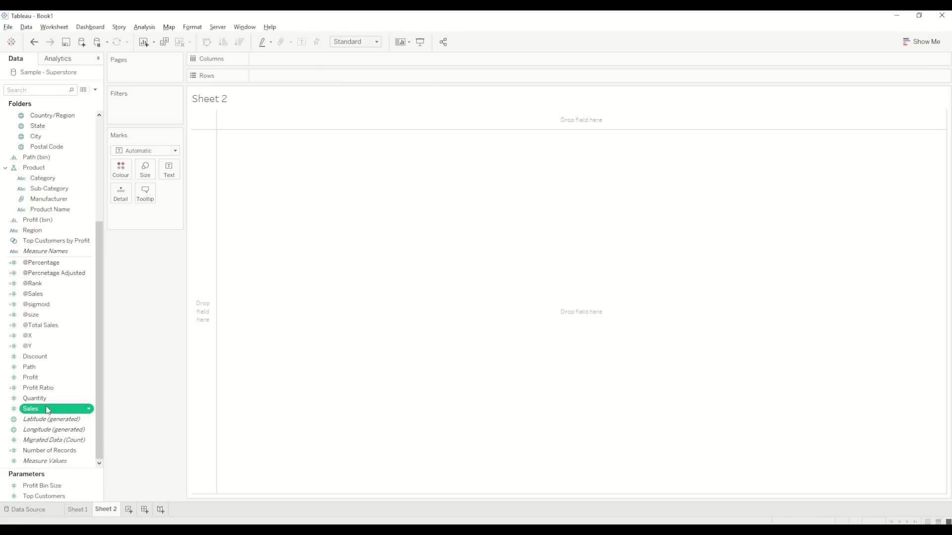
{"action": "double_click", "coordinate": [47, 409]}
{"action": "left_click", "coordinate": [921, 41]}
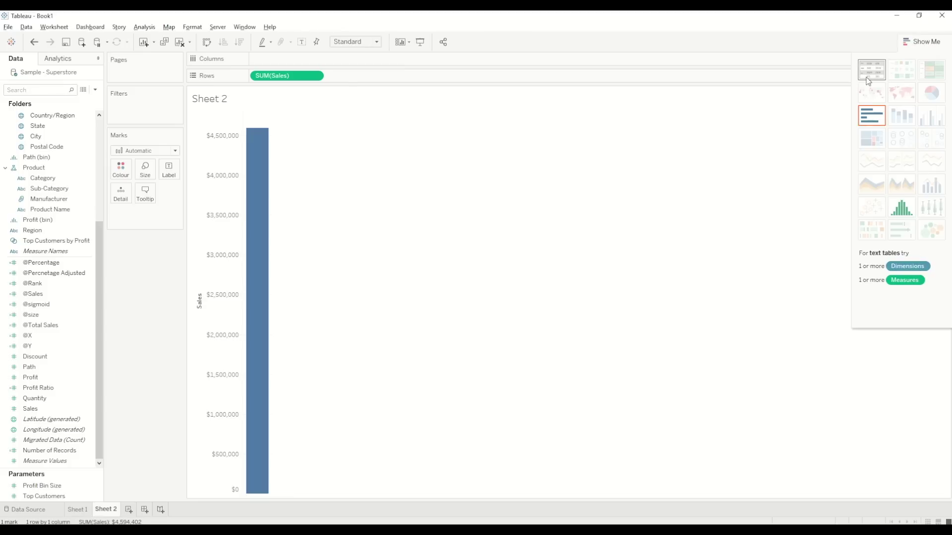
{"action": "left_click", "coordinate": [869, 78]}
{"action": "right_click", "coordinate": [212, 99]}
{"action": "left_click", "coordinate": [231, 125]}
Set the font size of the SUM(Sales) text label to 28.
{"action": "left_click", "coordinate": [169, 169]}
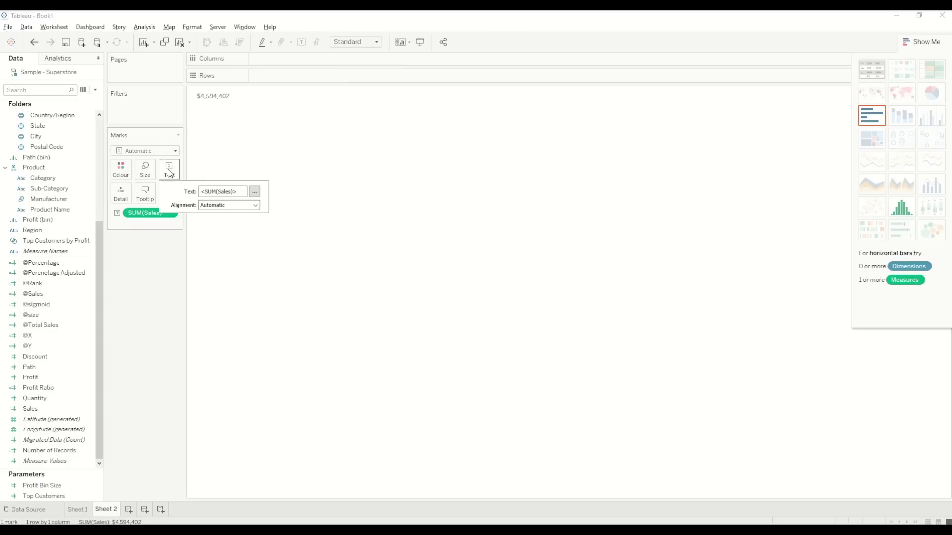
{"action": "left_click", "coordinate": [254, 193]}
{"action": "key", "text": "ctrl+a"}
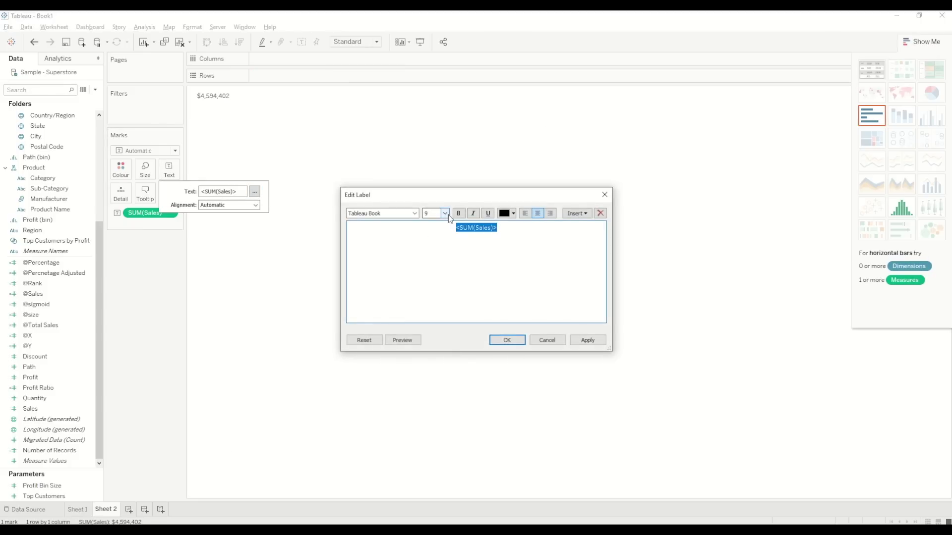
{"action": "left_click", "coordinate": [439, 213]}
{"action": "left_click", "coordinate": [432, 308]}
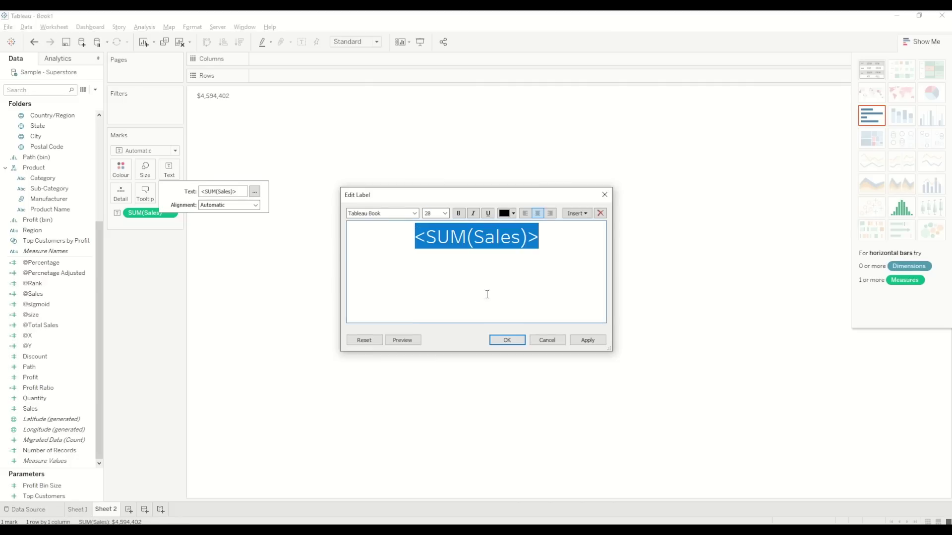
{"action": "left_click", "coordinate": [507, 340]}
{"action": "left_click", "coordinate": [321, 191]}
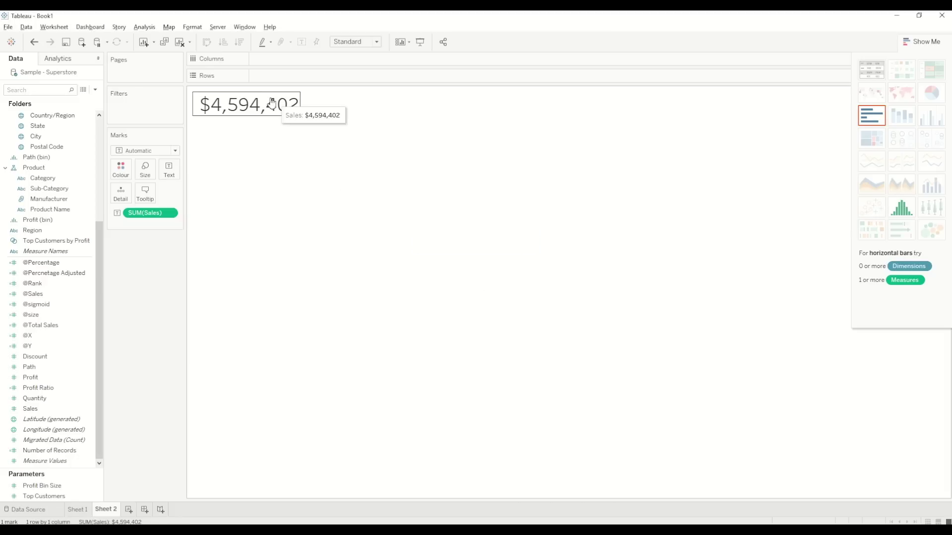
Create another worksheet with Sub-Category on Rows and Sales shown as text for each sub-category.
{"action": "left_click", "coordinate": [128, 509]}
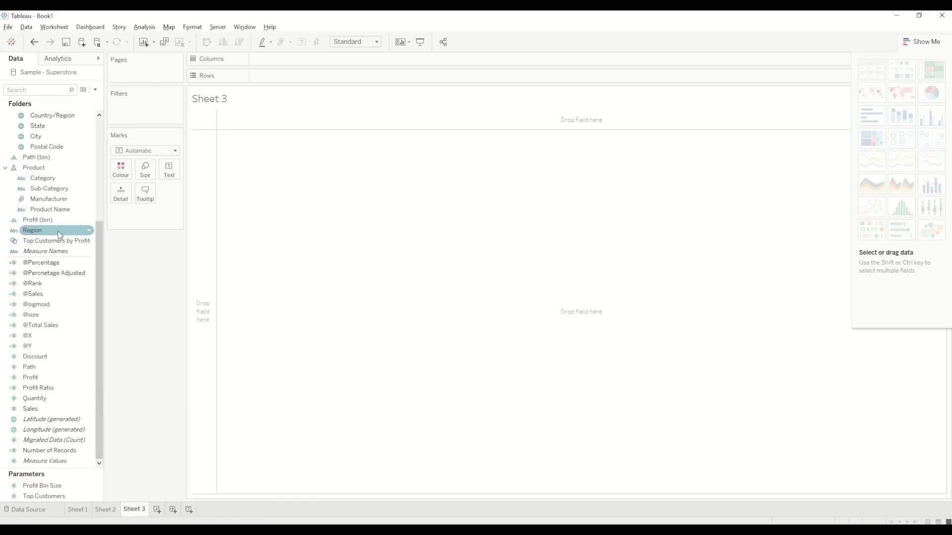
{"action": "left_click_drag", "start_coordinate": [49, 188], "coordinate": [276, 74]}
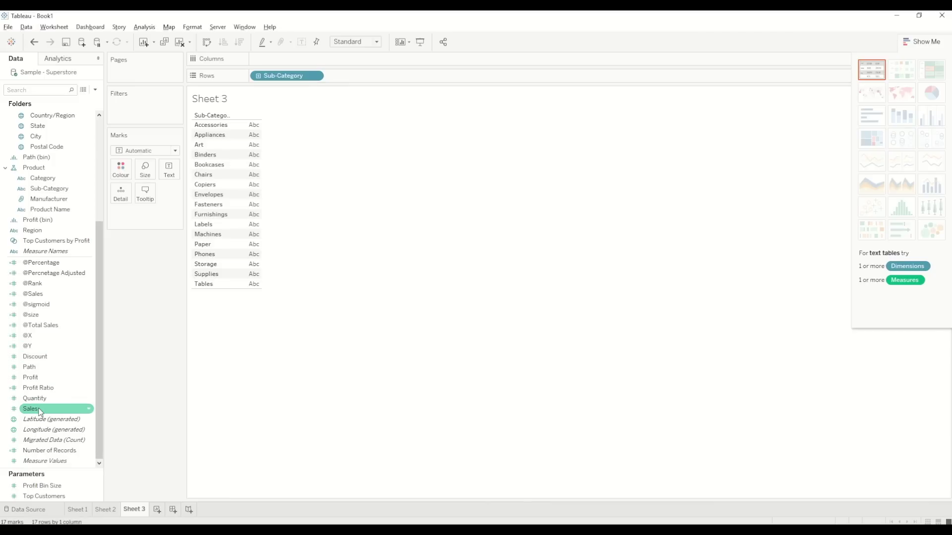
{"action": "left_click_drag", "start_coordinate": [39, 412], "coordinate": [248, 267]}
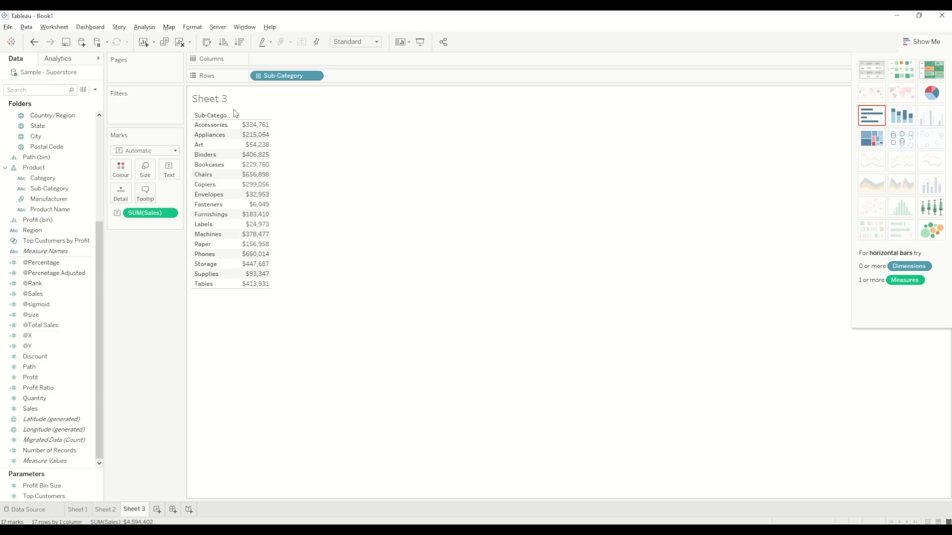
Sort the sub-categories in descending order of sales.
{"action": "left_click", "coordinate": [240, 44]}
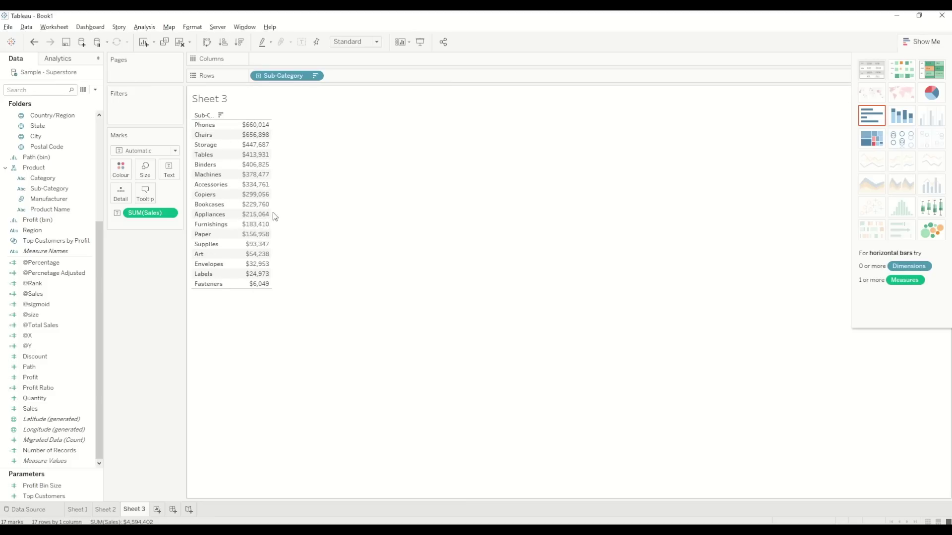
{"action": "left_click", "coordinate": [174, 511]}
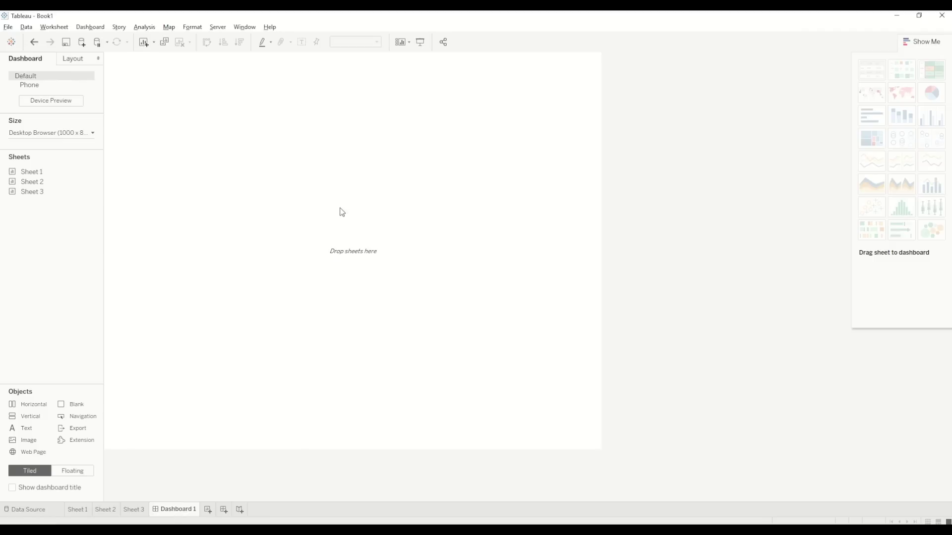
{"action": "left_click_drag", "start_coordinate": [37, 172], "coordinate": [141, 174]}
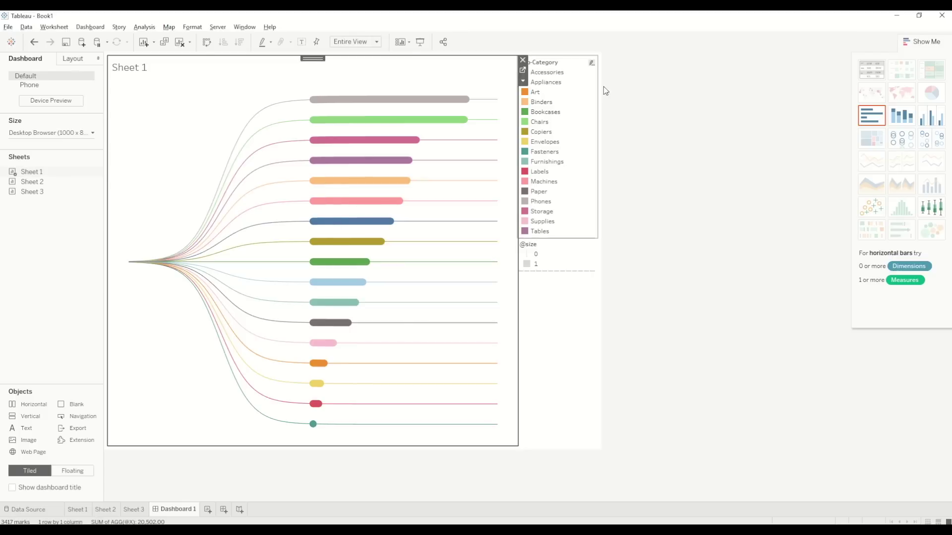
{"action": "left_click", "coordinate": [570, 92]}
{"action": "left_click", "coordinate": [603, 60]}
{"action": "left_click", "coordinate": [568, 97]}
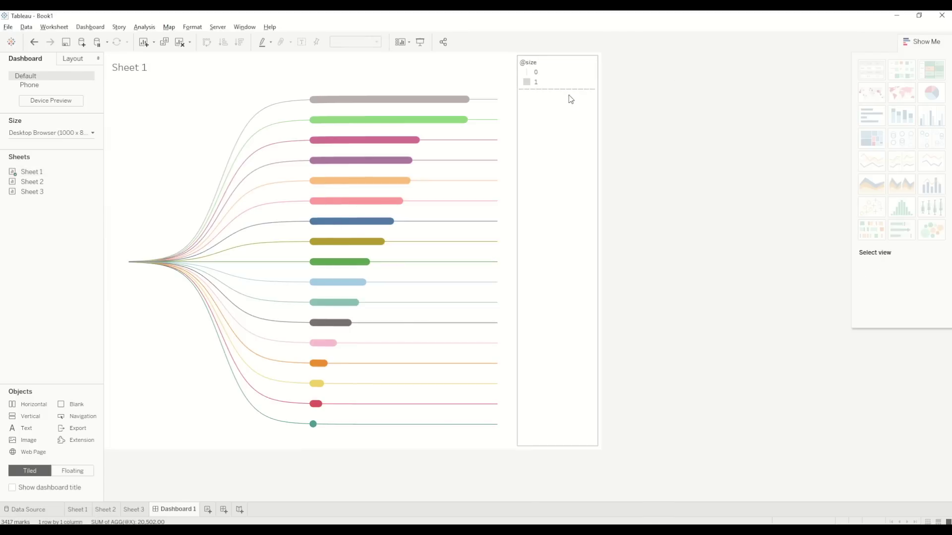
{"action": "left_click", "coordinate": [603, 60]}
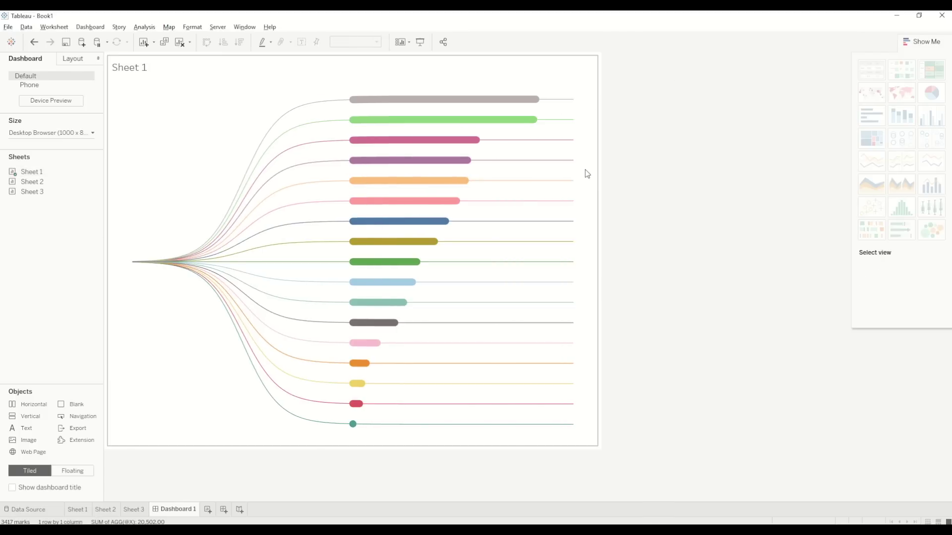
Make the Sheet 1 tree chart floating, enlarge it to fill most of the dashboard, and hide its title.
{"action": "left_click", "coordinate": [117, 430]}
{"action": "left_click", "coordinate": [60, 472]}
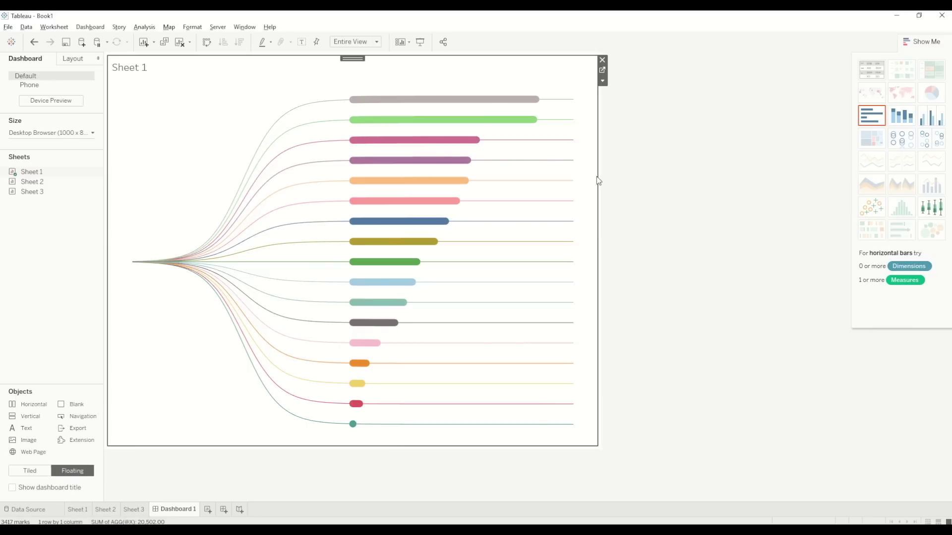
{"action": "left_click", "coordinate": [602, 81]}
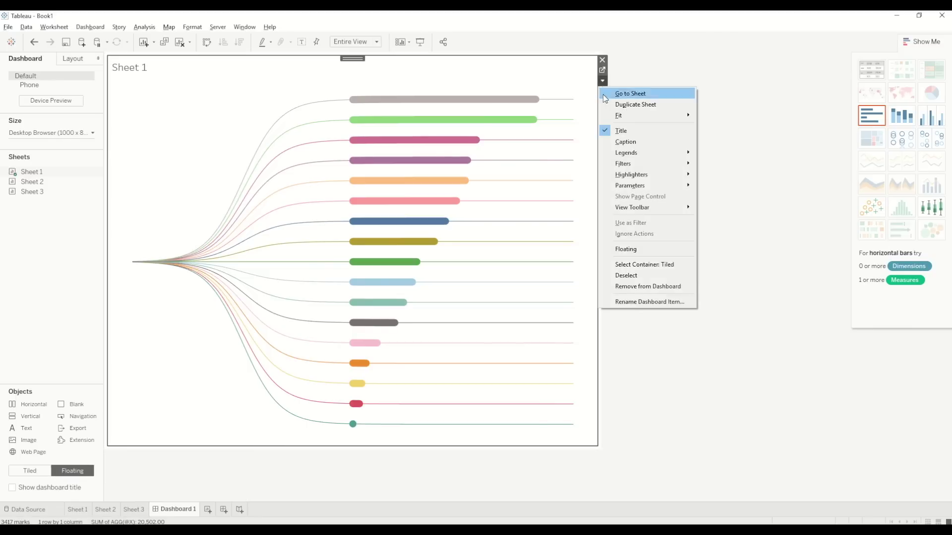
{"action": "left_click", "coordinate": [624, 248]}
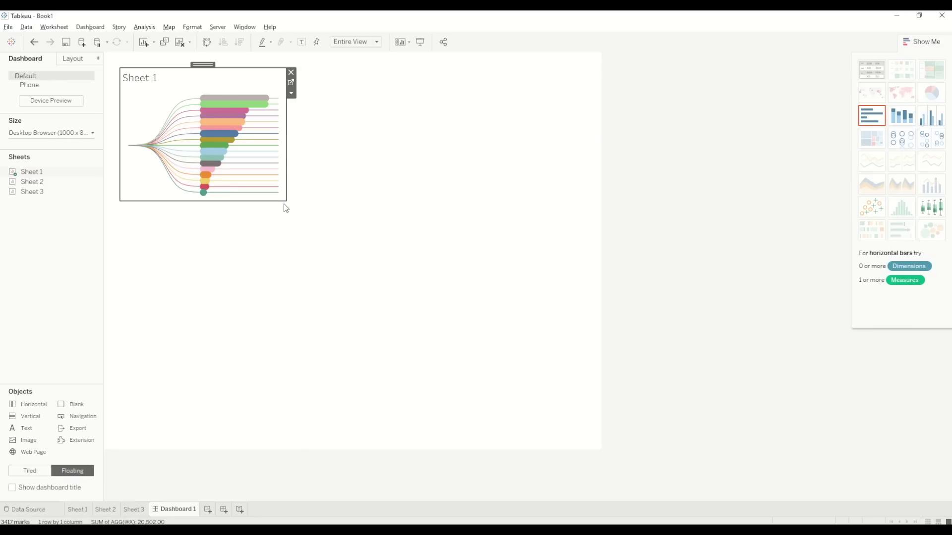
{"action": "left_click_drag", "start_coordinate": [293, 211], "coordinate": [534, 418]}
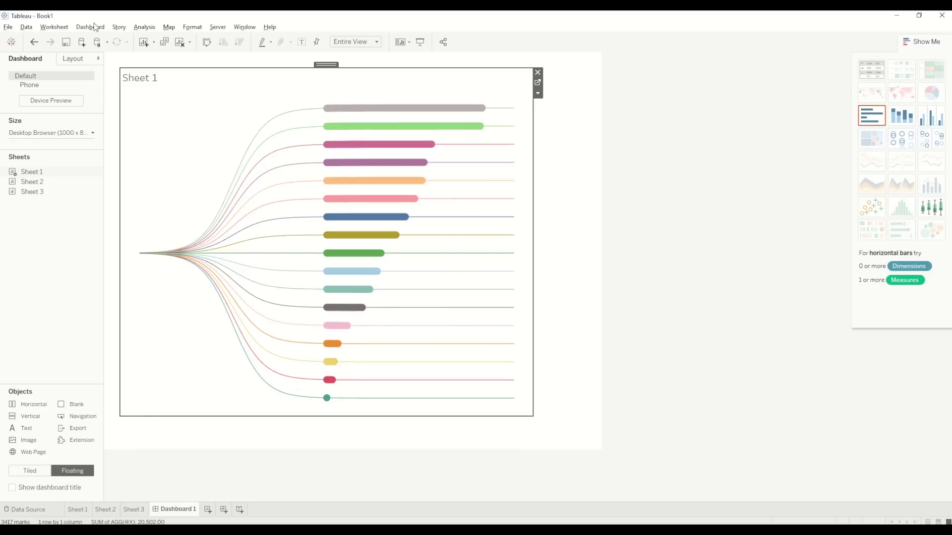
{"action": "left_click_drag", "start_coordinate": [117, 68], "coordinate": [164, 76]}
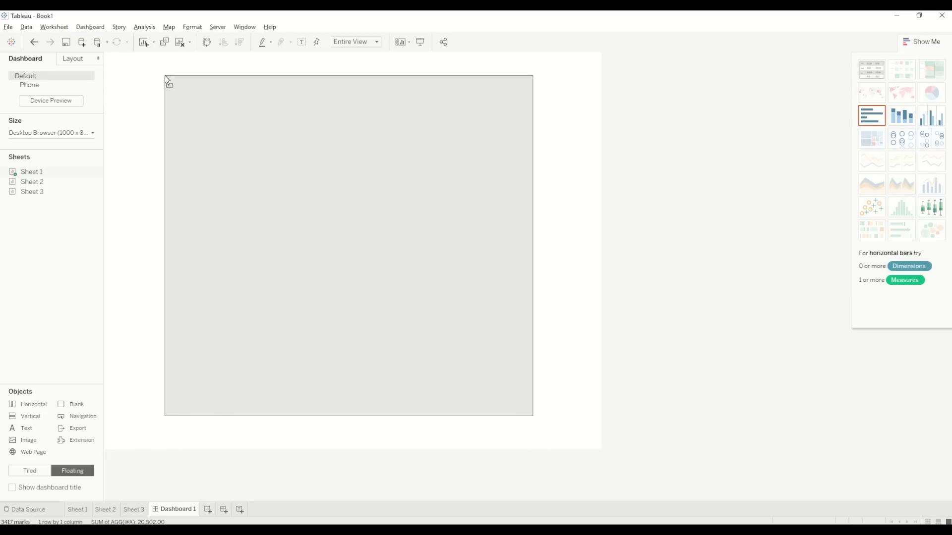
{"action": "right_click", "coordinate": [183, 92]}
{"action": "left_click", "coordinate": [207, 117]}
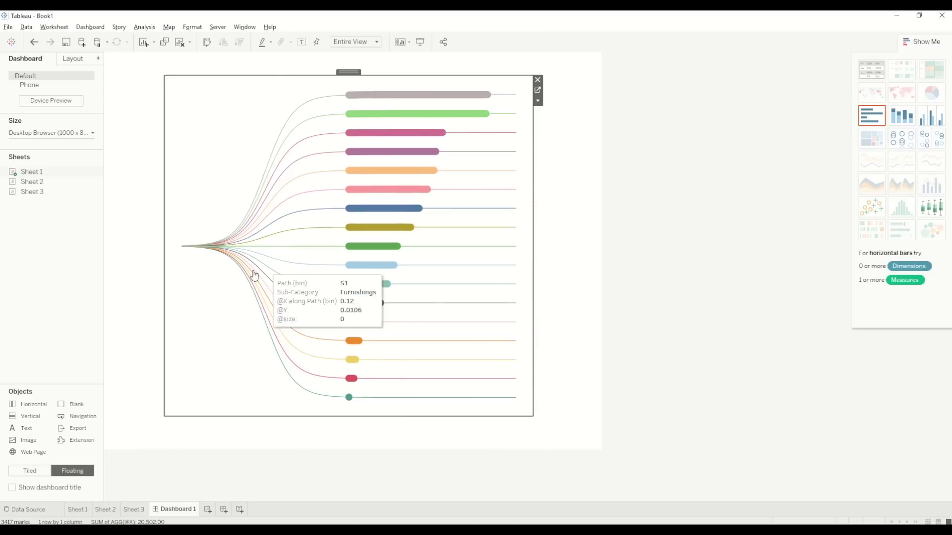
Add Sheet 2 as a floating object without title, shrunk around the total sales figure and placed at the tree's root.
{"action": "double_click", "coordinate": [31, 182]}
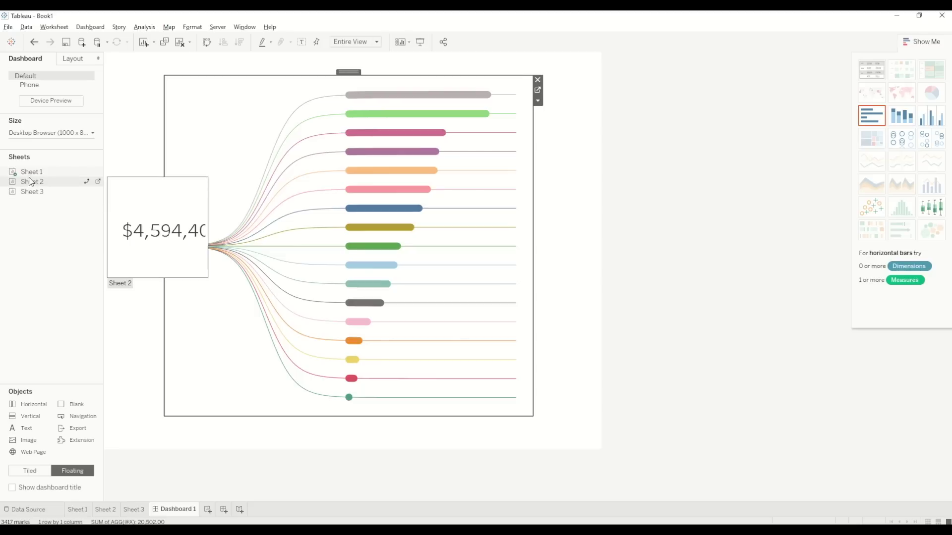
{"action": "key", "text": "ctrl+z"}
{"action": "left_click_drag", "start_coordinate": [30, 187], "coordinate": [106, 197]}
{"action": "right_click", "coordinate": [147, 214]}
{"action": "left_click", "coordinate": [169, 238]}
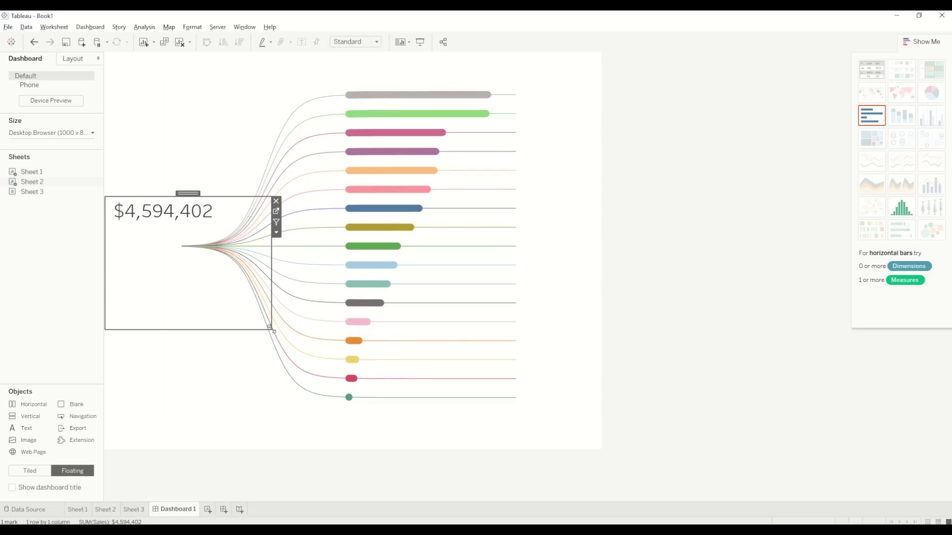
{"action": "left_click_drag", "start_coordinate": [270, 329], "coordinate": [212, 253]}
{"action": "left_click_drag", "start_coordinate": [156, 195], "coordinate": [156, 224]}
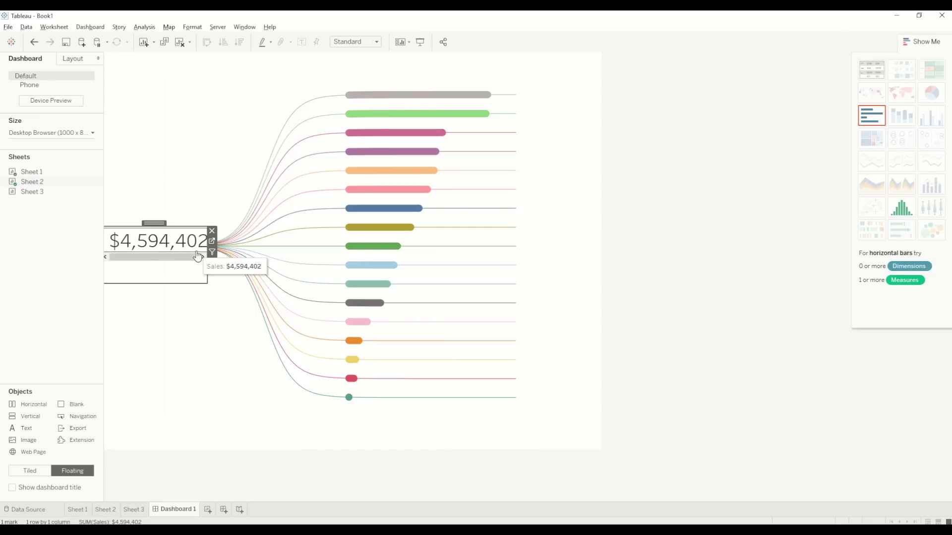
Fit the total sales sheet to Entire View and shorten its frame so the figure lines up with the tree's root.
{"action": "left_click", "coordinate": [212, 262]}
{"action": "mouse_move", "coordinate": [241, 297]}
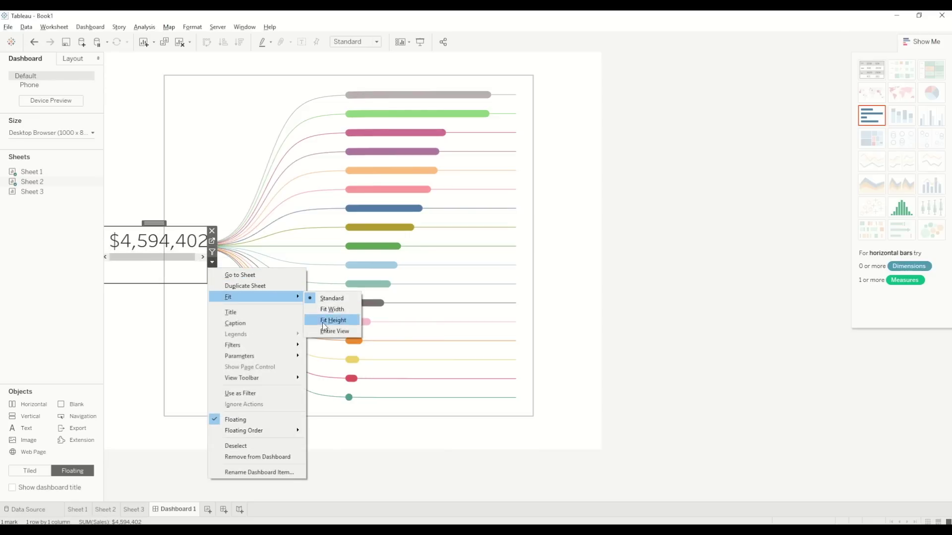
{"action": "left_click", "coordinate": [323, 321]}
{"action": "left_click", "coordinate": [144, 352]}
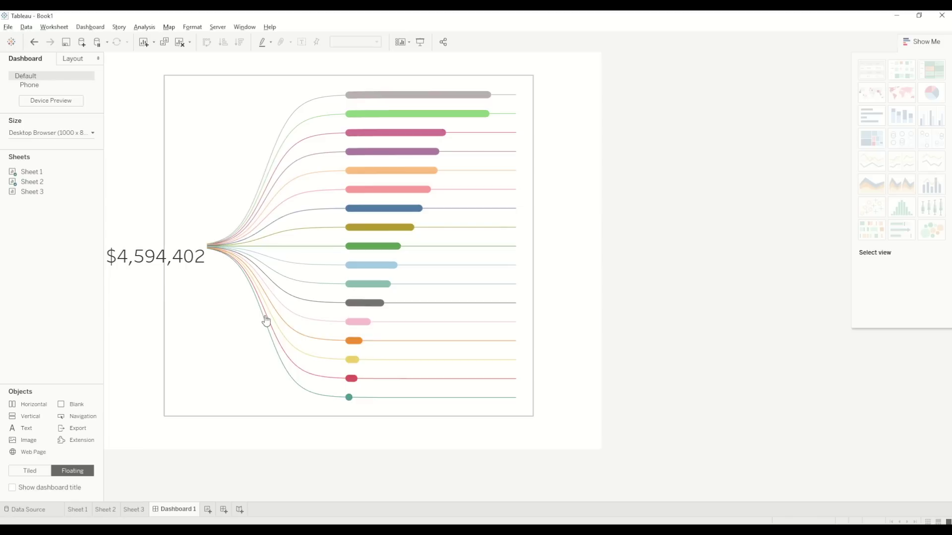
{"action": "left_click", "coordinate": [154, 281]}
{"action": "left_click_drag", "start_coordinate": [154, 282], "coordinate": [157, 270]}
{"action": "left_click", "coordinate": [197, 337]}
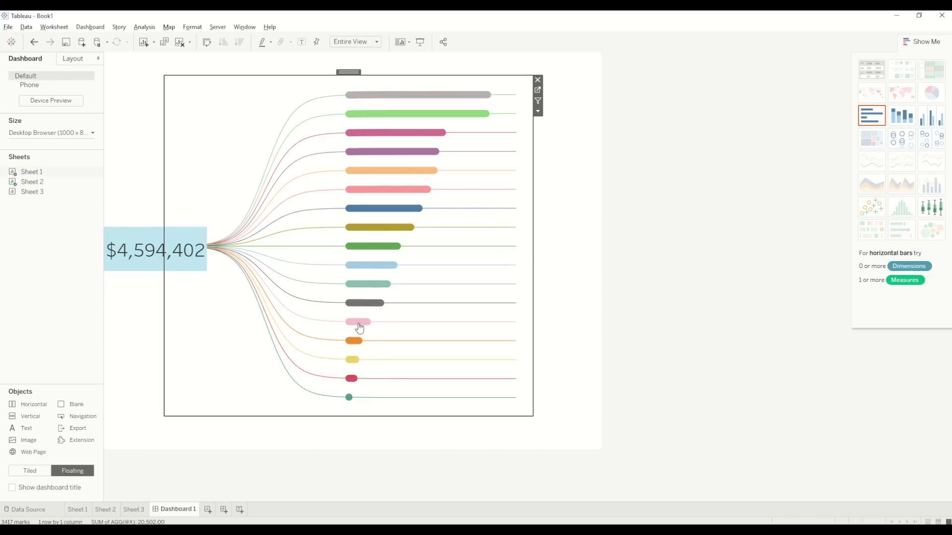
Place Sheet 3 as a floating table beside the ends of the branches and narrow the tree chart to make room.
{"action": "left_click", "coordinate": [641, 279]}
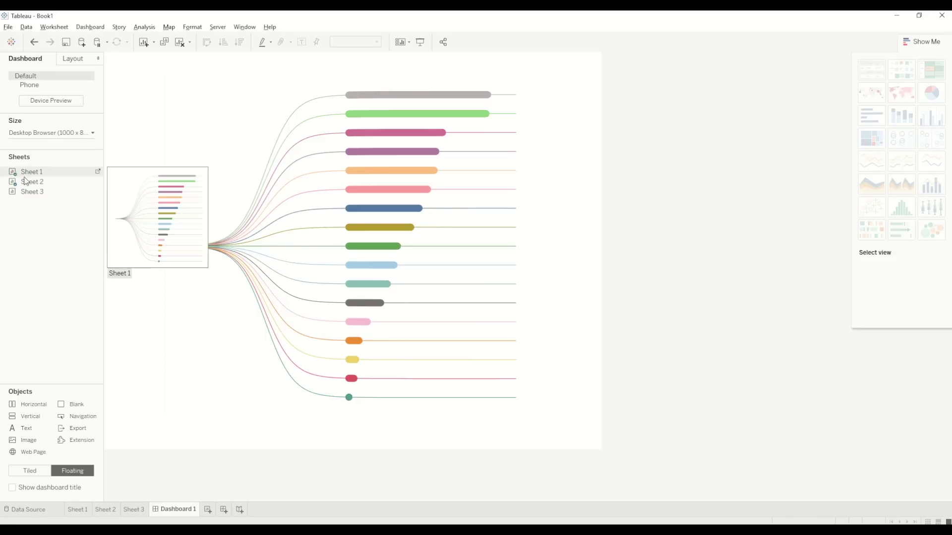
{"action": "left_click_drag", "start_coordinate": [150, 194], "coordinate": [431, 83]}
{"action": "left_click", "coordinate": [510, 265]}
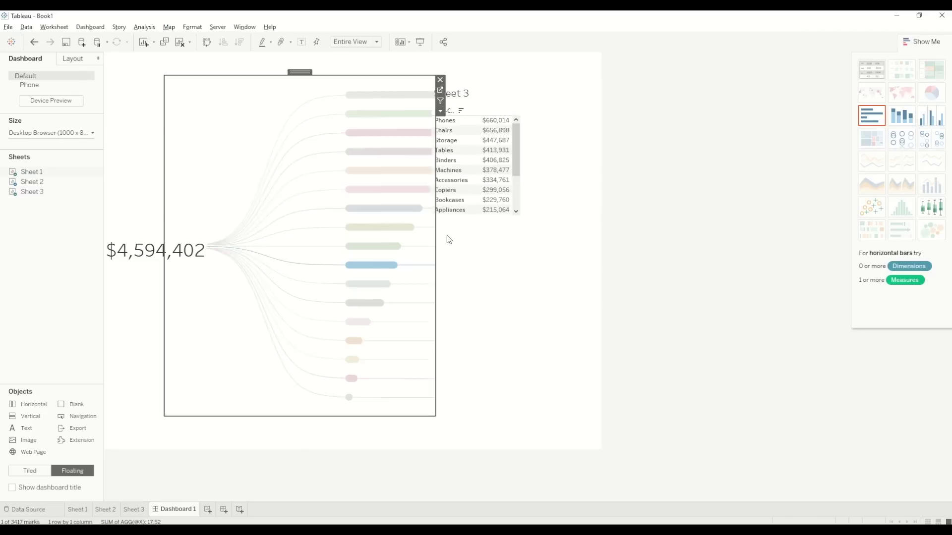
Hide the Sheet 3 title, stretch the table down to the tree's lowest branch and make it narrower.
{"action": "left_click", "coordinate": [492, 102]}
{"action": "right_click", "coordinate": [451, 94]}
{"action": "left_click", "coordinate": [473, 121]}
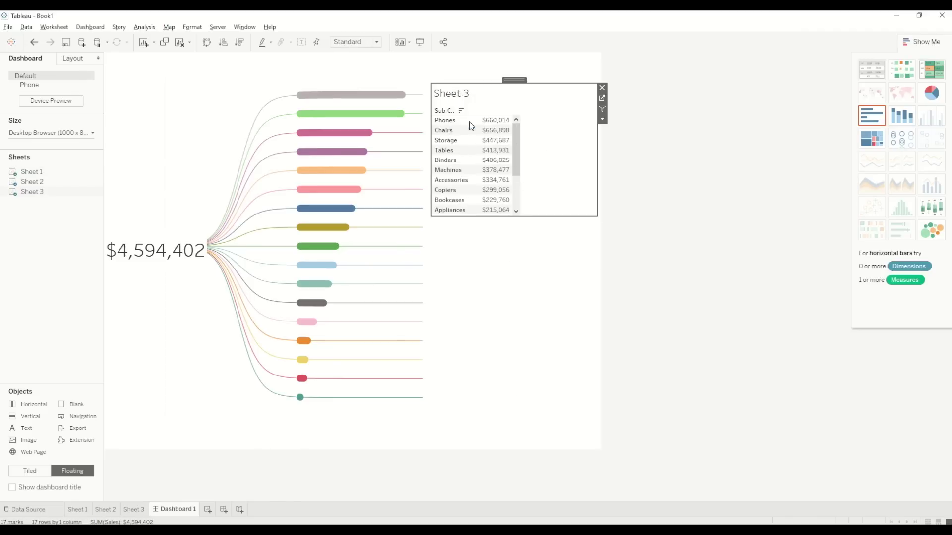
{"action": "left_click_drag", "start_coordinate": [566, 217], "coordinate": [575, 400]}
{"action": "left_click_drag", "start_coordinate": [430, 278], "coordinate": [486, 278]}
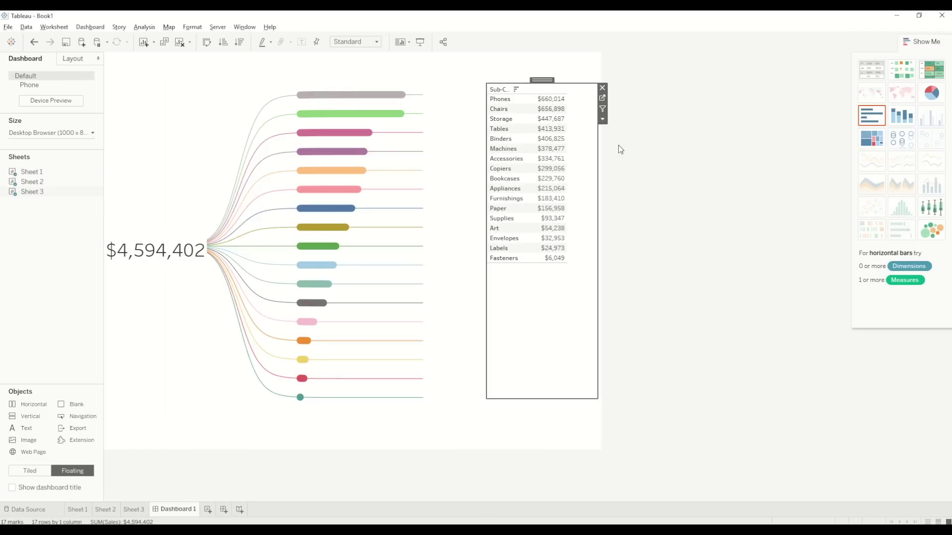
Fit the sub-category sales table to Entire View and widen the tree chart closer to it.
{"action": "left_click", "coordinate": [602, 119]}
{"action": "mouse_move", "coordinate": [629, 153]}
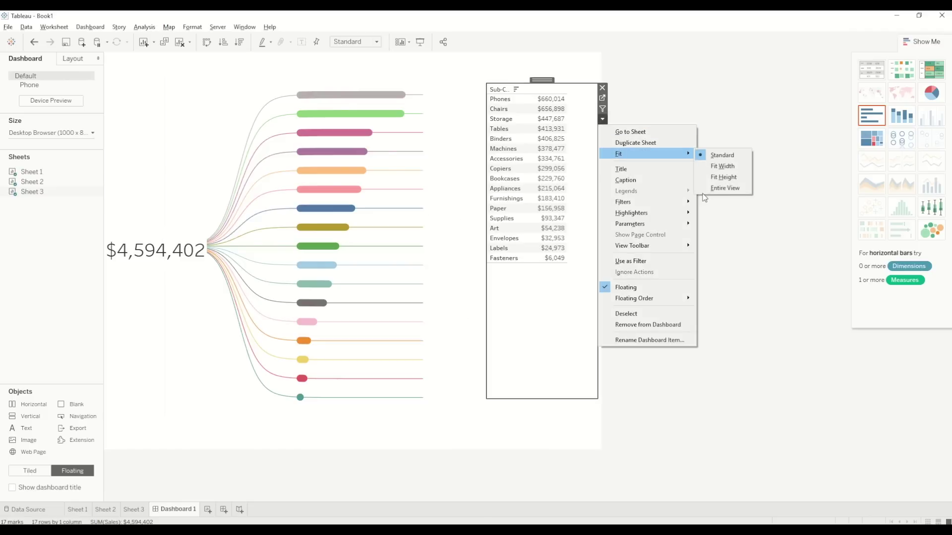
{"action": "left_click", "coordinate": [709, 187]}
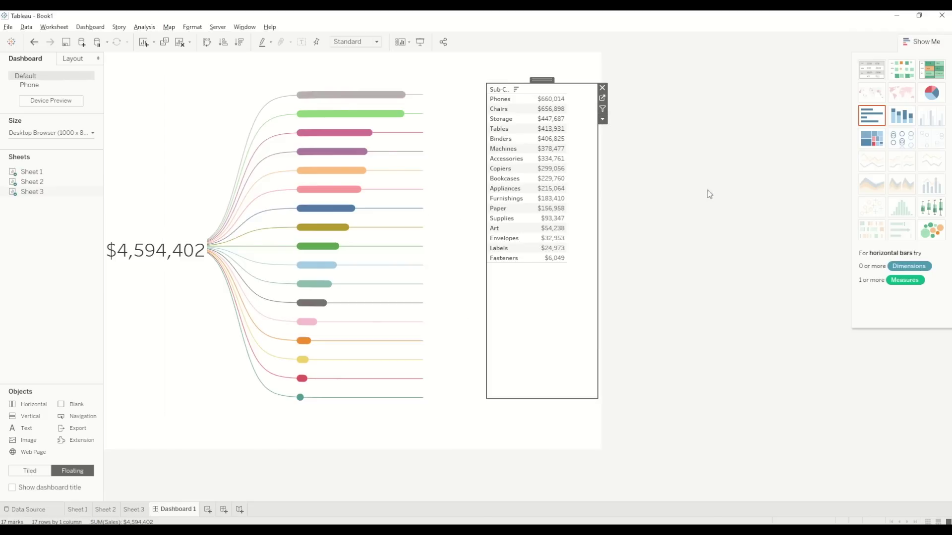
{"action": "left_click", "coordinate": [432, 161]}
{"action": "left_click_drag", "start_coordinate": [437, 162], "coordinate": [465, 163]}
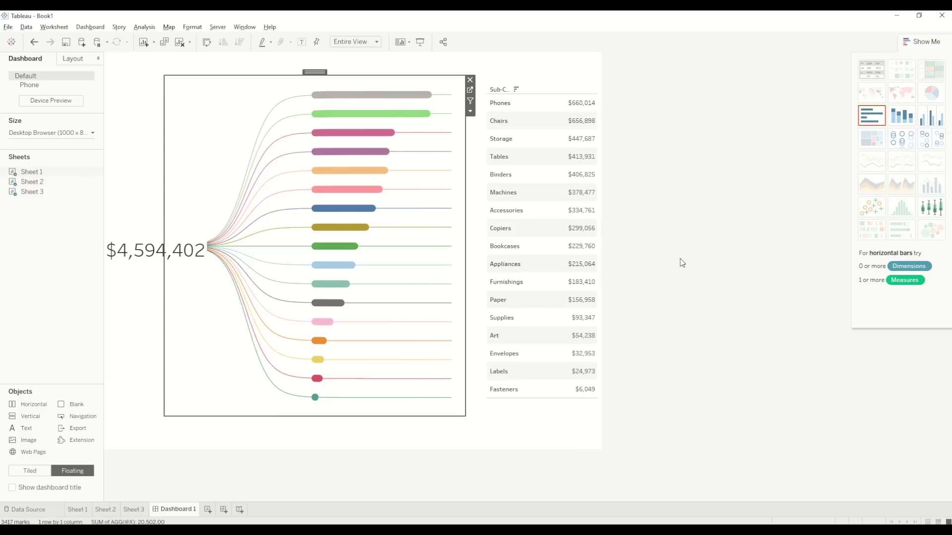
Switch to the Tree Diagram workbook window in Tableau.
{"action": "key", "text": "alt+Tab"}
{"action": "key", "text": "alt+Tab"}
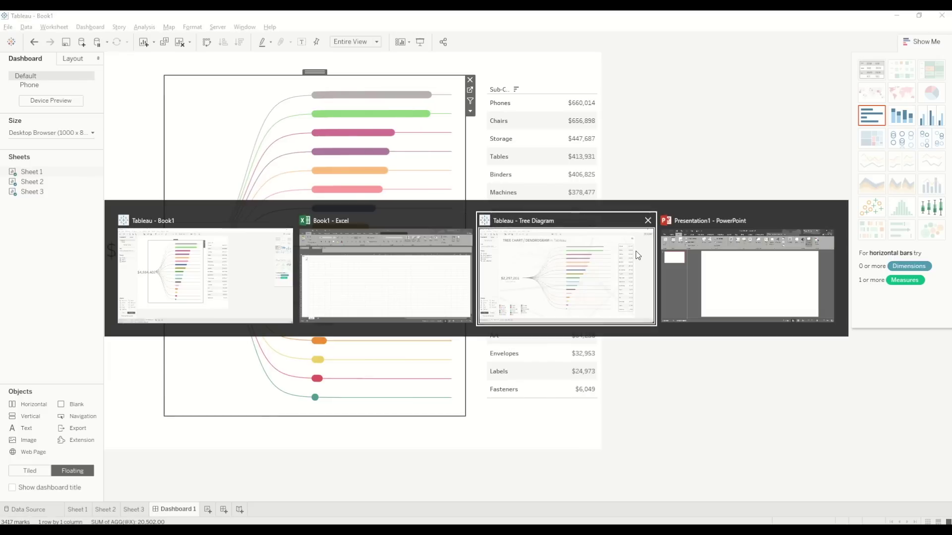